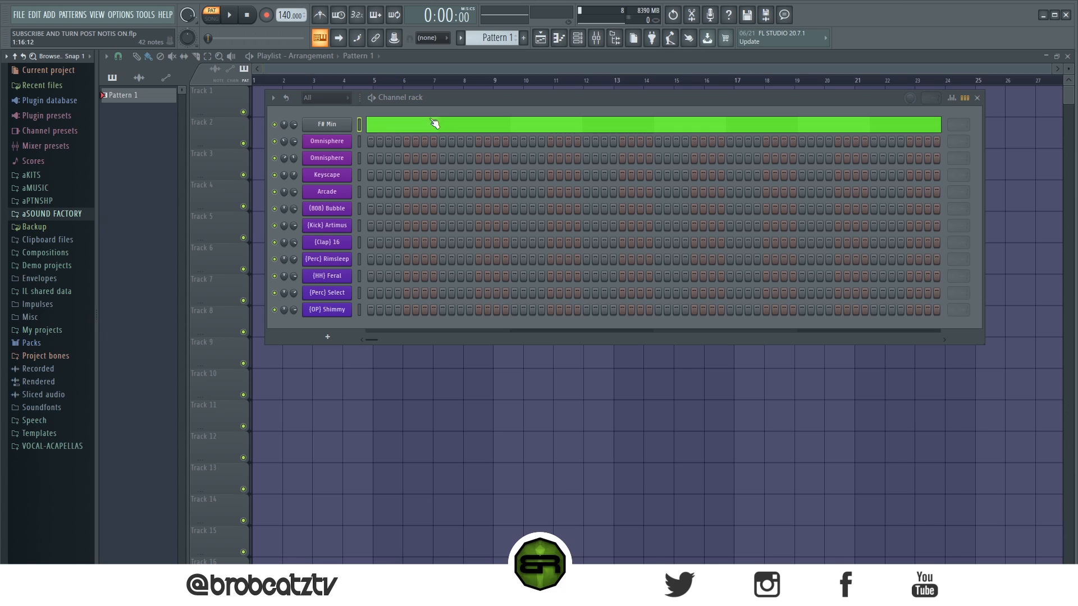
# Review the patches loaded in the two Omnisphere channels and the Keyscape channel, closing each plugin window
pyautogui.click(334, 142)
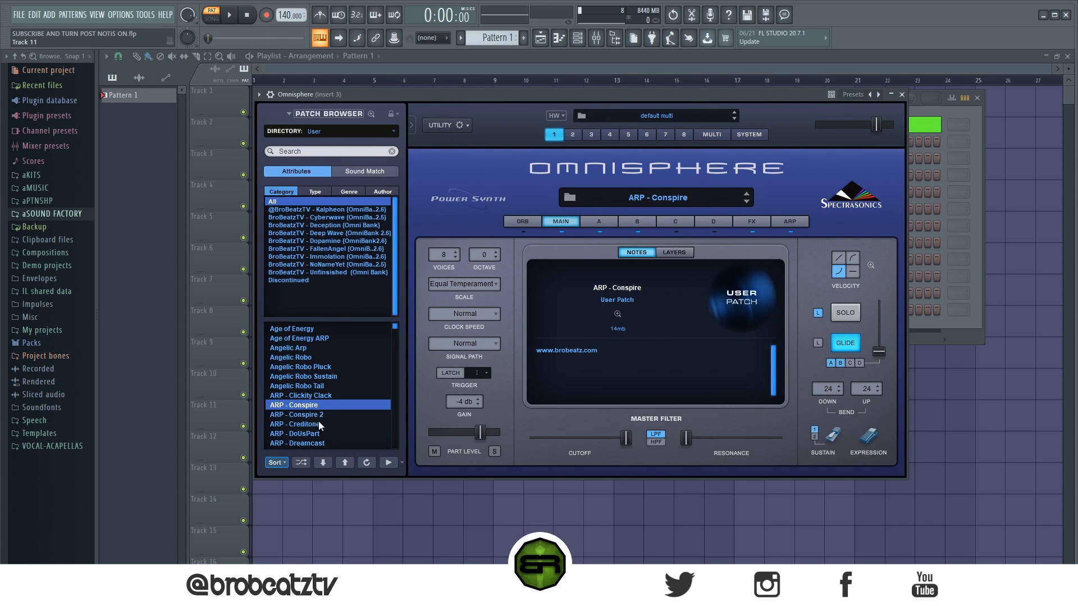
pyautogui.click(903, 96)
pyautogui.click(338, 159)
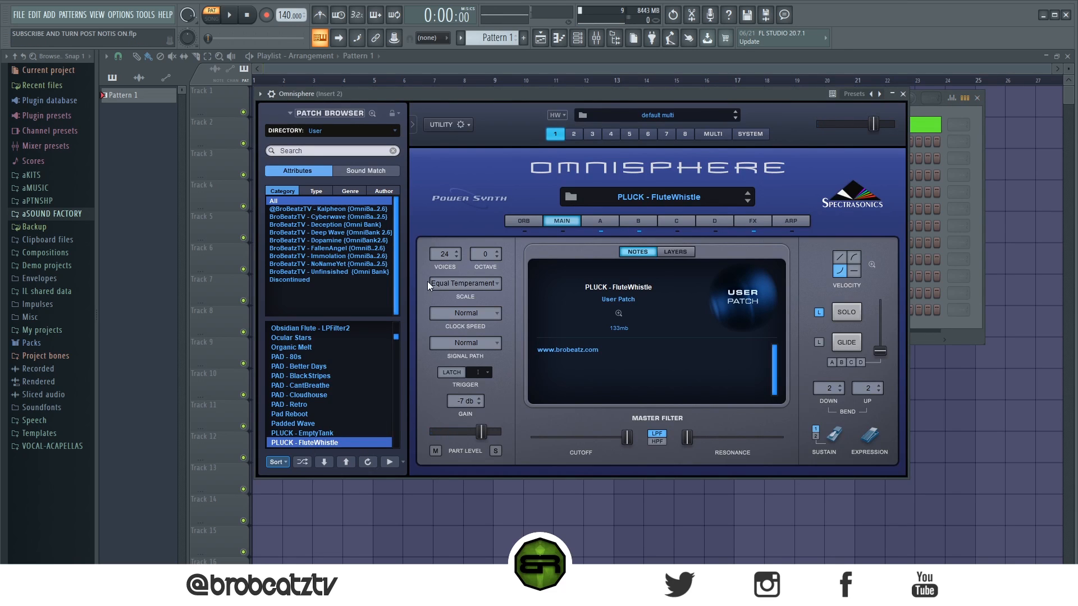
pyautogui.click(903, 94)
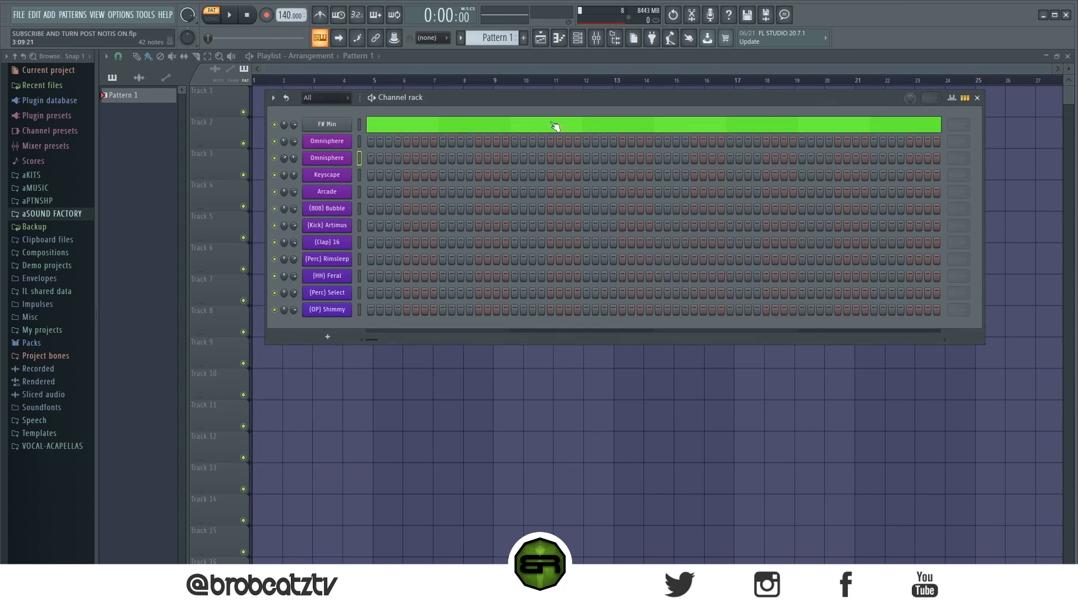
pyautogui.click(337, 175)
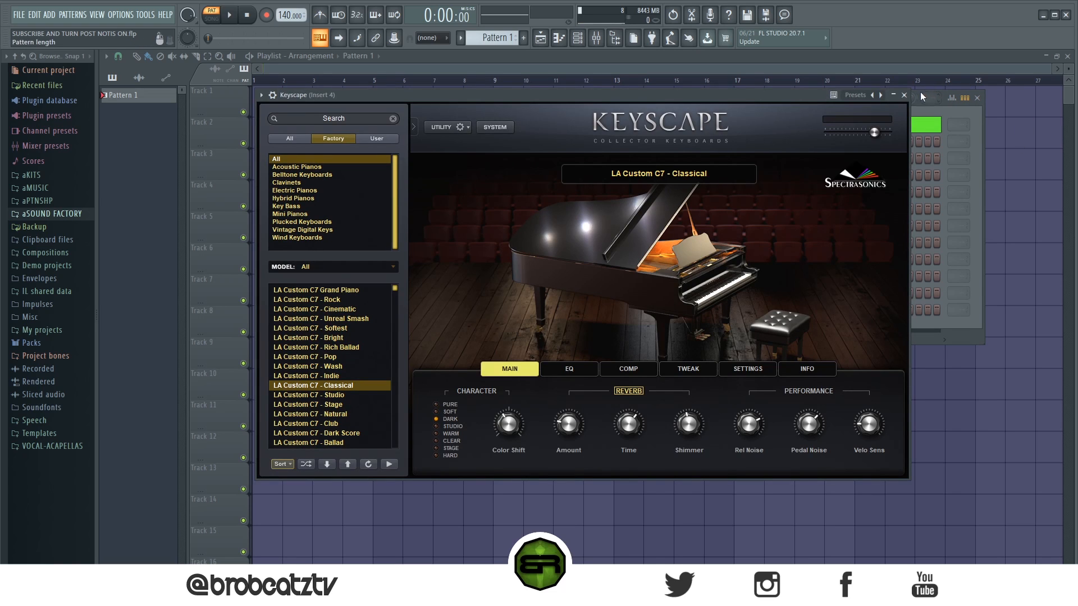
pyautogui.click(904, 95)
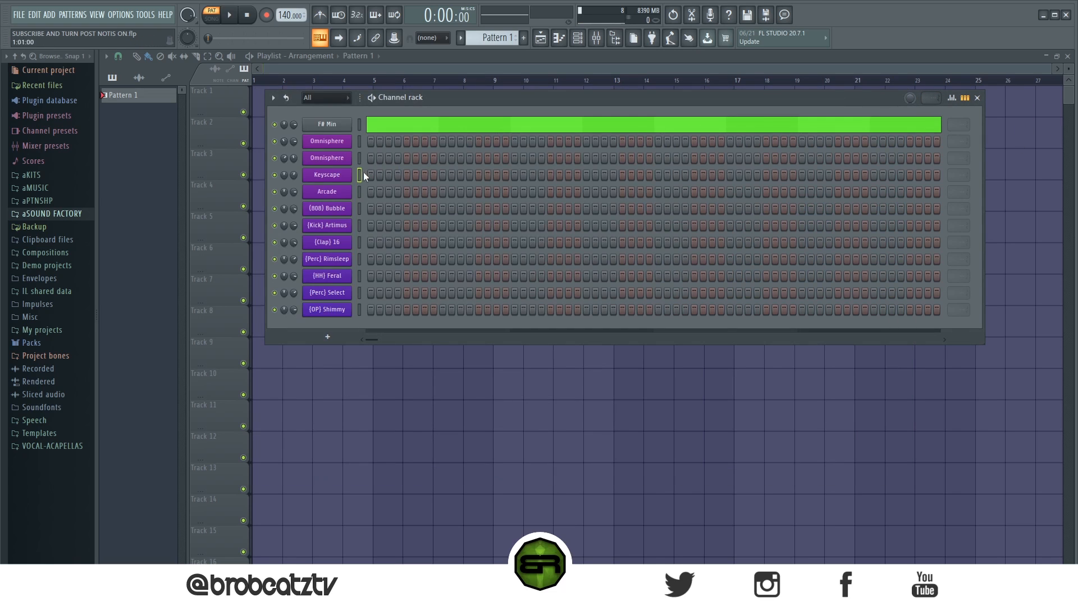
# Set the session key of the Arcade channel's Love Spell kit to F# min and close the plugin
pyautogui.click(327, 191)
pyautogui.click(454, 138)
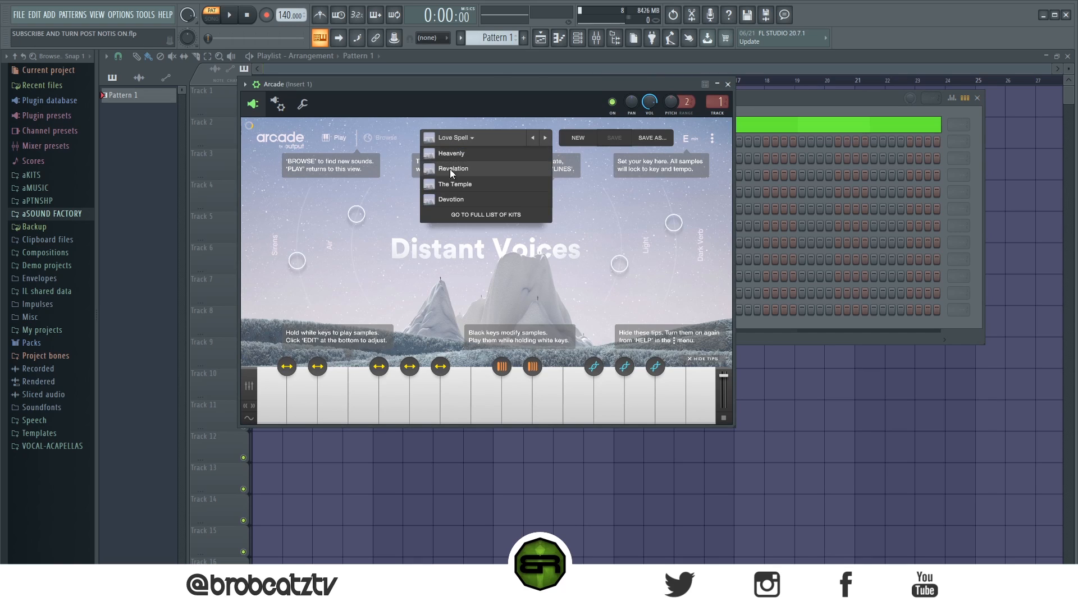
pyautogui.click(403, 129)
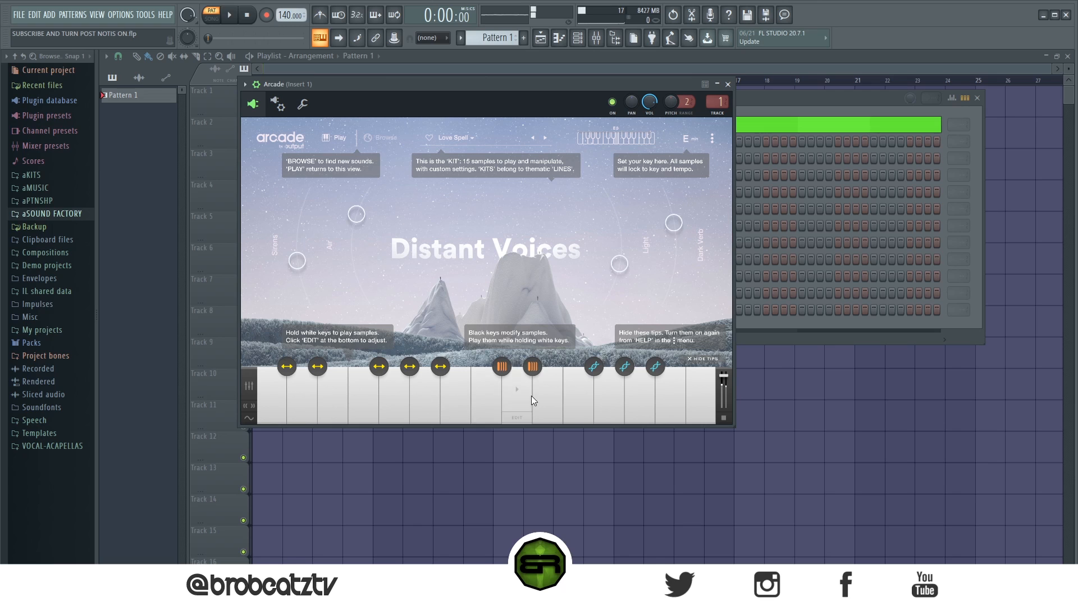
pyautogui.click(689, 139)
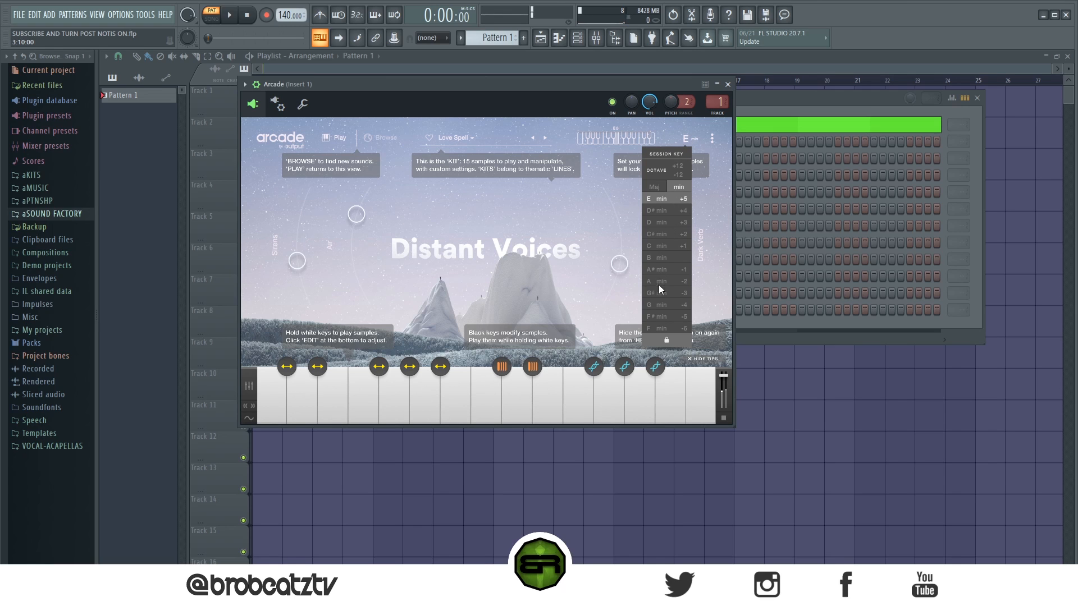
pyautogui.moveTo(729, 426); pyautogui.dragTo(852, 501)
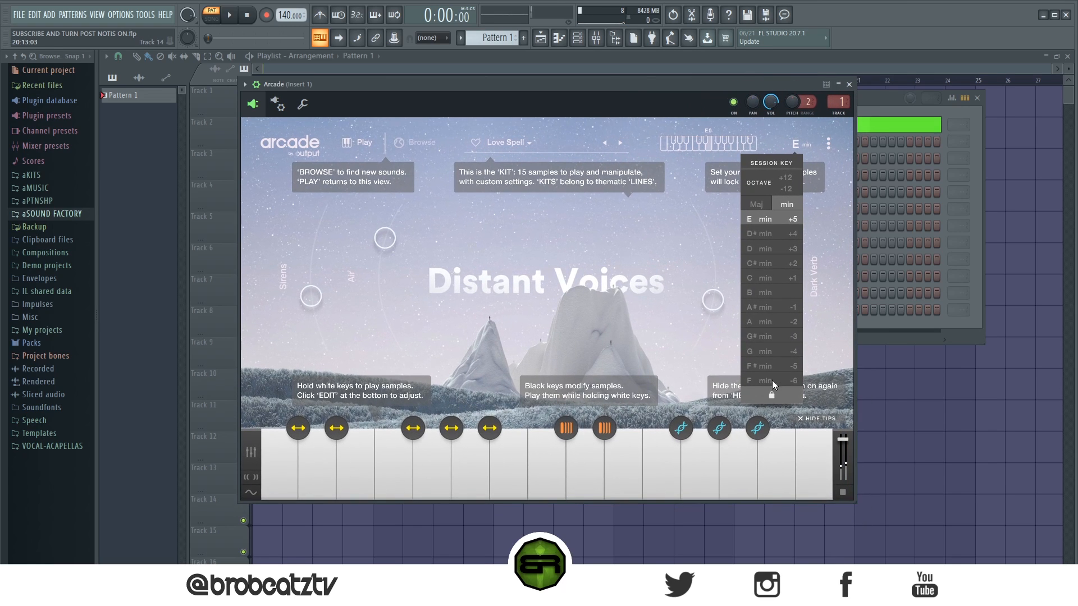
pyautogui.click(757, 366)
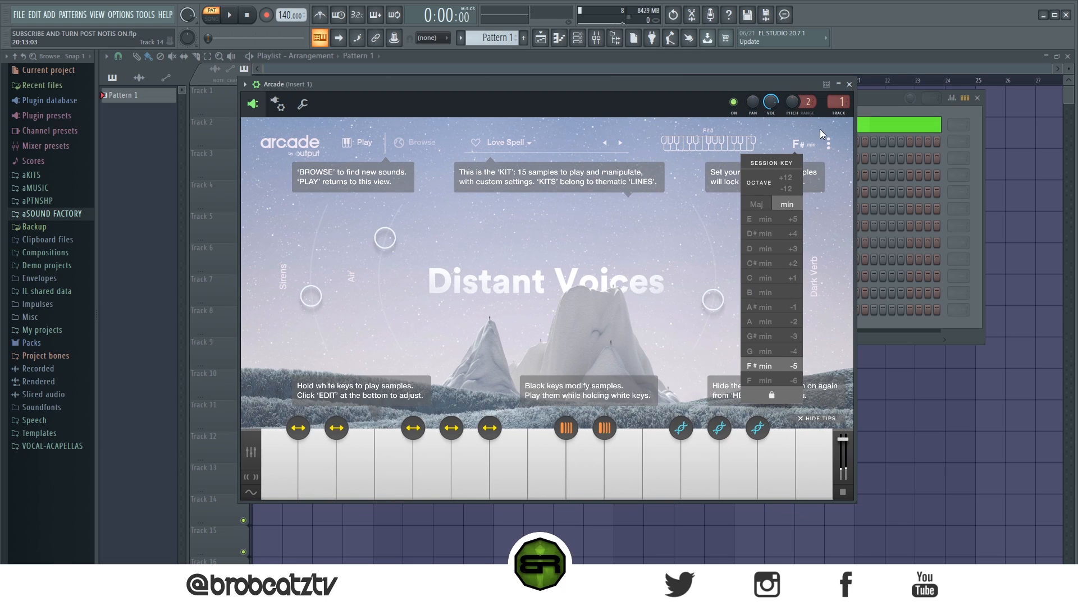
pyautogui.click(849, 84)
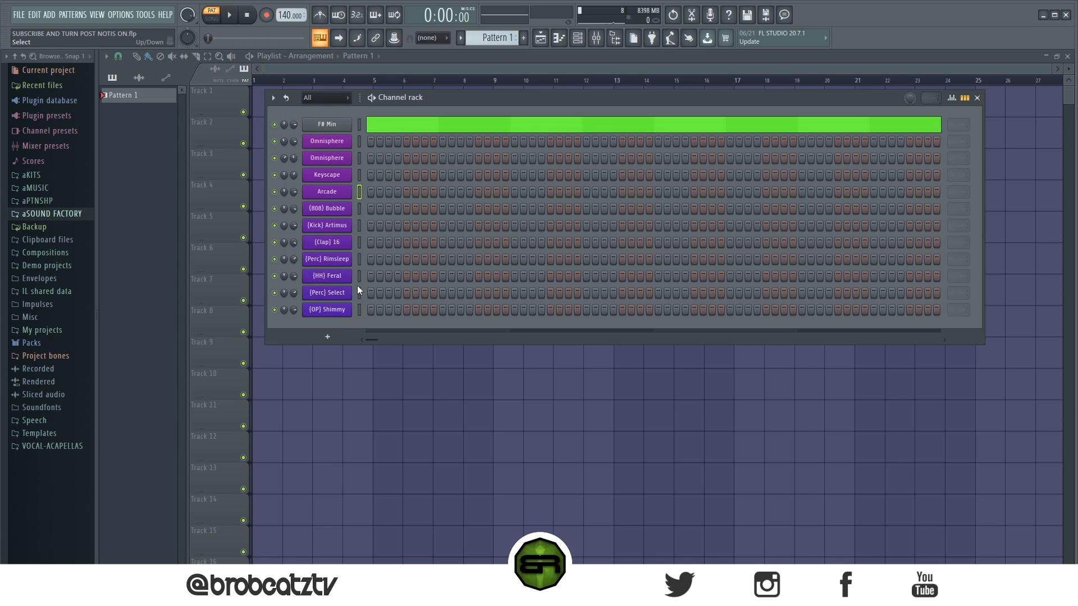
# In the first Omnisphere channel's piano roll, place F#4, A4 and C#5 notes together at the start of bar 1
pyautogui.rightClick(330, 142)
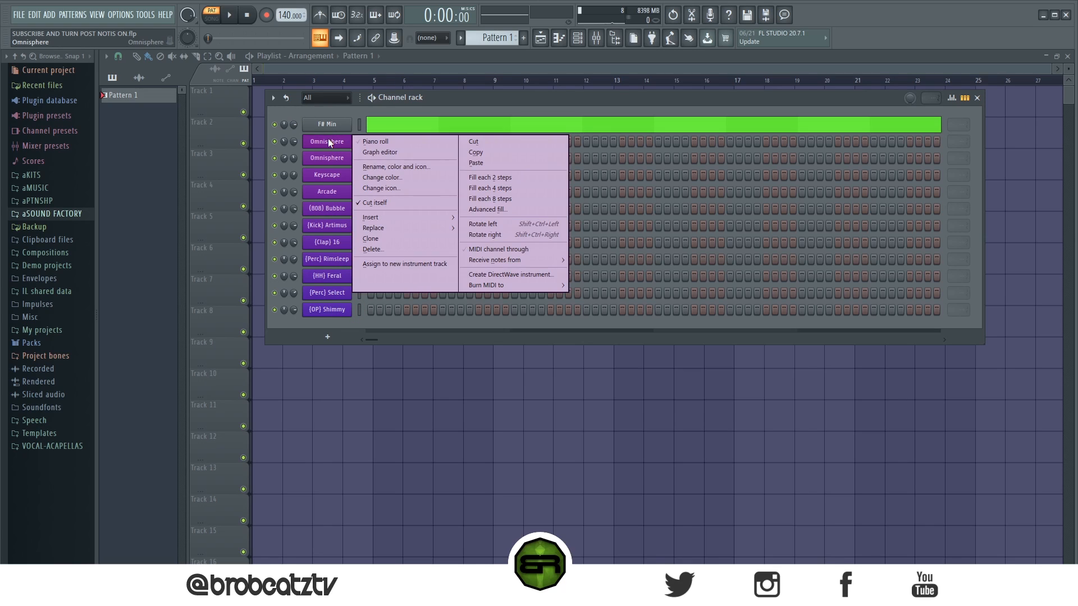
pyautogui.click(379, 143)
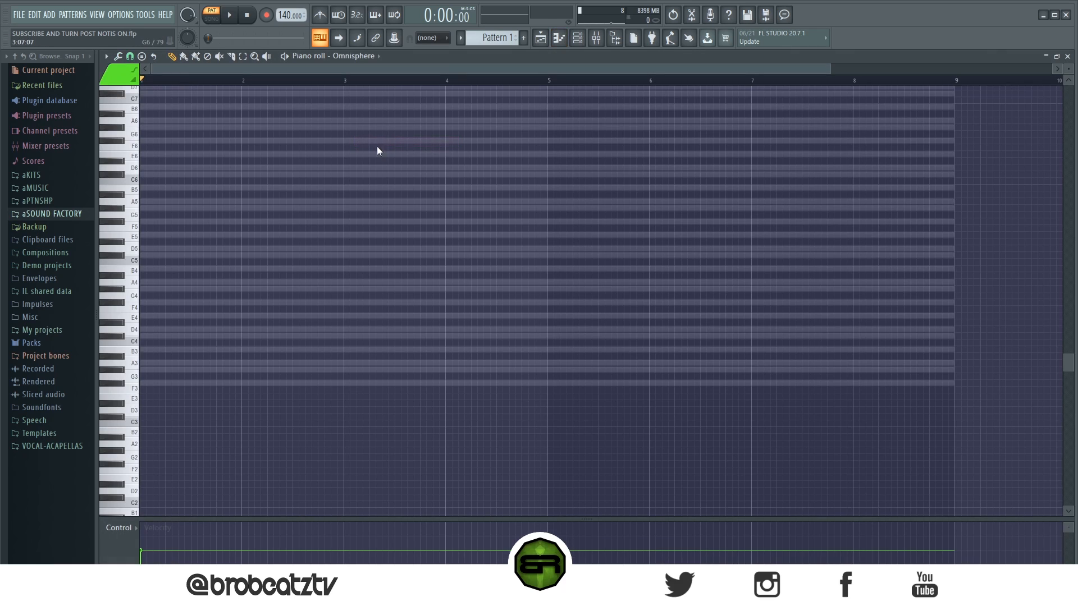
pyautogui.scroll(4, 359, 296)
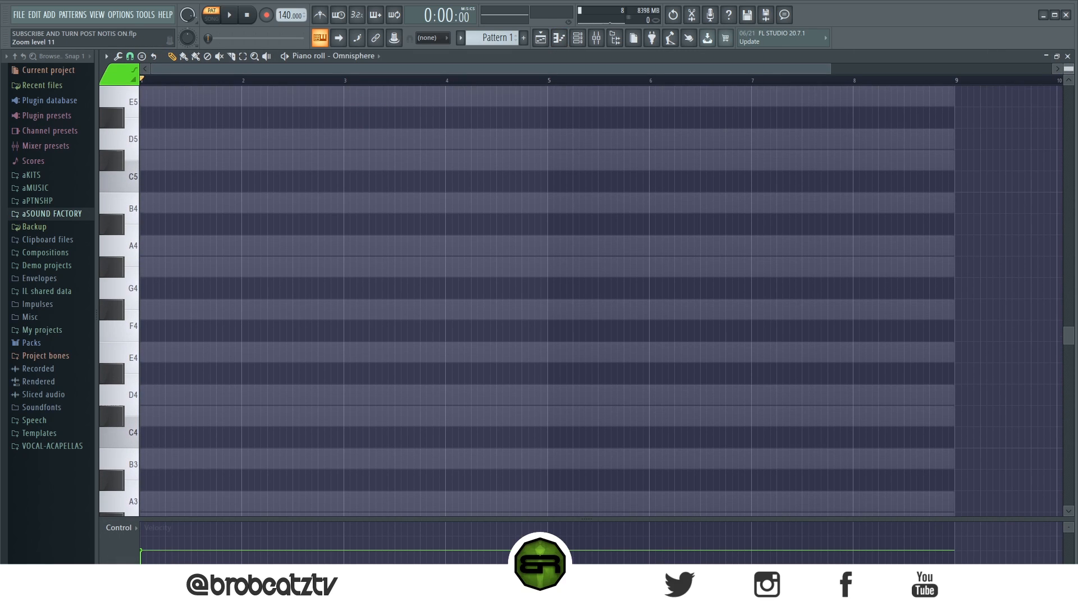
pyautogui.click(172, 313)
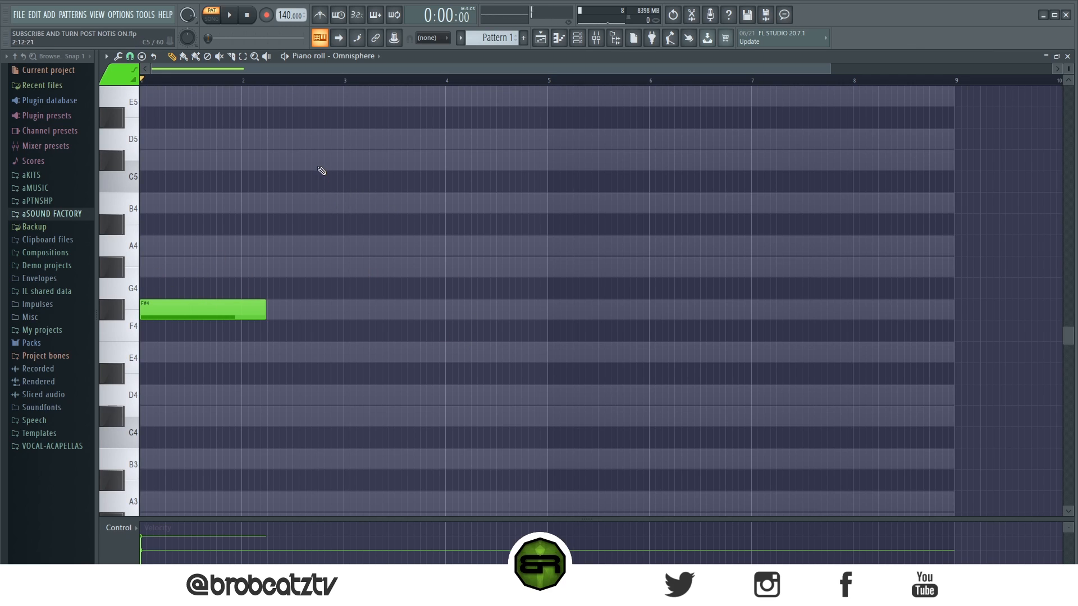
pyautogui.click(190, 246)
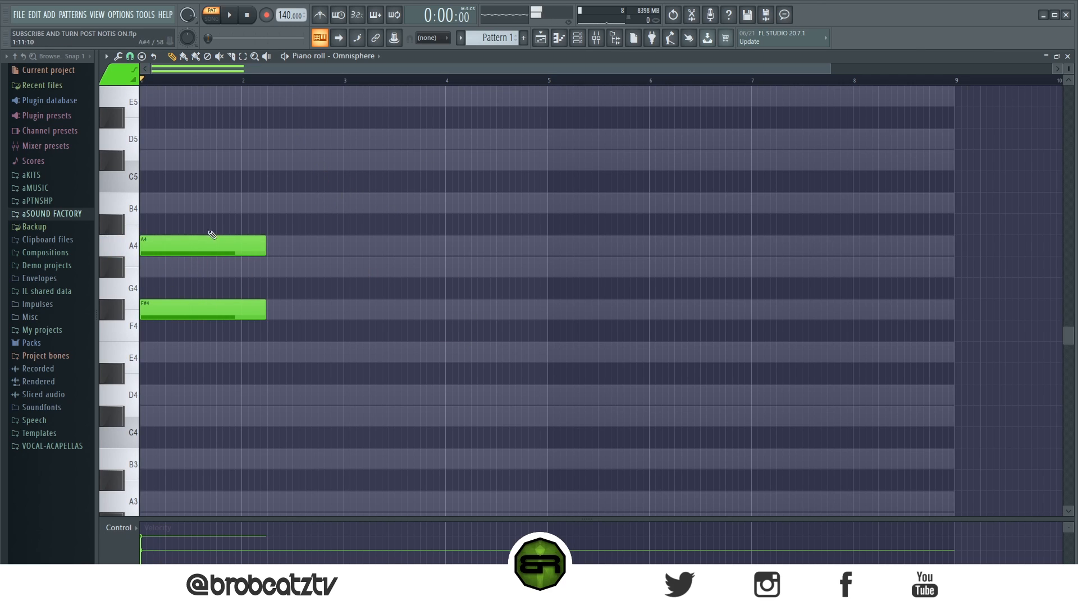
pyautogui.click(189, 166)
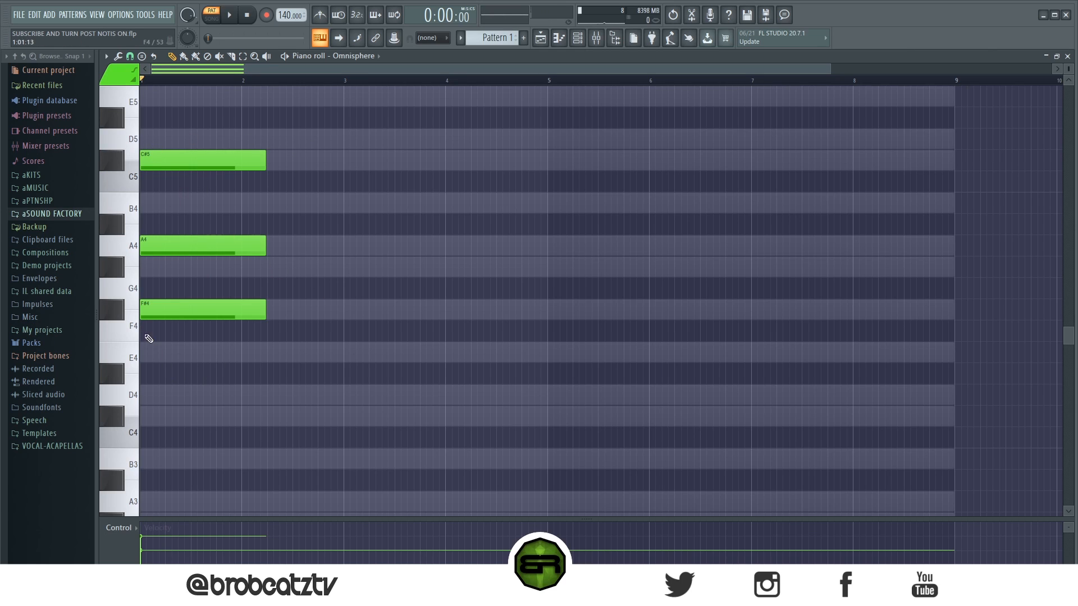
# Add a D4 note beneath the chord and move it down one octave to D3 as the bass note
pyautogui.click(182, 395)
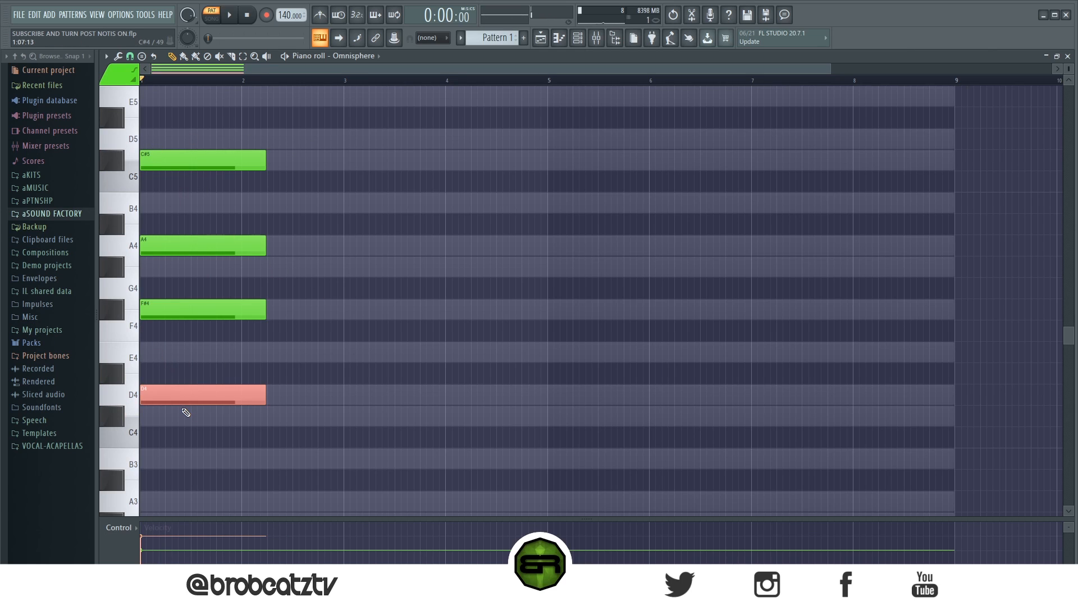
pyautogui.hotkey('ctrl', 'Down')
pyautogui.scroll(-4, 201, 349)
pyautogui.scroll(3, 206, 344)
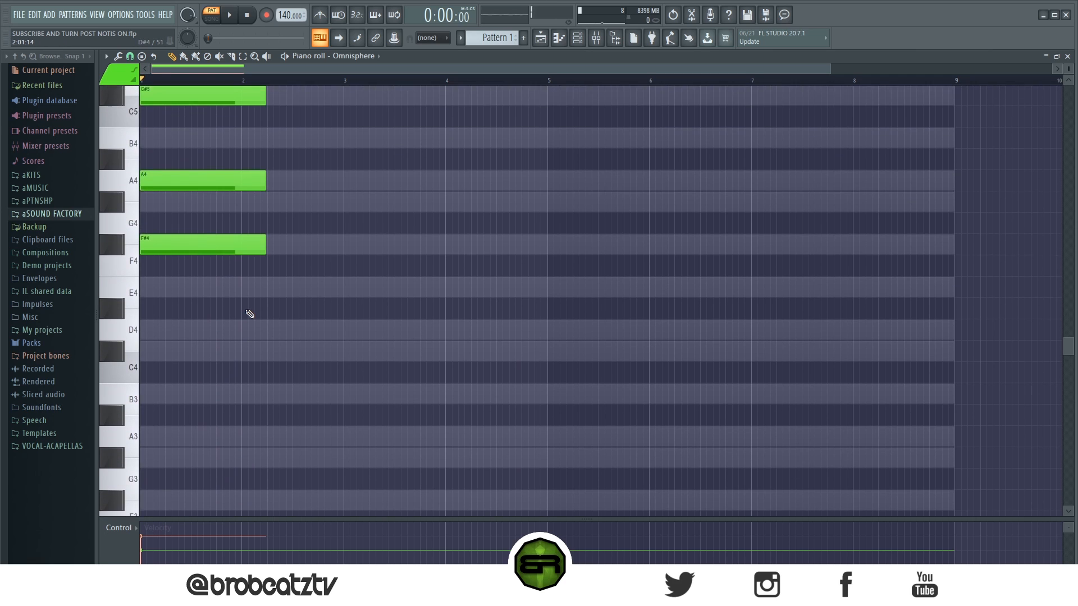
pyautogui.press('space')
pyautogui.press('space')
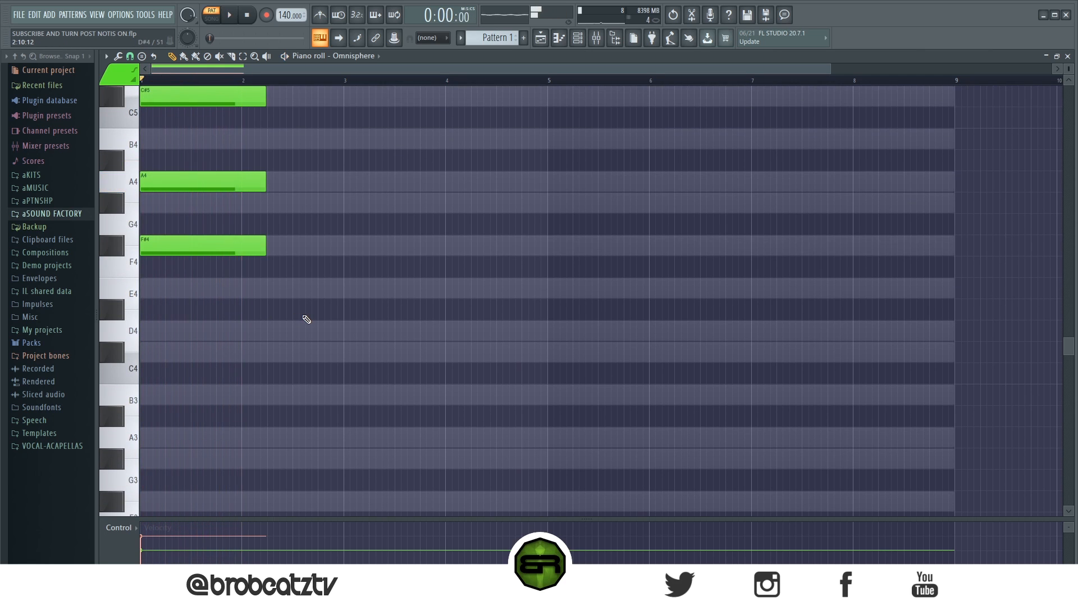
# Move all scale notes in the F# Min channel down one octave and return to the Omnisphere piano roll
pyautogui.moveTo(1068, 68); pyautogui.dragTo(1068, 65)
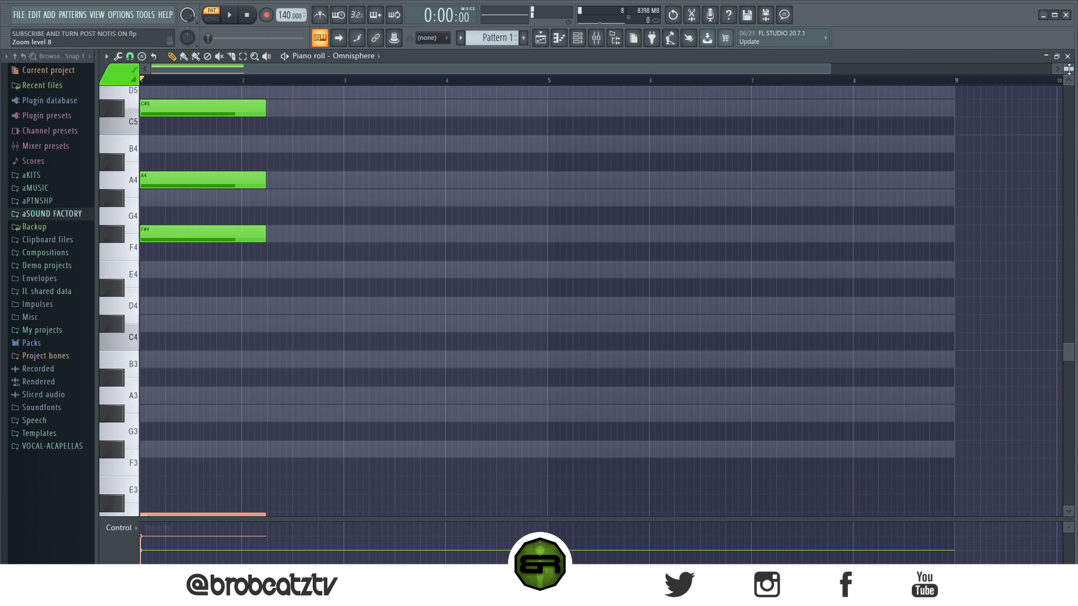
pyautogui.scroll(-2, 353, 296)
pyautogui.rightClick(256, 310)
pyautogui.rightClick(257, 309)
pyautogui.hotkey('ctrl', 'a')
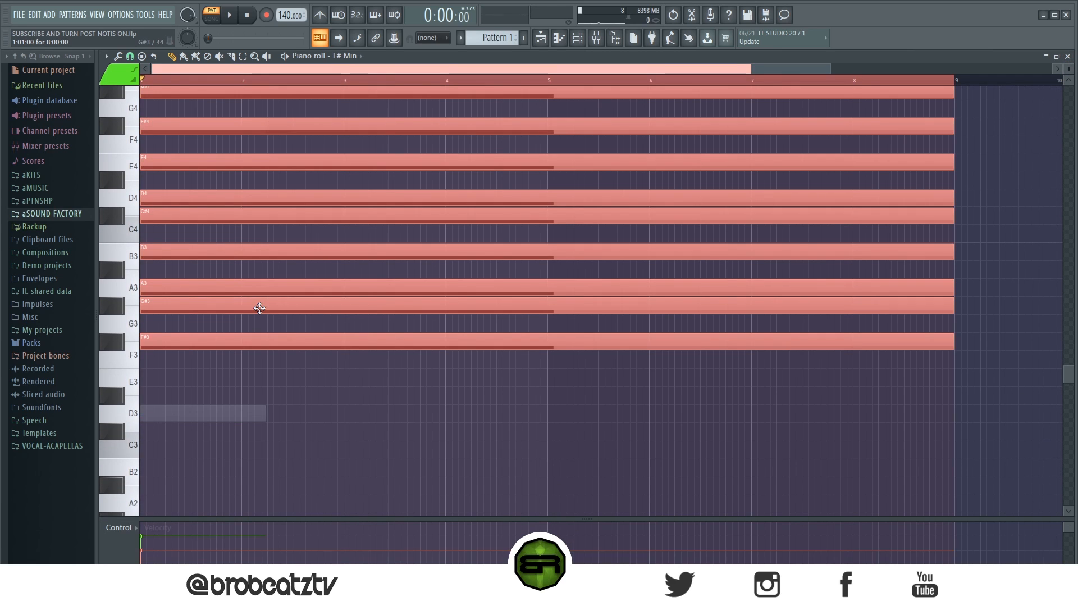
pyautogui.hotkey('ctrl', 'Down')
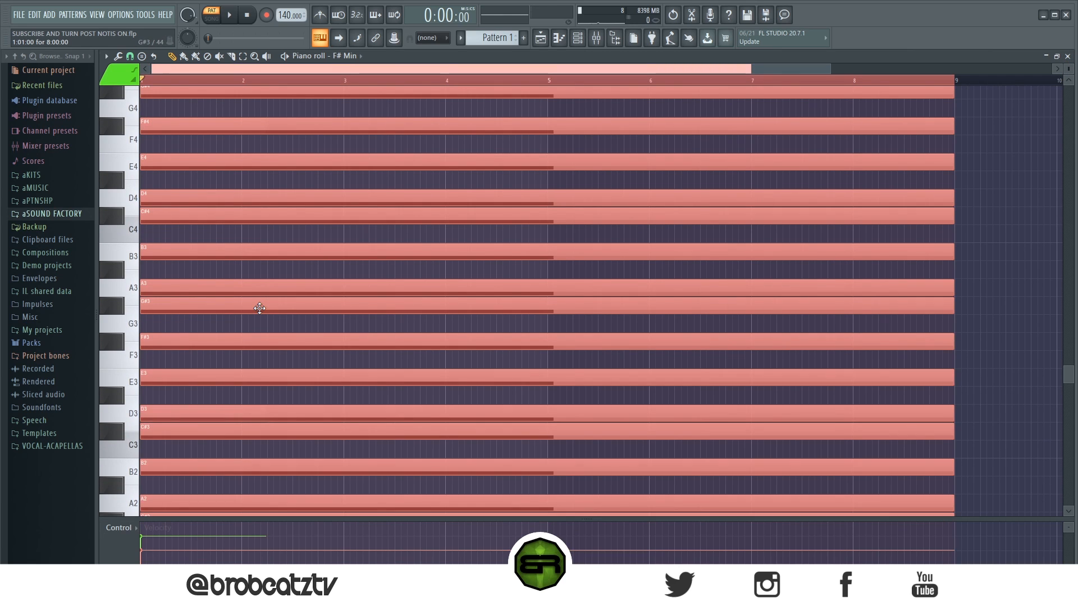
pyautogui.click(579, 39)
pyautogui.click(413, 144)
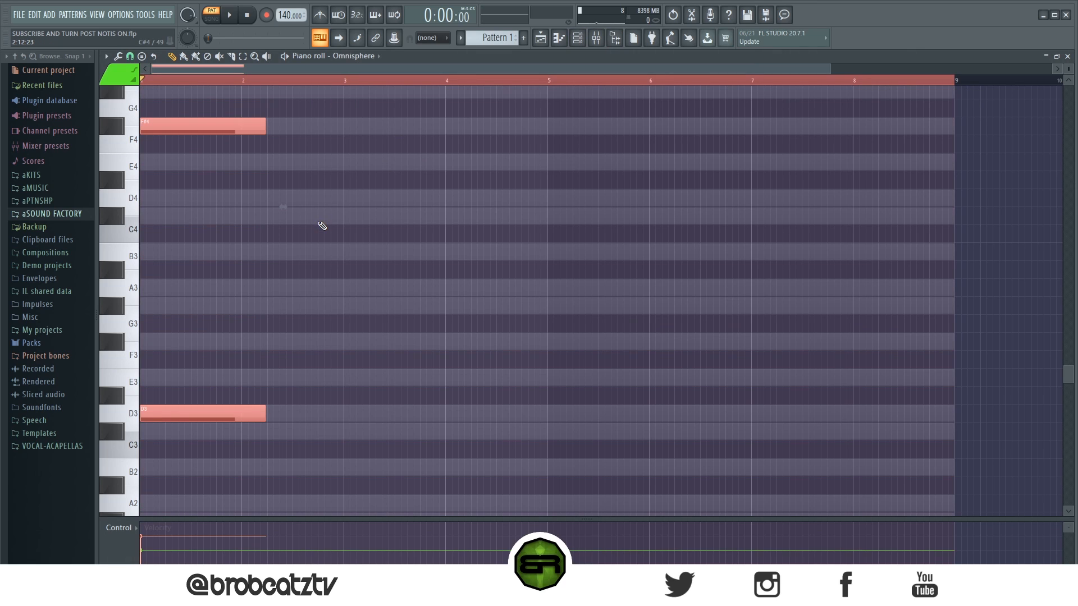
# Audition the Omnisphere chord one octave lower, move it back up an octave and deselect its notes
pyautogui.hotkey('ctrl', 'Down')
pyautogui.press('space')
pyautogui.scroll(-1, 324, 293)
pyautogui.press('space')
pyautogui.press('space')
pyautogui.press('space')
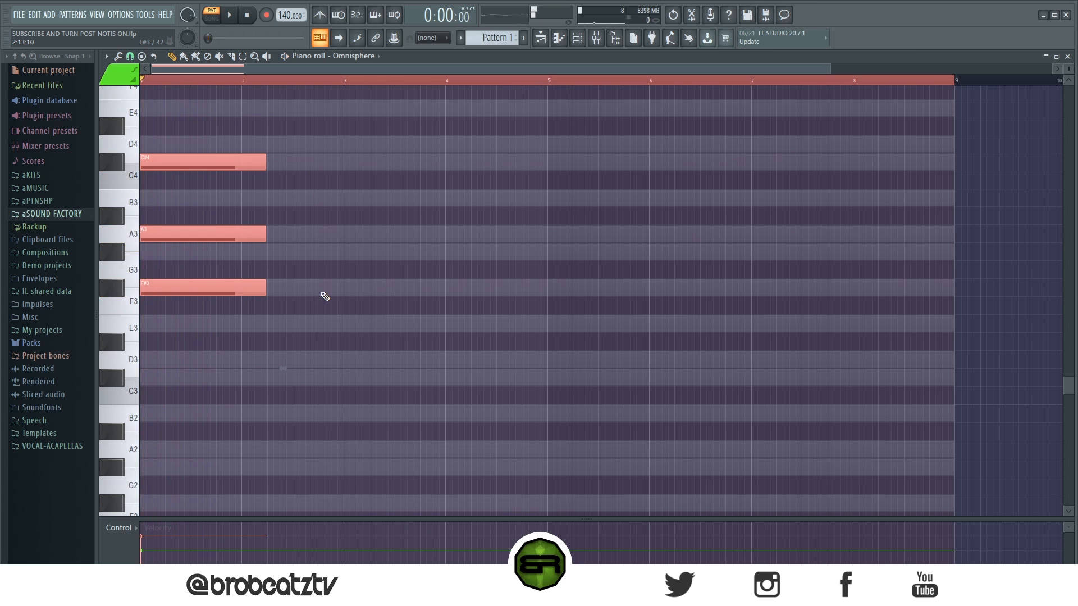
pyautogui.hotkey('ctrl', 'Up')
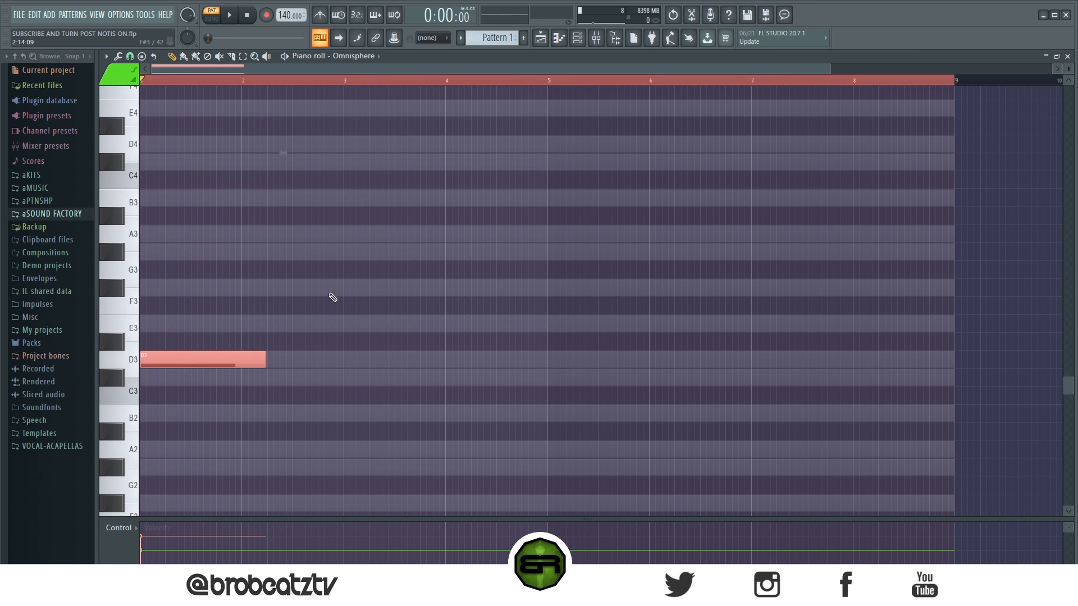
pyautogui.scroll(2, 335, 310)
pyautogui.hotkey('ctrl', 'd')
pyautogui.scroll(3, 259, 291)
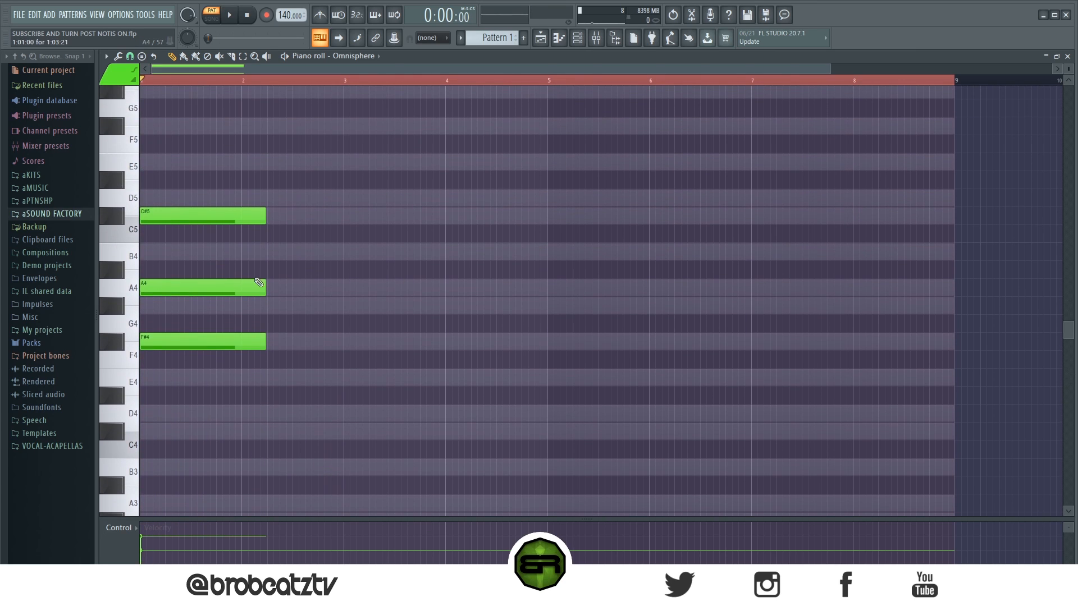
# Shorten all notes of the chord to about three quarters of a bar
pyautogui.click(258, 216)
pyautogui.scroll(-2, 825, 66)
pyautogui.scroll(-1, 303, 241)
pyautogui.hotkey('ctrl', 'a')
pyautogui.moveTo(239, 163); pyautogui.dragTo(210, 176)
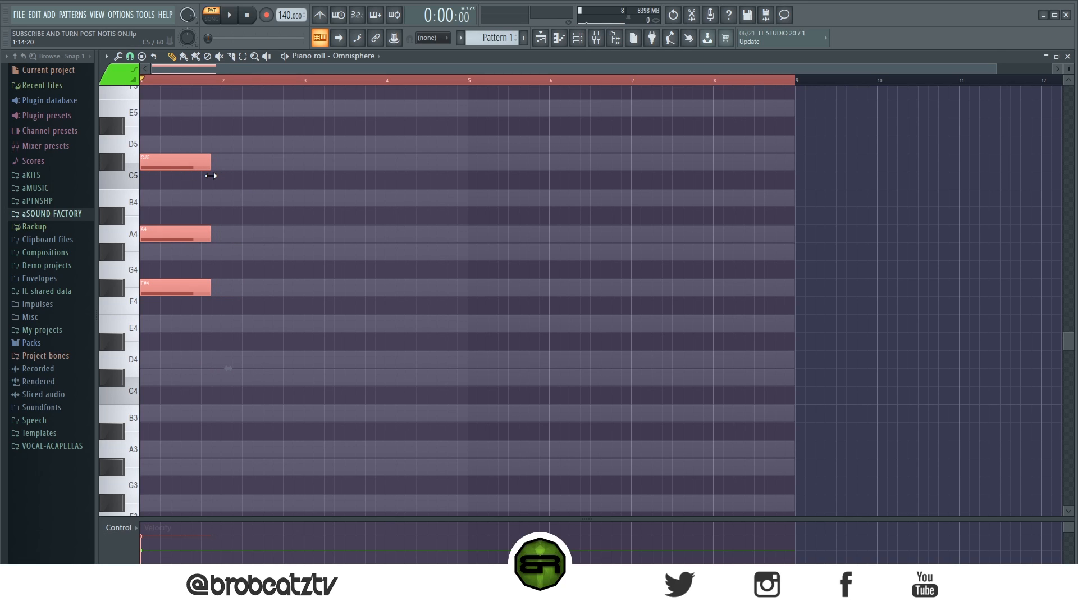
pyautogui.moveTo(211, 176)
pyautogui.mouseDown()
pyautogui.moveTo(200, 186)
pyautogui.moveTo(284, 168)
pyautogui.moveTo(358, 175)
pyautogui.mouseUp()
# Duplicate the group of three chord hits after itself to make six repeats reaching into bar 7
pyautogui.moveTo(371, 136)
pyautogui.keyDown('ctrl'); pyautogui.mouseDown()
pyautogui.moveTo(133, 353)
pyautogui.moveTo(149, 554)
pyautogui.moveTo(189, 441)
pyautogui.mouseUp(); pyautogui.keyUp('ctrl')
pyautogui.moveTo(1068, 68); pyautogui.dragTo(1068, 79)
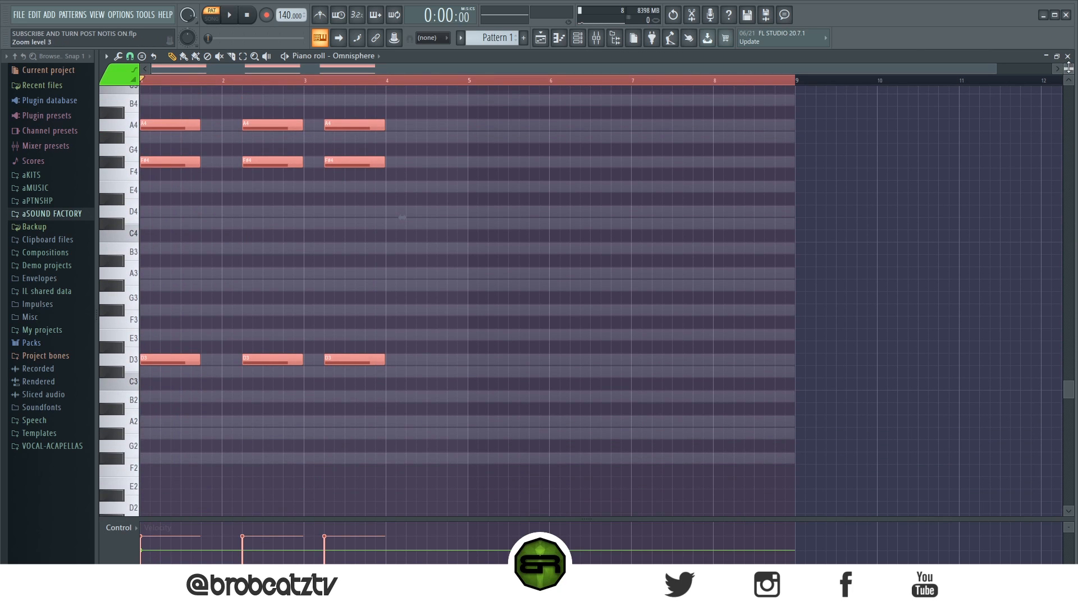
pyautogui.scroll(4, 423, 347)
pyautogui.keyDown('ctrl'); pyautogui.click(422, 346); pyautogui.keyUp('ctrl')
pyautogui.keyDown('ctrl'); pyautogui.moveTo(170, 118); pyautogui.dragTo(412, 458); pyautogui.keyUp('ctrl')
pyautogui.keyDown('shift'); pyautogui.moveTo(173, 434); pyautogui.dragTo(440, 437); pyautogui.keyUp('shift')
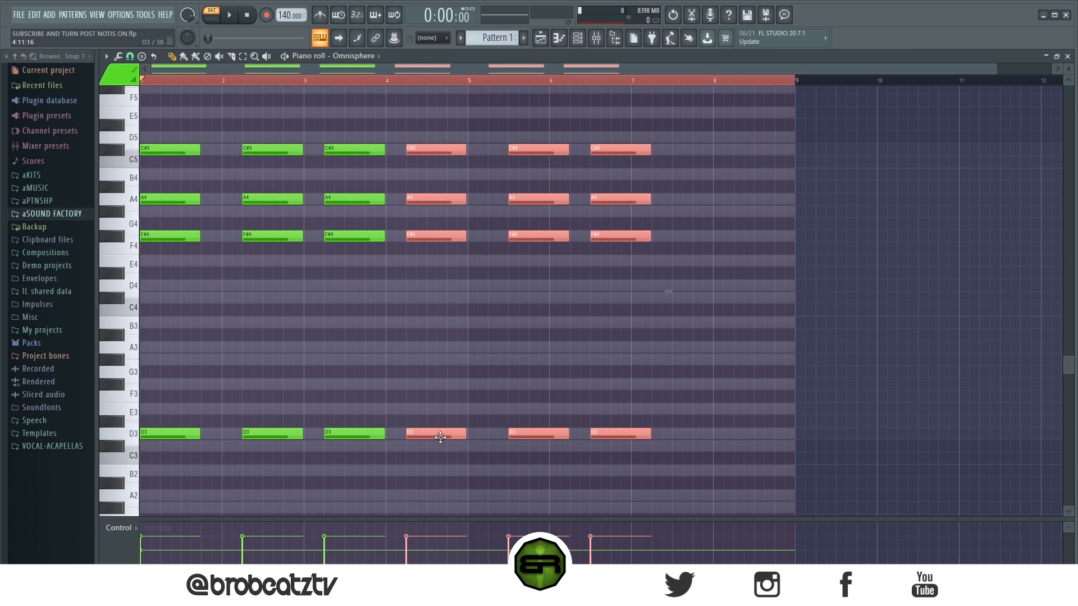
# Delete all the repeated chords, keeping only the first one at the start of bar 1
pyautogui.keyDown('ctrl'); pyautogui.moveTo(534, 119); pyautogui.dragTo(686, 454); pyautogui.keyUp('ctrl')
pyautogui.press('Delete')
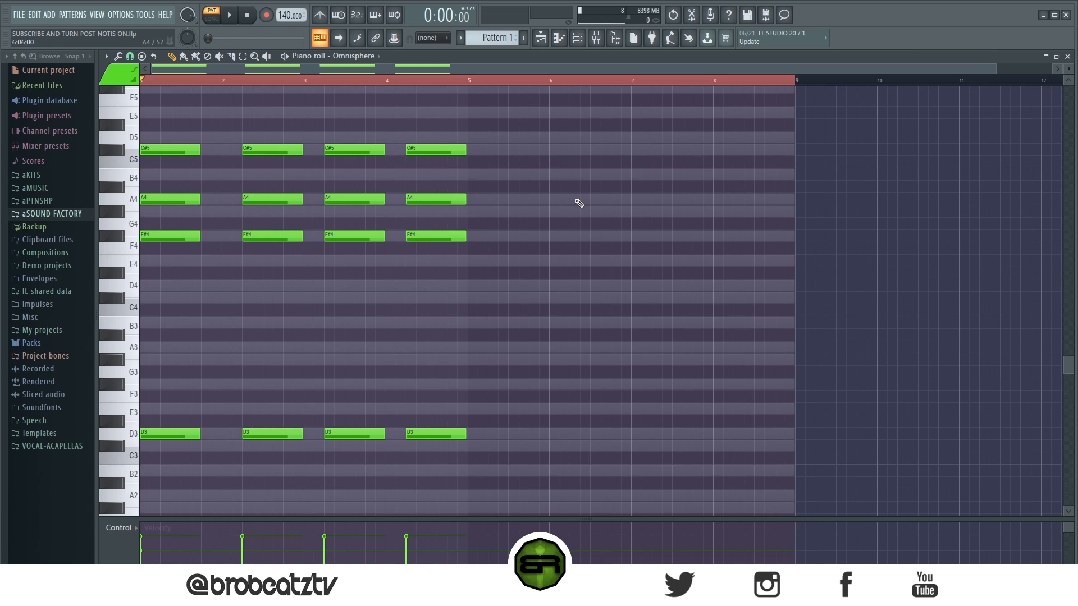
pyautogui.keyDown('ctrl'); pyautogui.moveTo(479, 119); pyautogui.dragTo(334, 461); pyautogui.keyUp('ctrl')
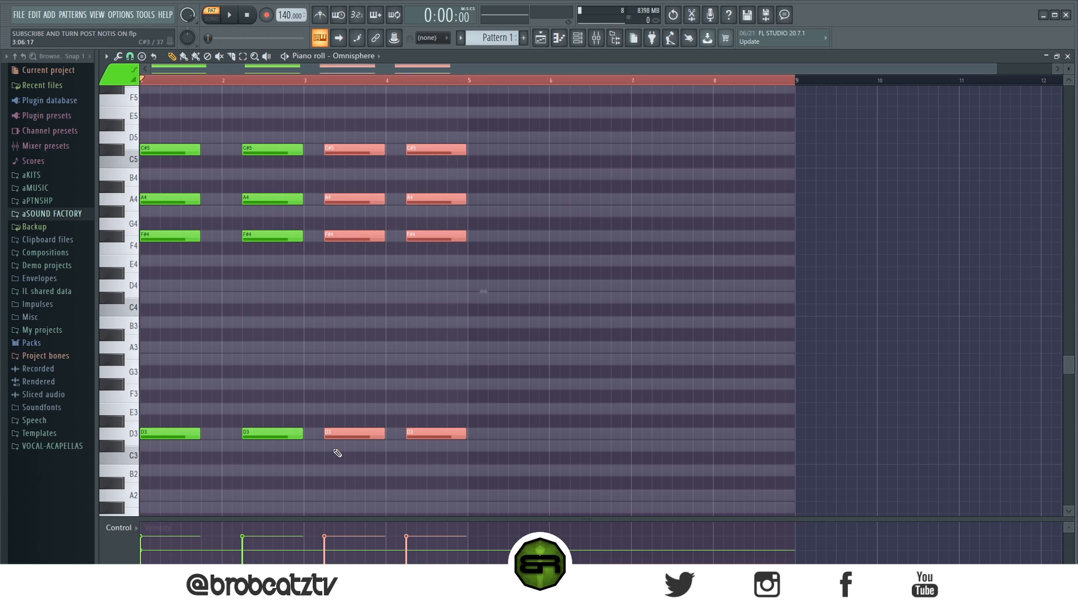
pyautogui.press('Delete')
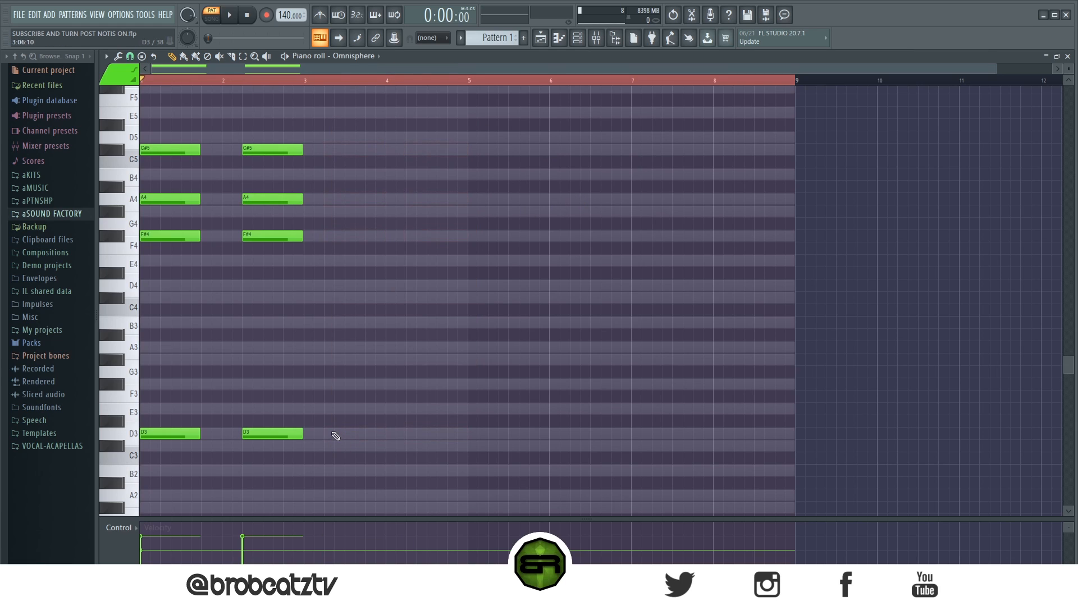
pyautogui.keyDown('ctrl'); pyautogui.moveTo(310, 128); pyautogui.dragTo(242, 450); pyautogui.keyUp('ctrl')
pyautogui.press('Delete')
# Replace the spaced-out second chord with a duplicate of the first chord placed directly after it
pyautogui.keyDown('ctrl'); pyautogui.moveTo(193, 119); pyautogui.dragTo(166, 466); pyautogui.keyUp('ctrl')
pyautogui.keyDown('ctrl'); pyautogui.click(252, 346); pyautogui.keyUp('ctrl')
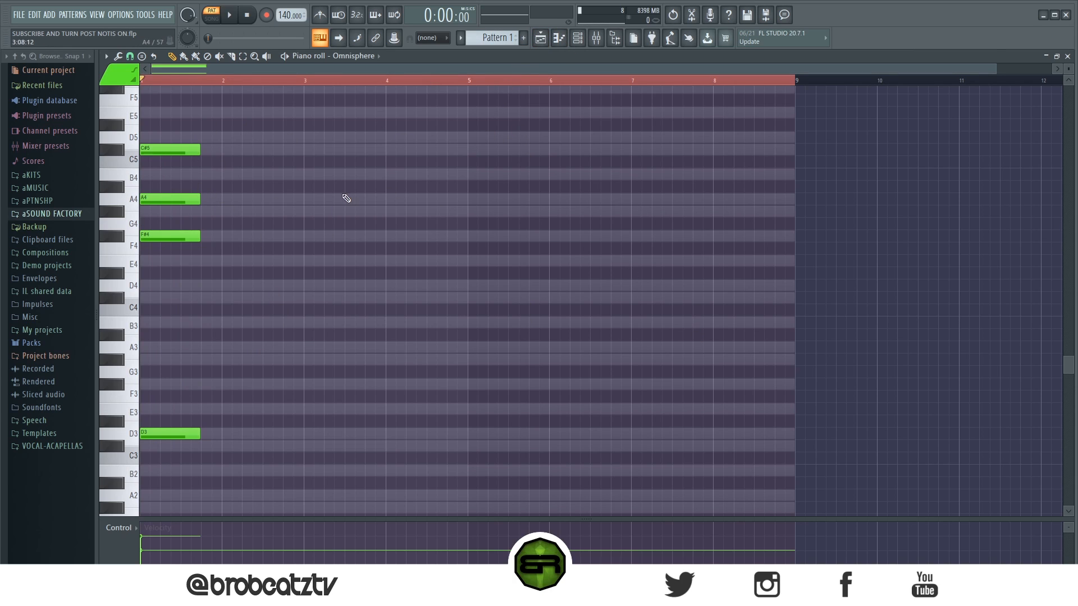
pyautogui.moveTo(189, 118); pyautogui.dragTo(157, 466)
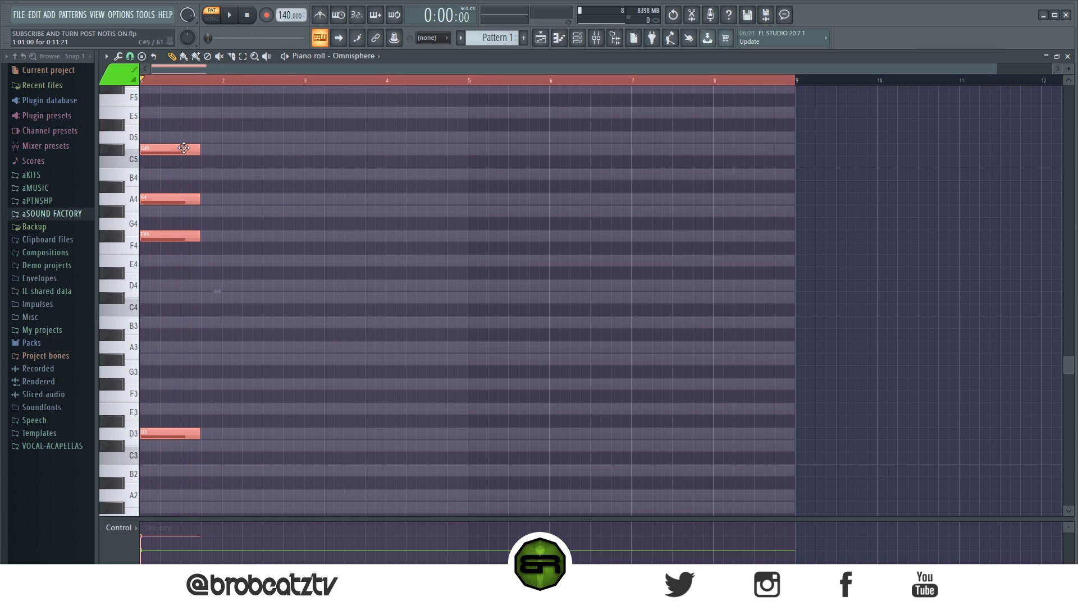
pyautogui.moveTo(187, 150); pyautogui.dragTo(232, 159)
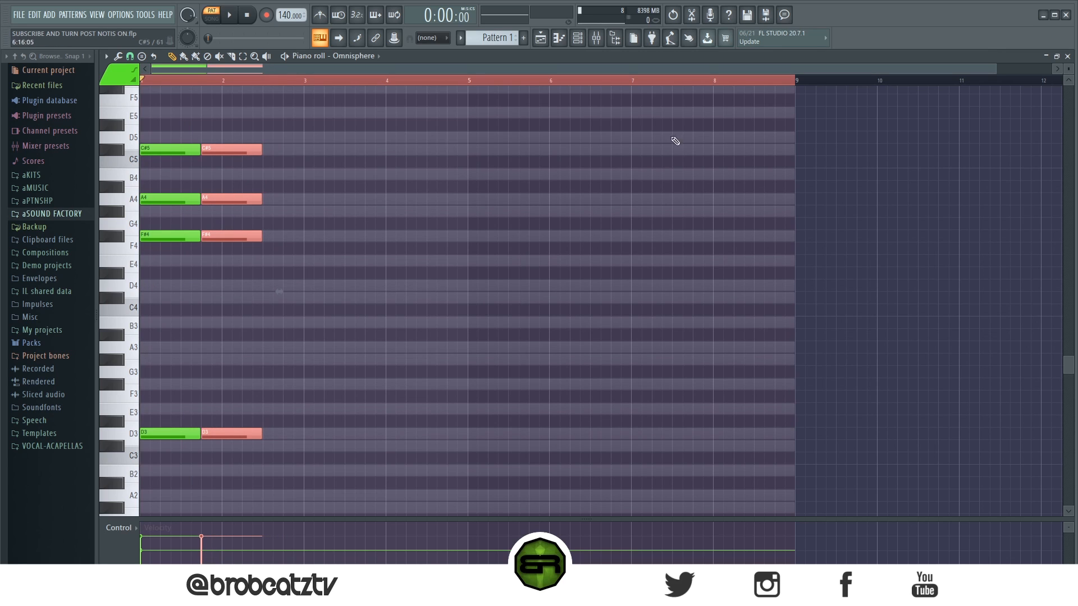
# Raise the second chord's upper notes to B4, D5 and F#5 and its bass note to B3, and audition both chords
pyautogui.moveTo(997, 70); pyautogui.dragTo(735, 81)
pyautogui.moveTo(265, 235)
pyautogui.mouseDown()
pyautogui.moveTo(265, 162)
pyautogui.moveTo(264, 180)
pyautogui.mouseUp()
pyautogui.rightClick(289, 303)
pyautogui.moveTo(282, 377); pyautogui.dragTo(280, 325)
pyautogui.scroll(3, 286, 352)
pyautogui.press('space')
pyautogui.scroll(-3, 292, 345)
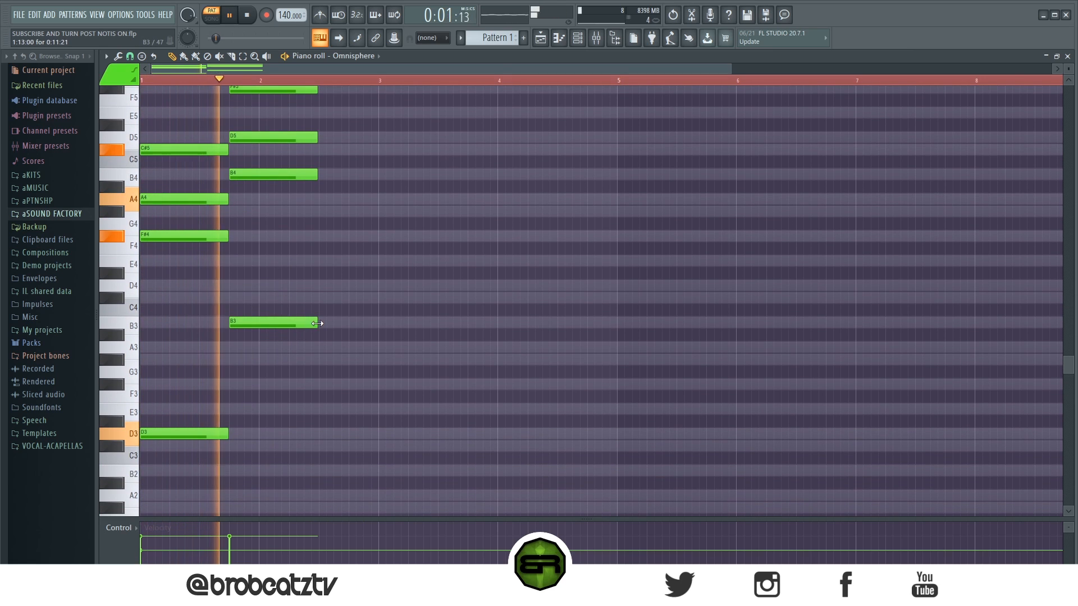
pyautogui.press('space')
pyautogui.scroll(2, 324, 320)
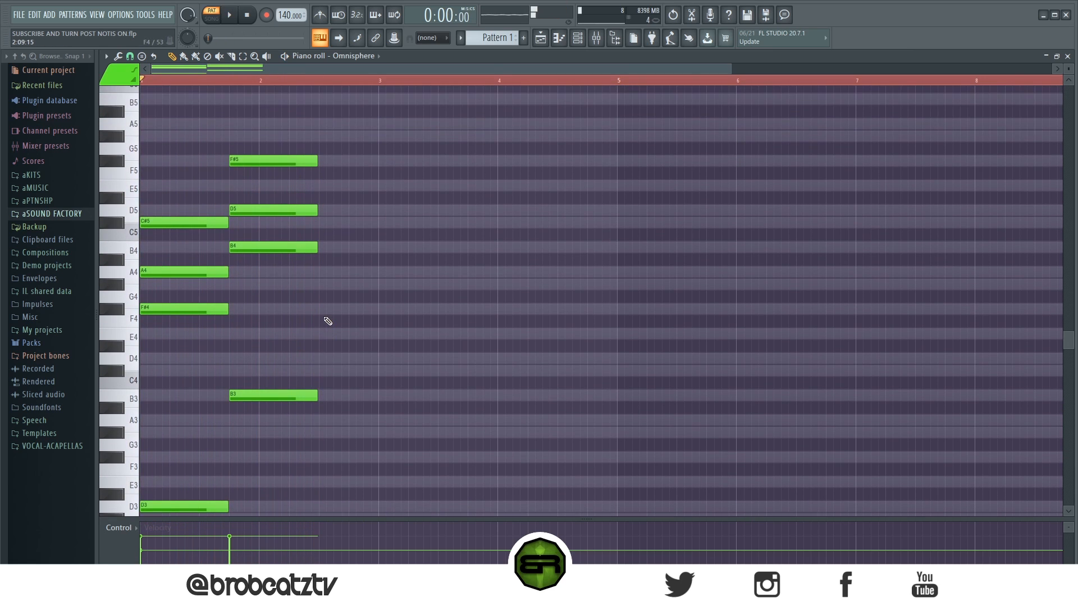
# Add a B2 bass note under the second chord and extend all of that chord's notes to the start of bar 3
pyautogui.moveTo(302, 144); pyautogui.dragTo(300, 248)
pyautogui.scroll(-2, 324, 385)
pyautogui.scroll(-2, 326, 388)
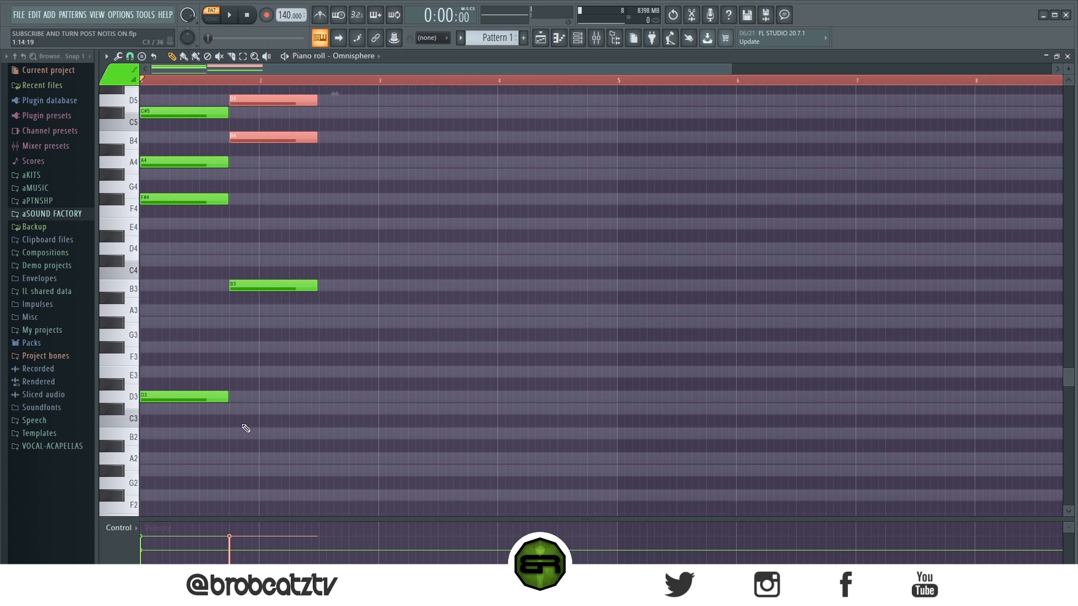
pyautogui.click(261, 433)
pyautogui.moveTo(290, 434); pyautogui.dragTo(303, 45)
pyautogui.moveTo(316, 232); pyautogui.dragTo(373, 233)
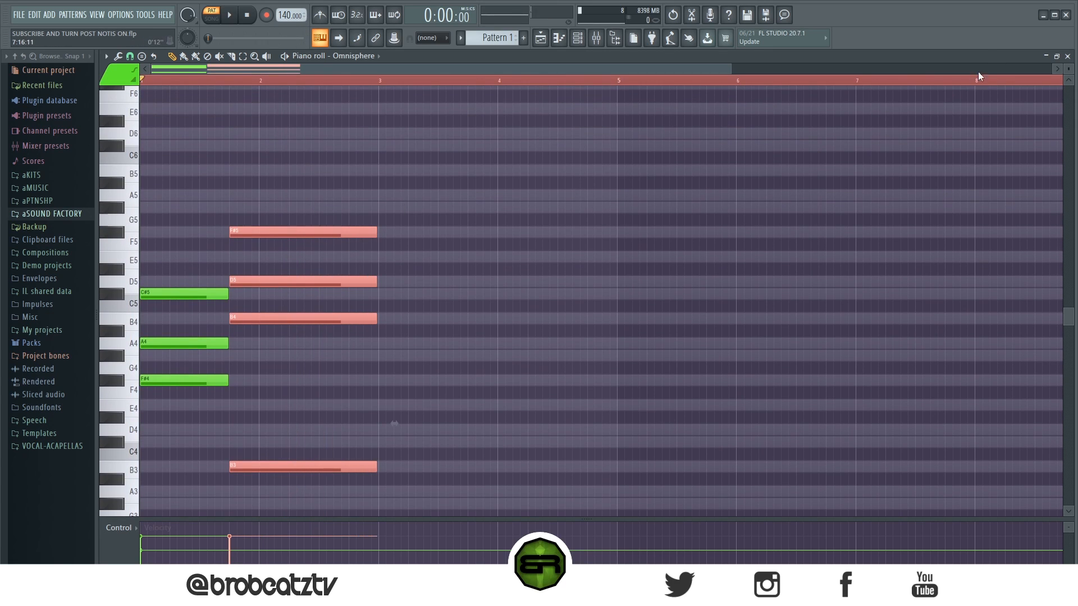
pyautogui.scroll(-6, 600, 192)
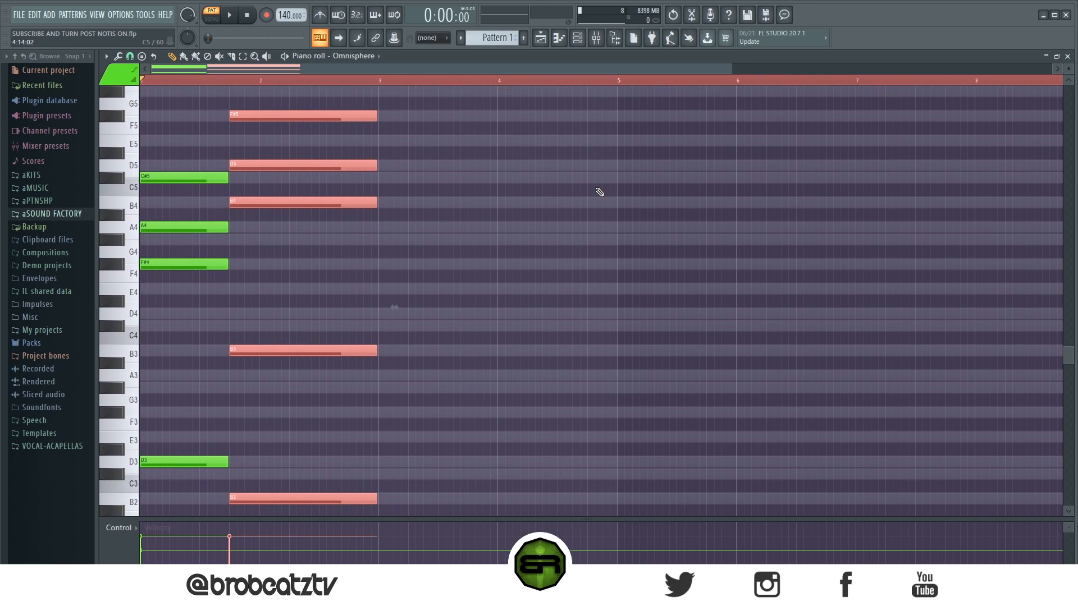
pyautogui.click(588, 242)
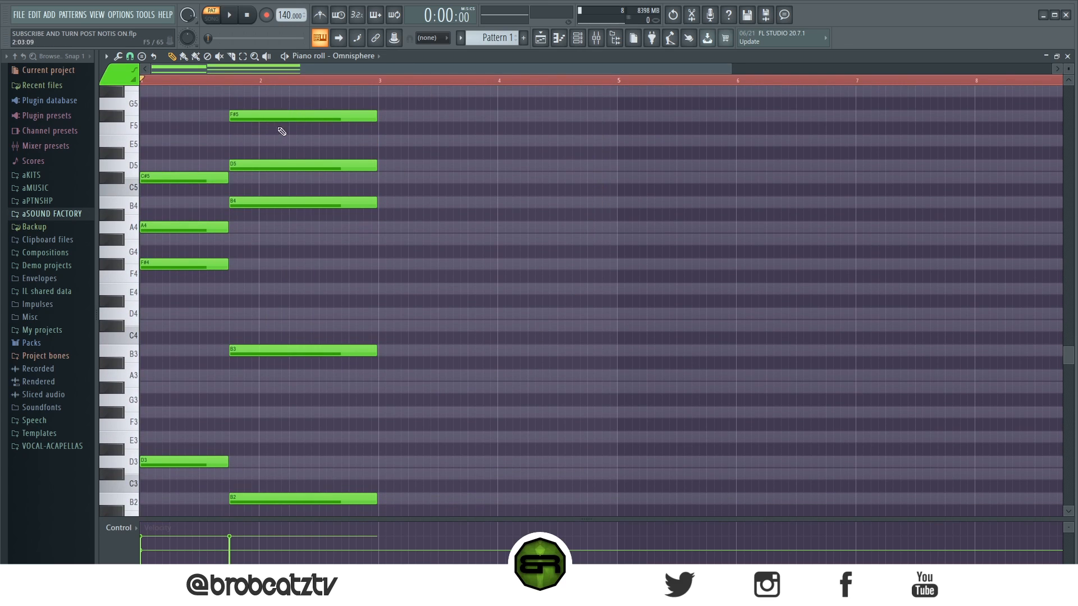
# Play back the two chords and audition a high key for the next melody note
pyautogui.press('space')
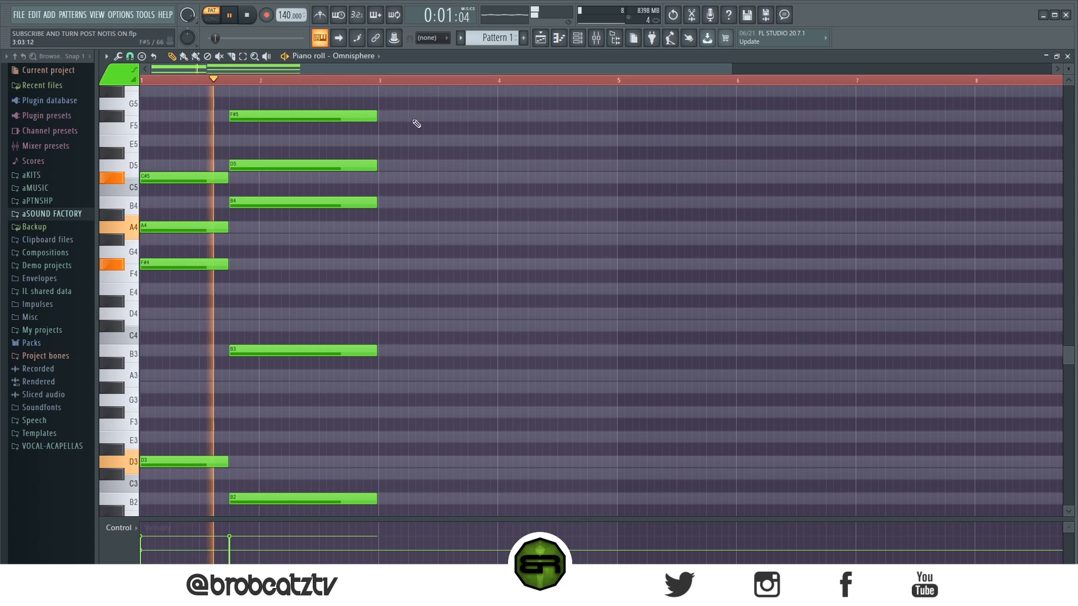
pyautogui.scroll(1, 414, 183)
pyautogui.press('space')
pyautogui.click(124, 130)
# Add top notes A5 at the start of bar 3, about three quarters of a bar long, and G#5 after it, reaching bar 5
pyautogui.click(380, 117)
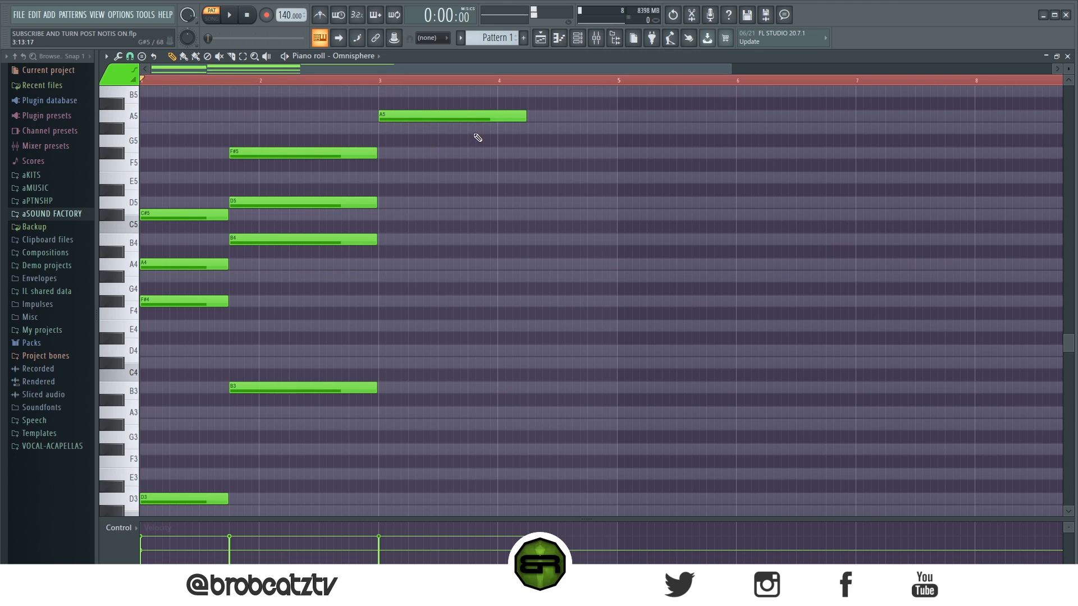
pyautogui.moveTo(519, 118); pyautogui.dragTo(465, 129)
pyautogui.click(467, 128)
pyautogui.moveTo(556, 129); pyautogui.dragTo(614, 132)
# Build the bar 3 chord under the A5 note with A4, F#3 and F#2 of the same length, and play it back
pyautogui.moveTo(418, 112)
pyautogui.mouseDown()
pyautogui.moveTo(425, 240)
pyautogui.moveTo(415, 272)
pyautogui.moveTo(435, 291)
pyautogui.mouseUp()
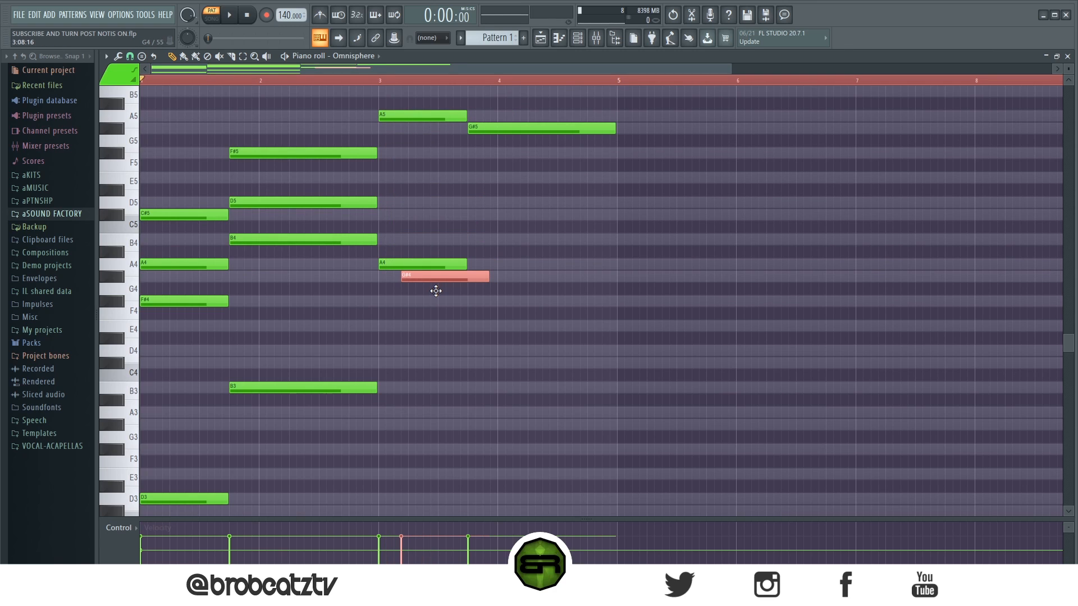
pyautogui.press('space')
pyautogui.scroll(-1, 438, 301)
pyautogui.moveTo(426, 242); pyautogui.dragTo(405, 414)
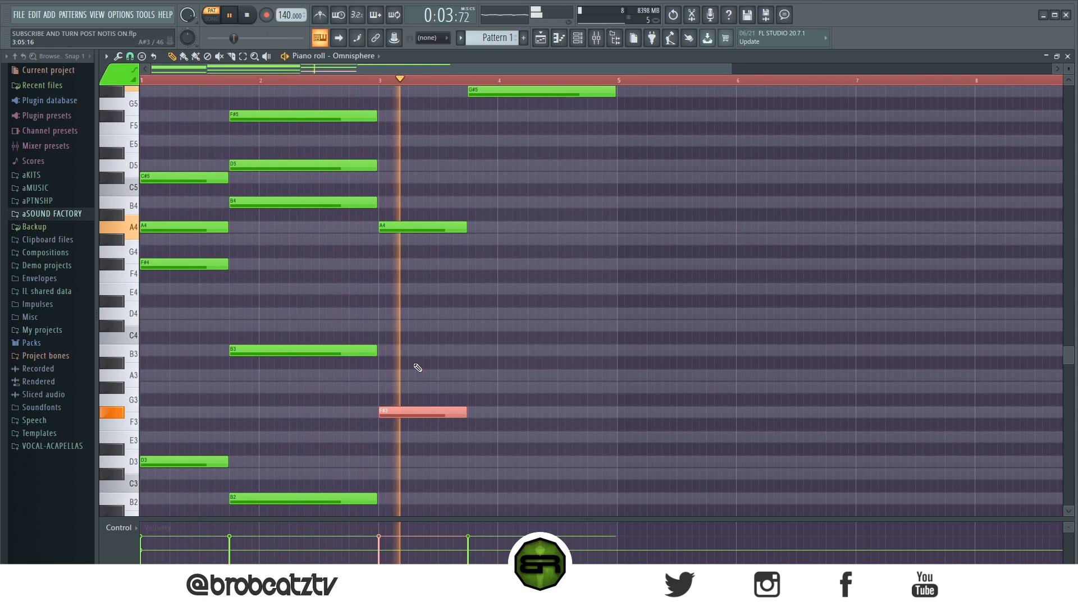
pyautogui.scroll(-5, 415, 370)
pyautogui.press('space')
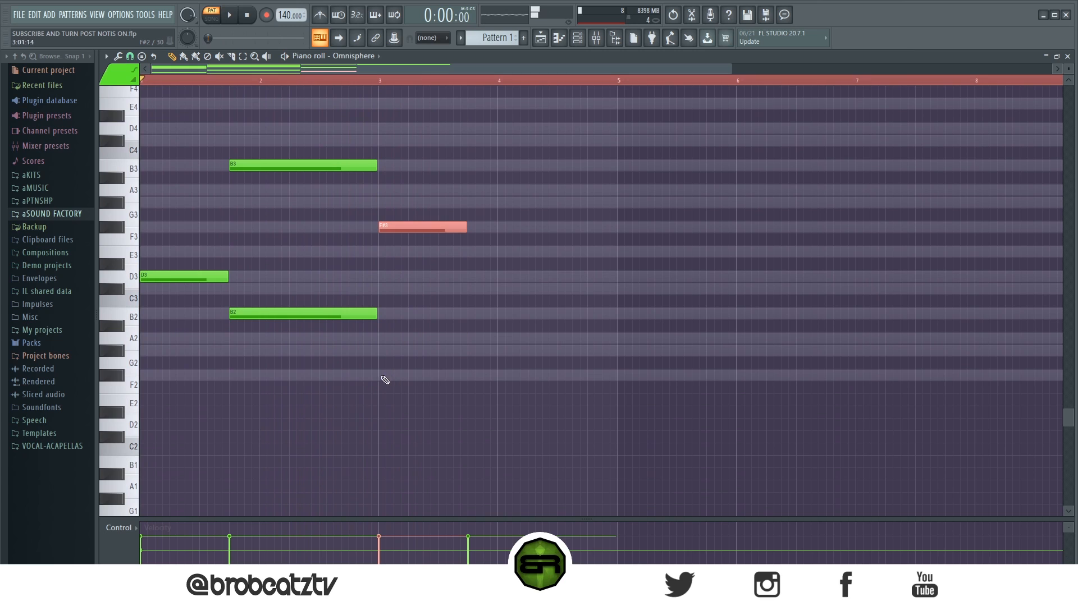
pyautogui.click(386, 376)
pyautogui.scroll(8, 449, 380)
pyautogui.press('space')
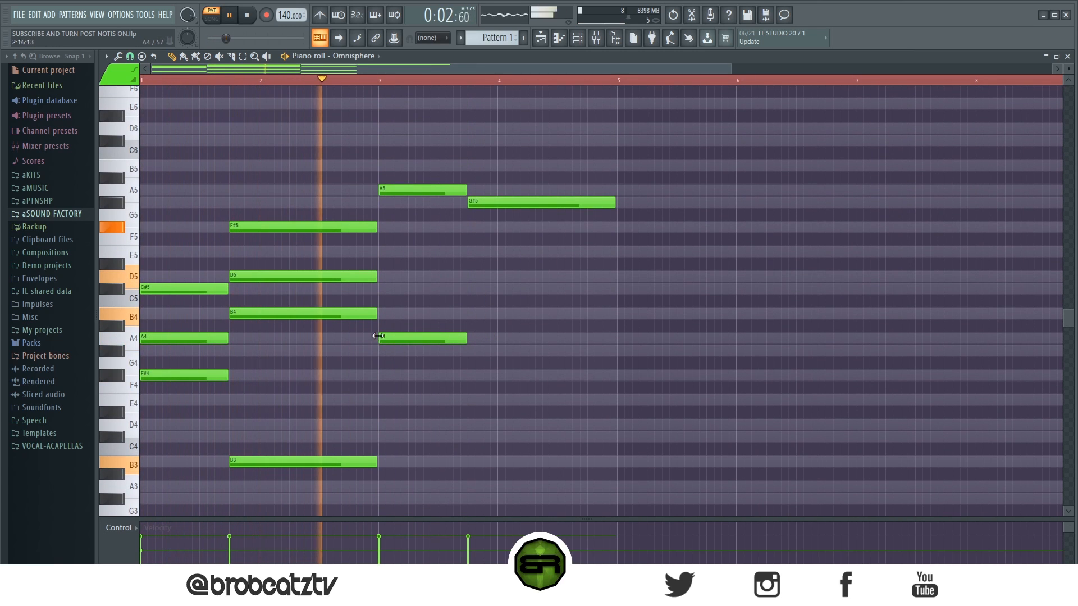
# Add B4, E4 and B3 under the G#5 note, each lasting until the start of bar 5
pyautogui.click(470, 315)
pyautogui.moveTo(557, 313); pyautogui.dragTo(616, 322)
pyautogui.press('space')
pyautogui.click(483, 405)
pyautogui.scroll(-4, 482, 408)
pyautogui.click(475, 316)
pyautogui.click(470, 339)
pyautogui.rightClick(475, 339)
pyautogui.click(484, 327)
pyautogui.moveTo(479, 314); pyautogui.dragTo(487, 314)
pyautogui.rightClick(493, 326)
# Add an E3 bass note to the fourth chord during playback and delete its B3 note
pyautogui.press('space')
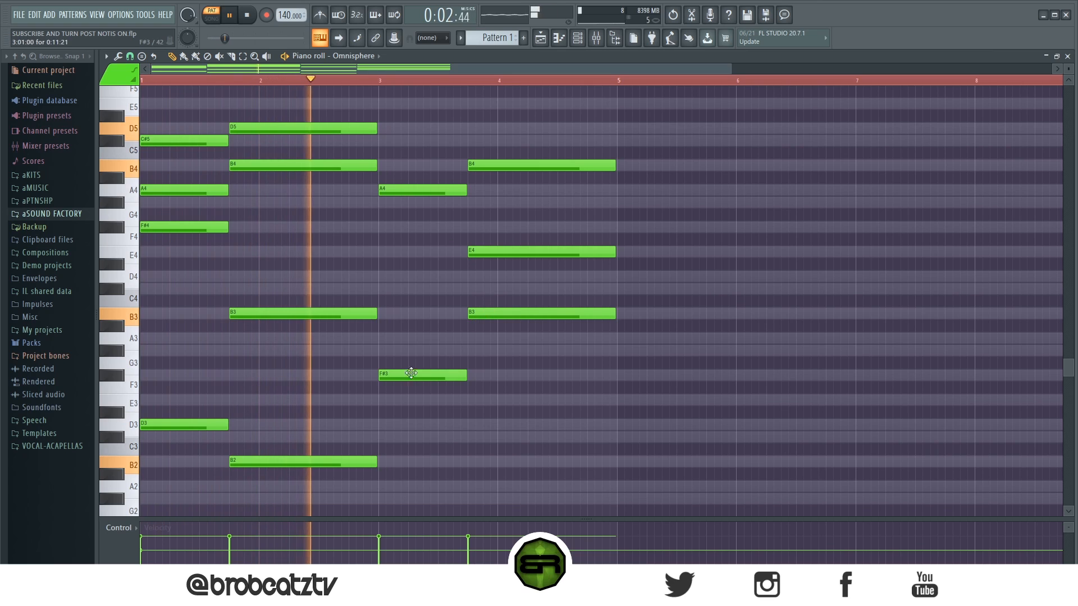
pyautogui.click(472, 401)
pyautogui.rightClick(507, 316)
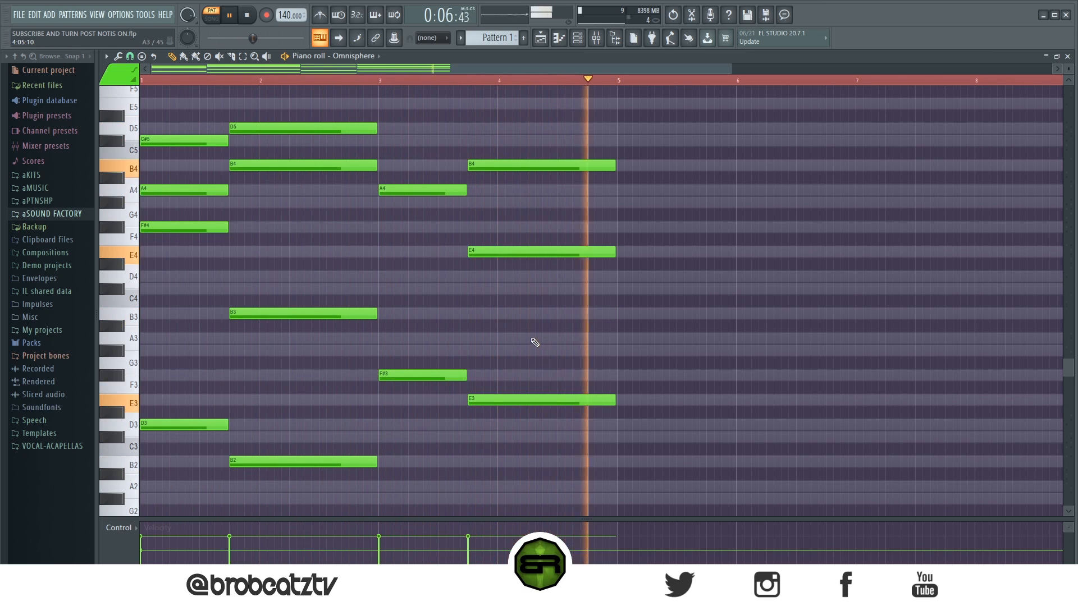
# Duplicate the four-chord progression into bars 5 to 8 and delete the E4 note from the first progression's last chord
pyautogui.scroll(2, 535, 341)
pyautogui.hotkey('ctrl', 'a')
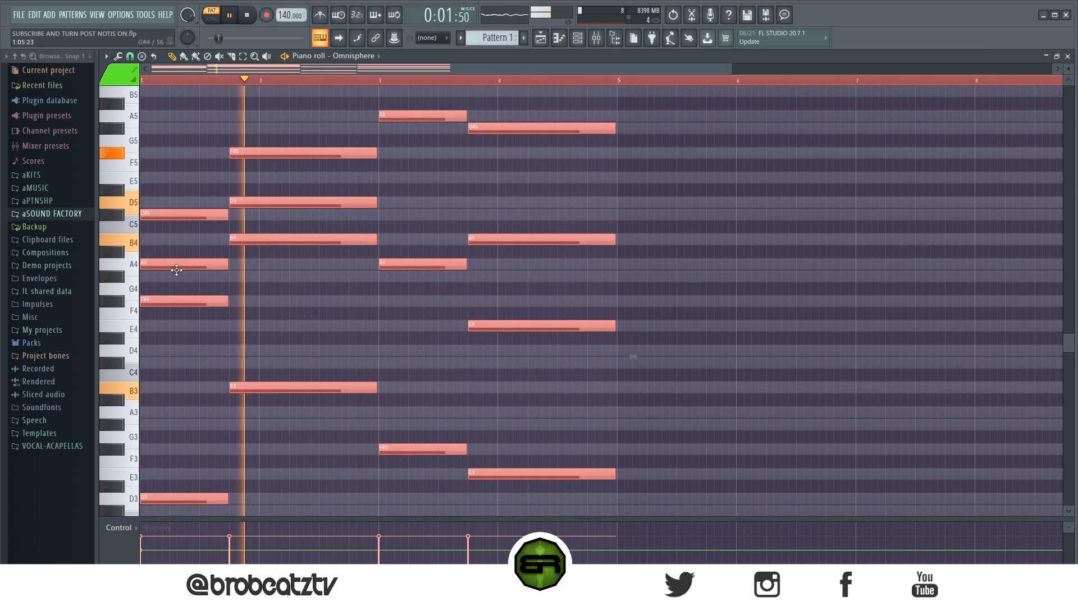
pyautogui.hotkey('ctrl', 'b')
pyautogui.rightClick(547, 326)
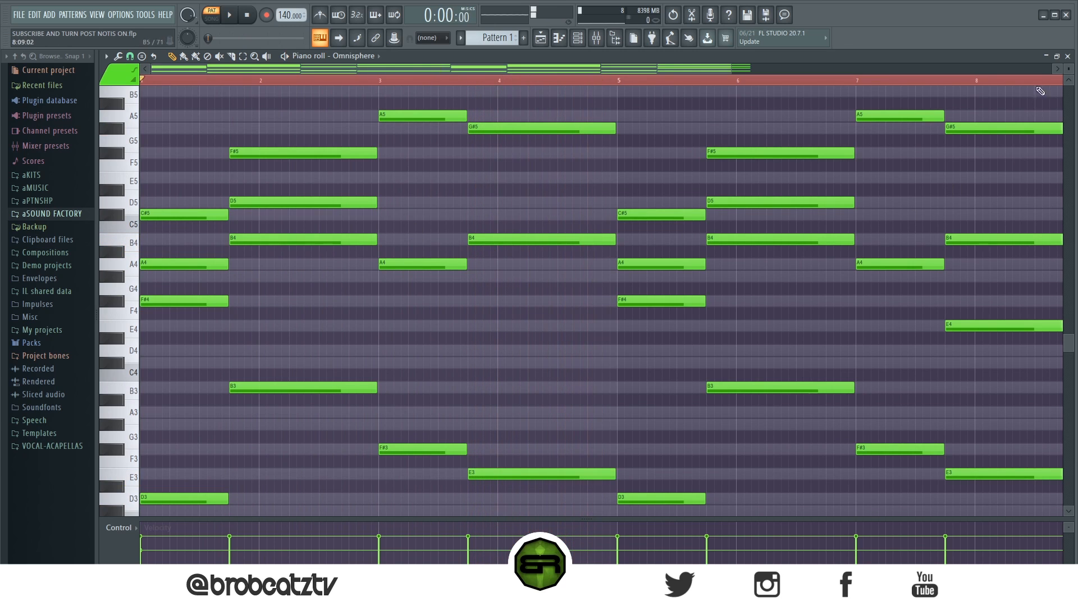
pyautogui.moveTo(1065, 68); pyautogui.dragTo(1065, 76)
pyautogui.scroll(-1, 875, 159)
pyautogui.moveTo(188, 192); pyautogui.dragTo(281, 488)
pyautogui.moveTo(156, 163); pyautogui.dragTo(346, 492)
pyautogui.moveTo(413, 146); pyautogui.dragTo(554, 510)
pyautogui.click(560, 489)
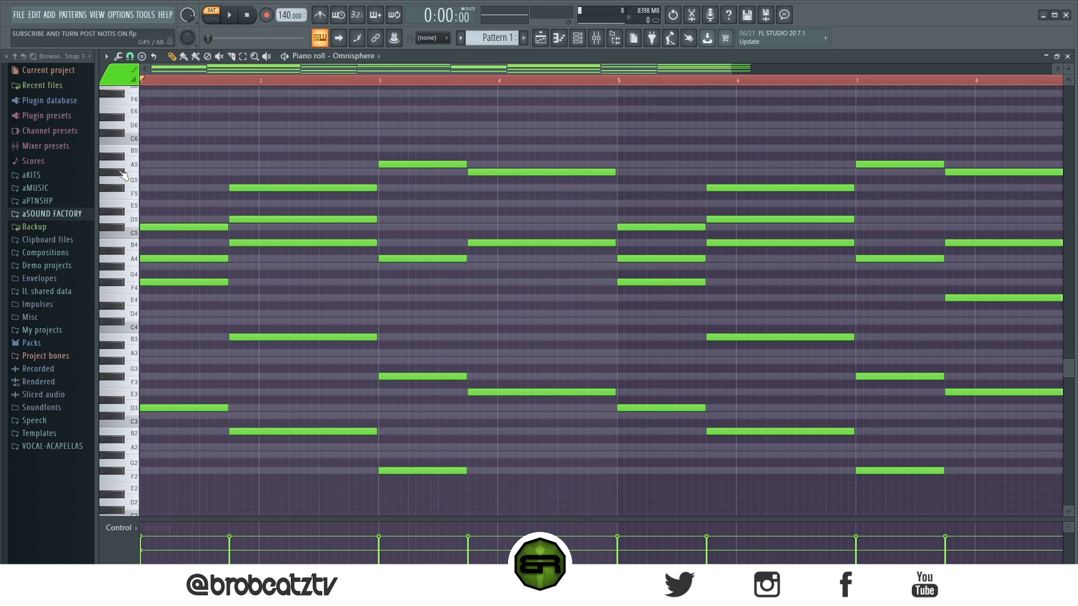
pyautogui.moveTo(173, 134); pyautogui.dragTo(599, 515)
pyautogui.keyDown('ctrl'); pyautogui.click(592, 501); pyautogui.keyUp('ctrl')
# Try starting the fourth chord later and lengthening the third chord up to it, and undo the changes
pyautogui.moveTo(492, 133); pyautogui.dragTo(513, 392)
pyautogui.moveTo(468, 363); pyautogui.dragTo(556, 371)
pyautogui.moveTo(492, 470); pyautogui.dragTo(377, 99)
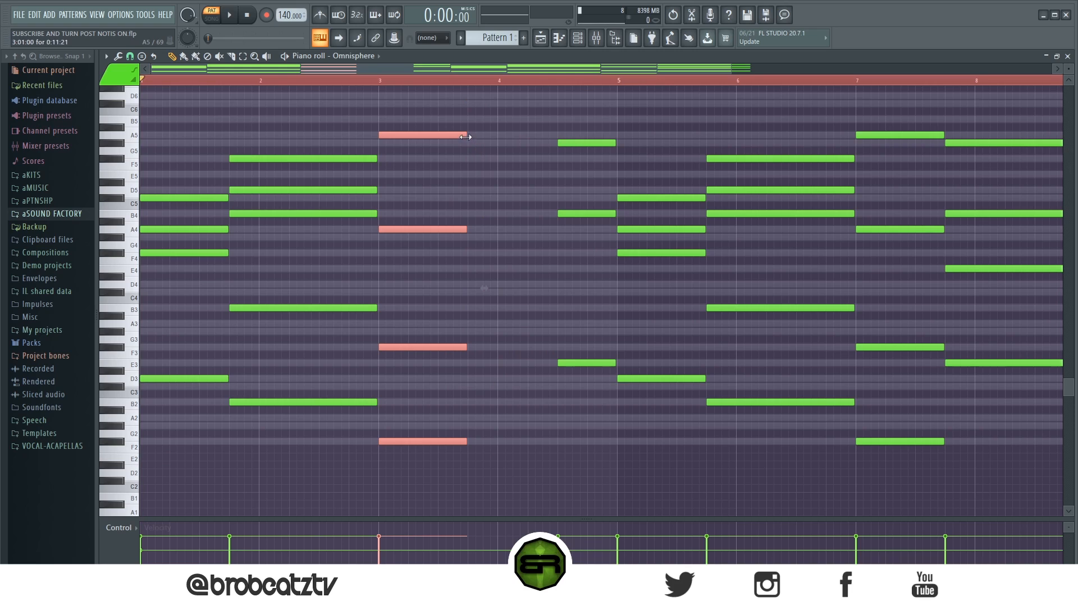
pyautogui.moveTo(465, 138); pyautogui.dragTo(557, 150)
pyautogui.hotkey('ctrl', 'z')
pyautogui.moveTo(526, 101); pyautogui.dragTo(468, 363)
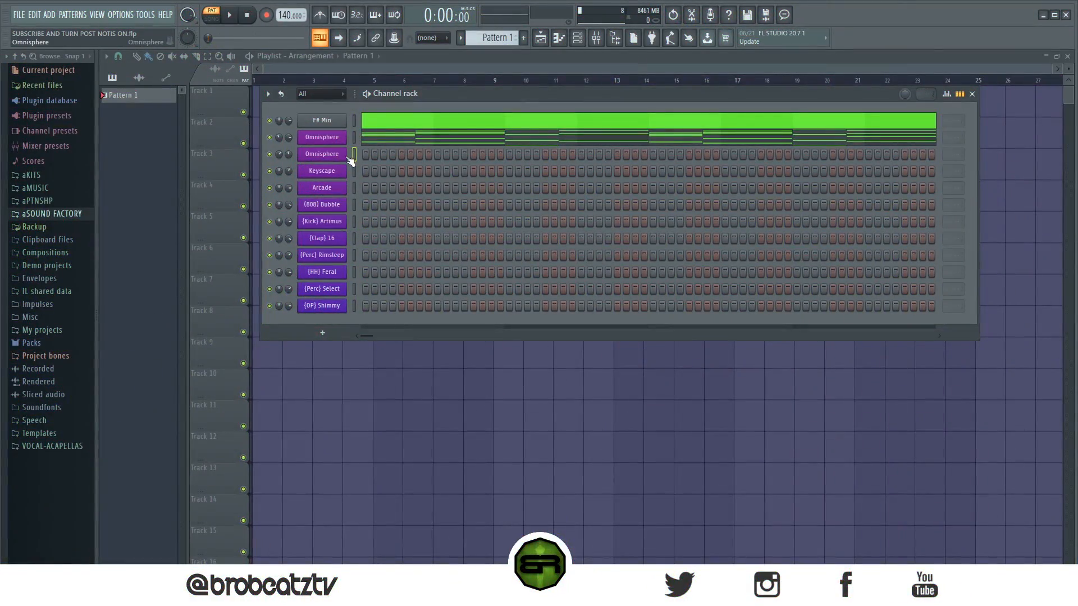
# Copy the first Omnisphere channel's notes into the second Omnisphere channel and open that channel's piano roll
pyautogui.rightClick(336, 138)
pyautogui.click(500, 148)
pyautogui.rightClick(324, 154)
pyautogui.click(471, 176)
pyautogui.click(409, 157)
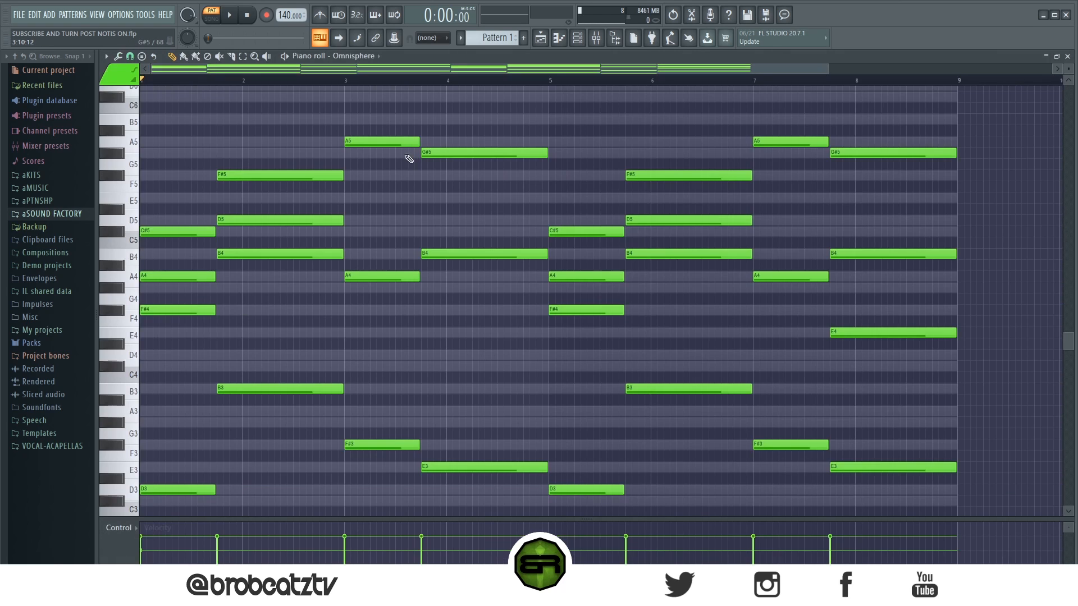
# Try deleting the copied progression's low notes from B3 down, and undo the deletion
pyautogui.scroll(-3, 653, 356)
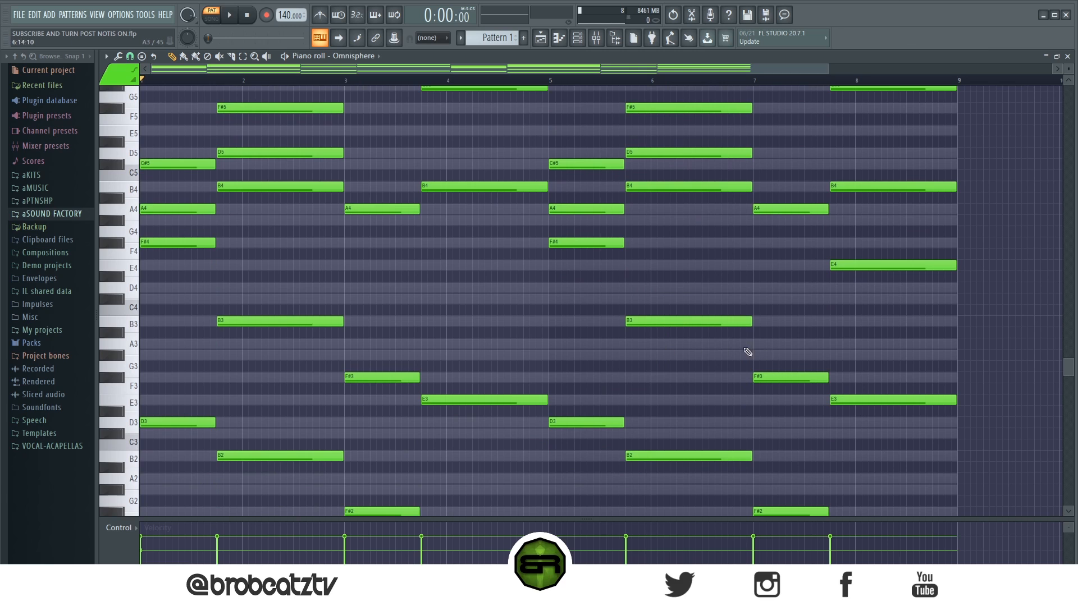
pyautogui.moveTo(935, 293); pyautogui.dragTo(164, 519)
pyautogui.press('Delete')
pyautogui.scroll(4, 336, 254)
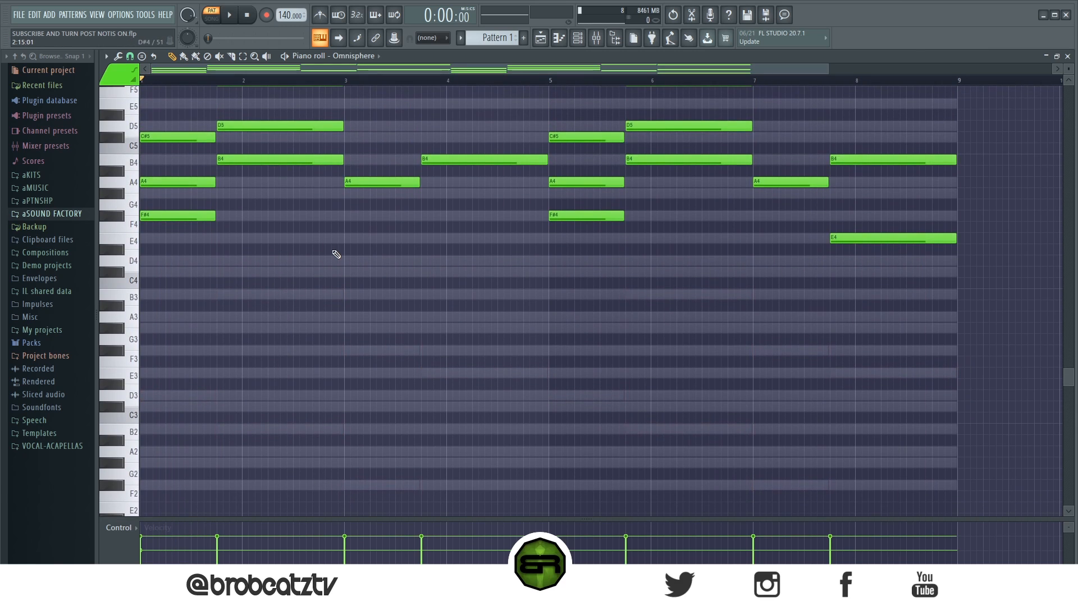
pyautogui.hotkey('ctrl', 'z')
# Transpose all notes of the second Omnisphere channel up one octave
pyautogui.hotkey('ctrl', 'a')
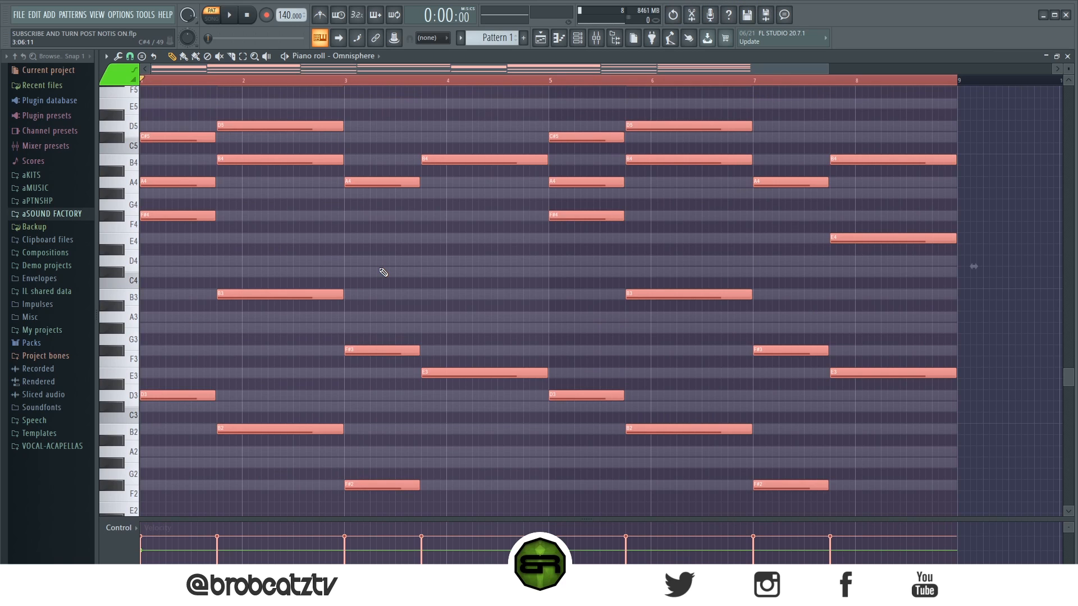
pyautogui.hotkey('ctrl', 'Up')
pyautogui.scroll(4, 481, 250)
# Compare the raised notes with the first Omnisphere channel's progression, and return to the second channel's piano roll
pyautogui.moveTo(870, 244); pyautogui.dragTo(164, 470)
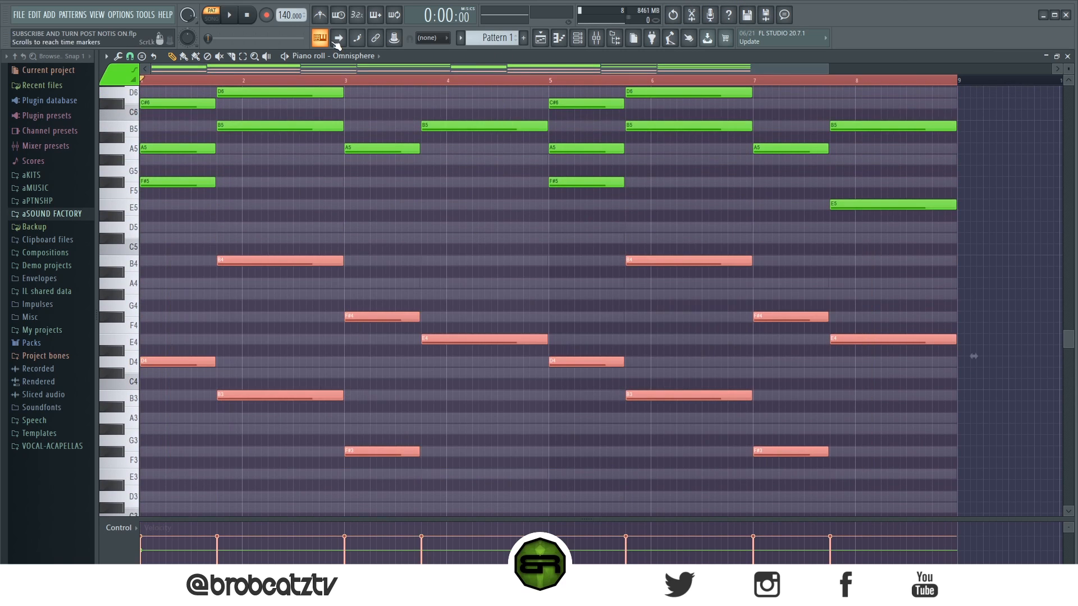
pyautogui.click(578, 43)
pyautogui.click(408, 145)
pyautogui.scroll(1, 337, 256)
pyautogui.moveTo(226, 193); pyautogui.dragTo(565, 233)
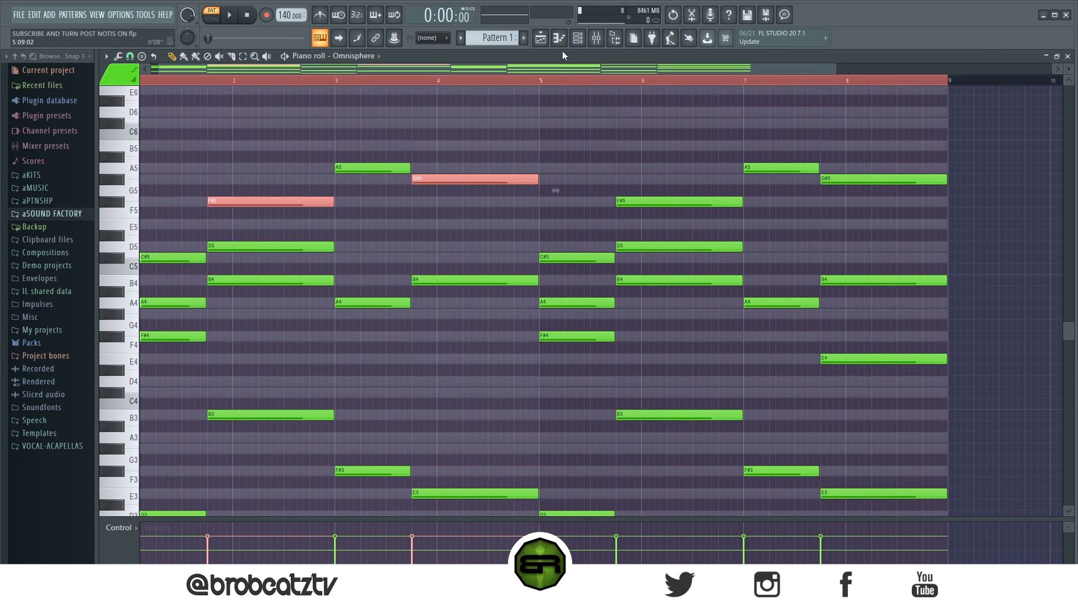
pyautogui.click(578, 38)
pyautogui.click(452, 160)
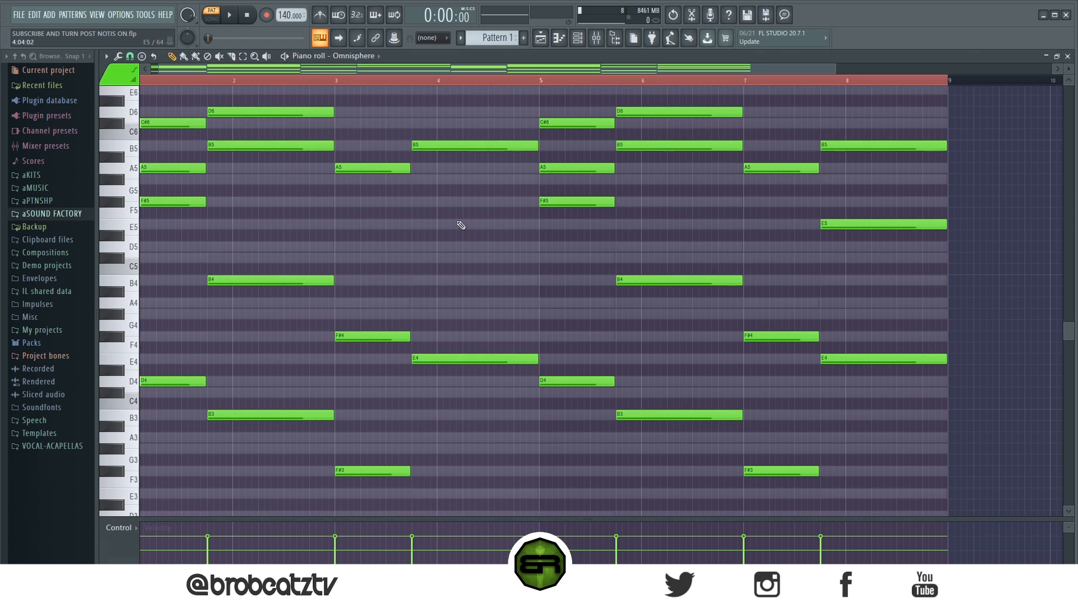
# Delete the raised progression's low notes from B4 down, keep only the upper notes and clear the selection
pyautogui.moveTo(894, 264); pyautogui.dragTo(157, 483)
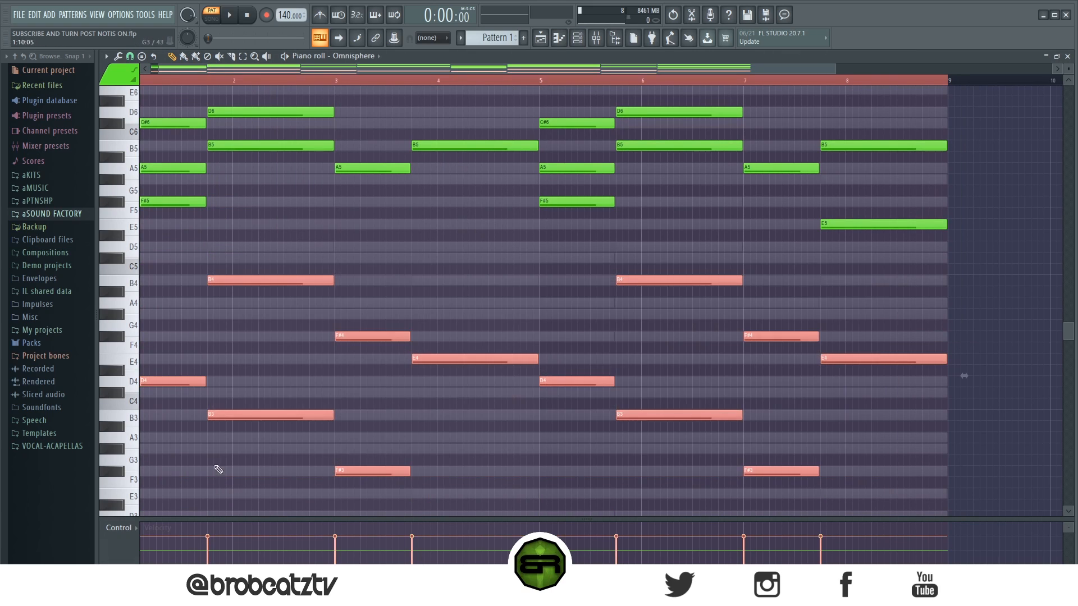
pyautogui.press('Delete')
pyautogui.hotkey('ctrl', 'a')
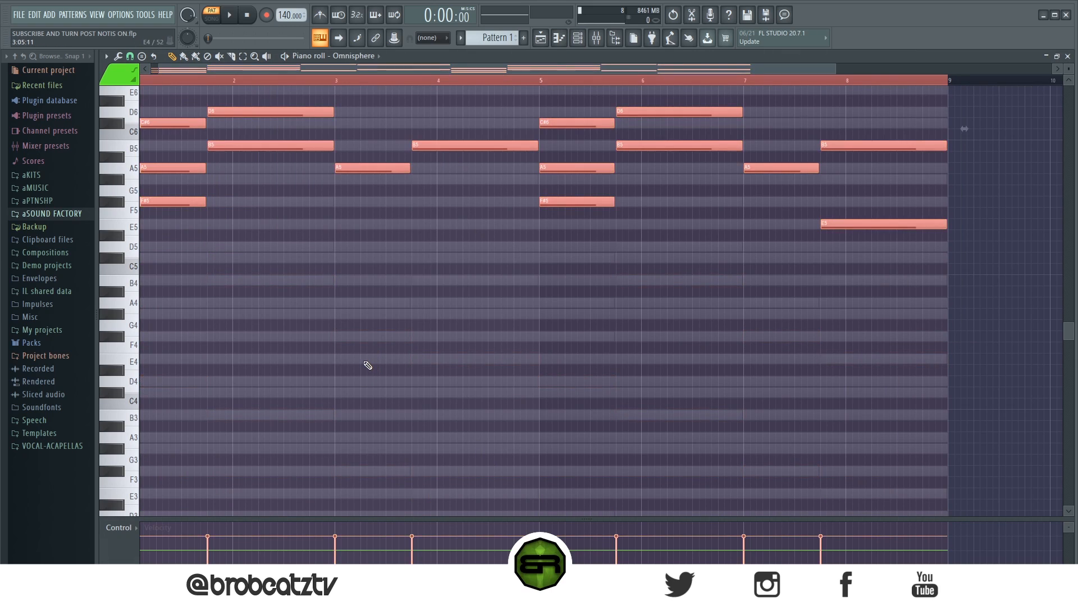
pyautogui.scroll(-1, 388, 339)
pyautogui.scroll(4, 384, 337)
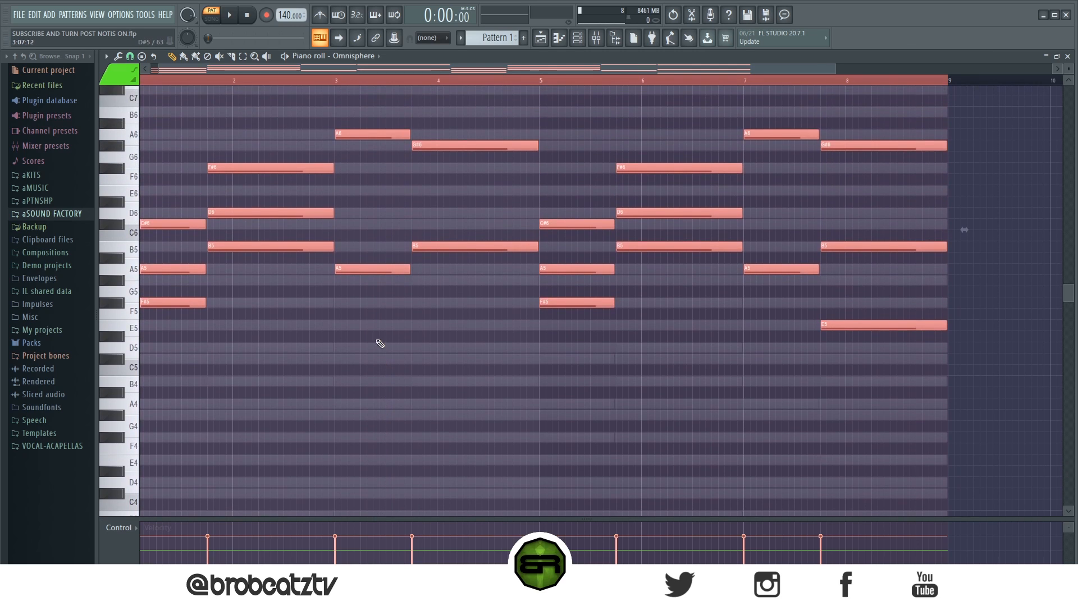
pyautogui.hotkey('ctrl', 'd')
# Play back the pattern from bar 1 with the higher layer in the second Omnisphere channel
pyautogui.scroll(1, 285, 397)
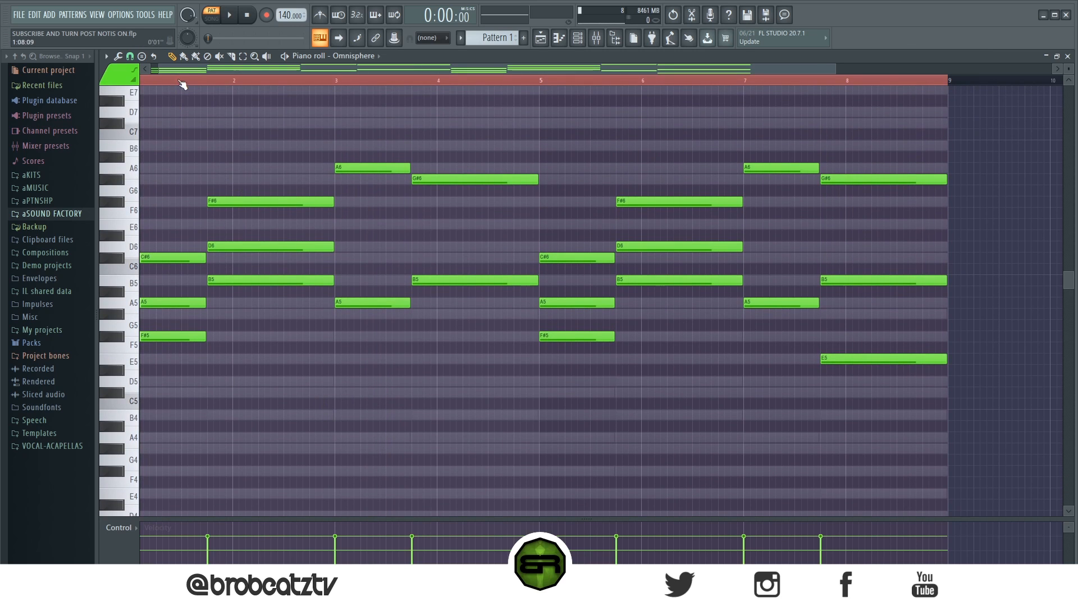
pyautogui.moveTo(175, 69); pyautogui.dragTo(166, 70)
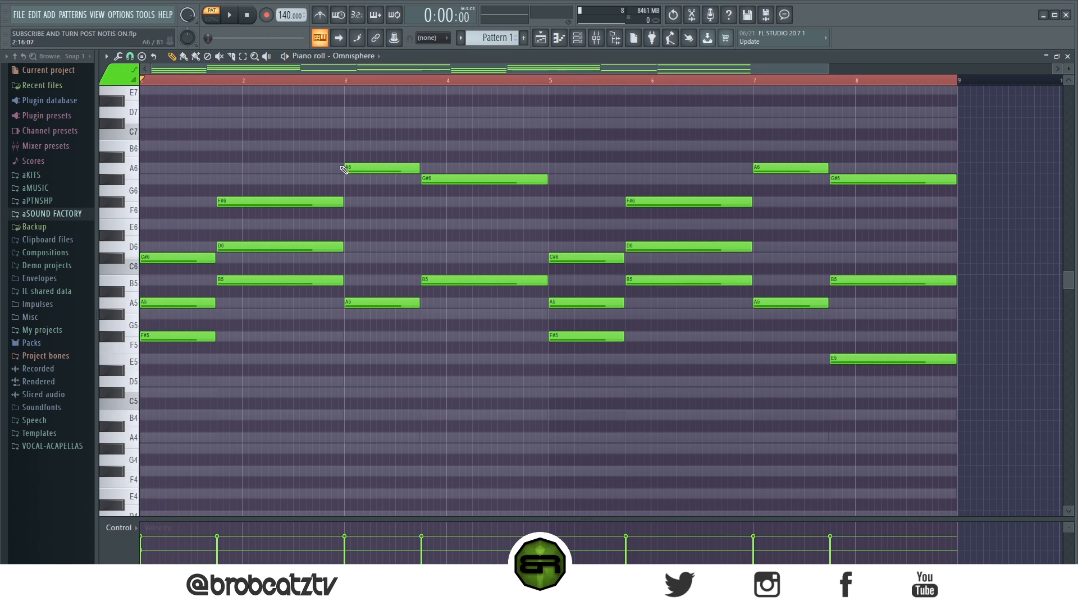
pyautogui.press('space')
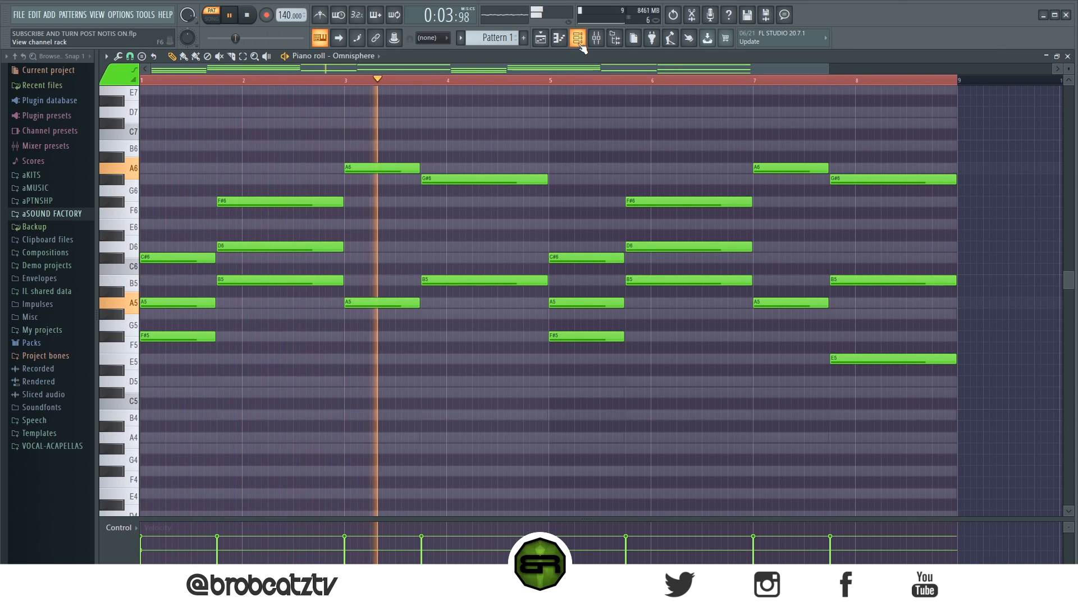
# Stop playback and examine the upper-layer chords of the second Omnisphere channel group by group, clearing each selection
pyautogui.press('space')
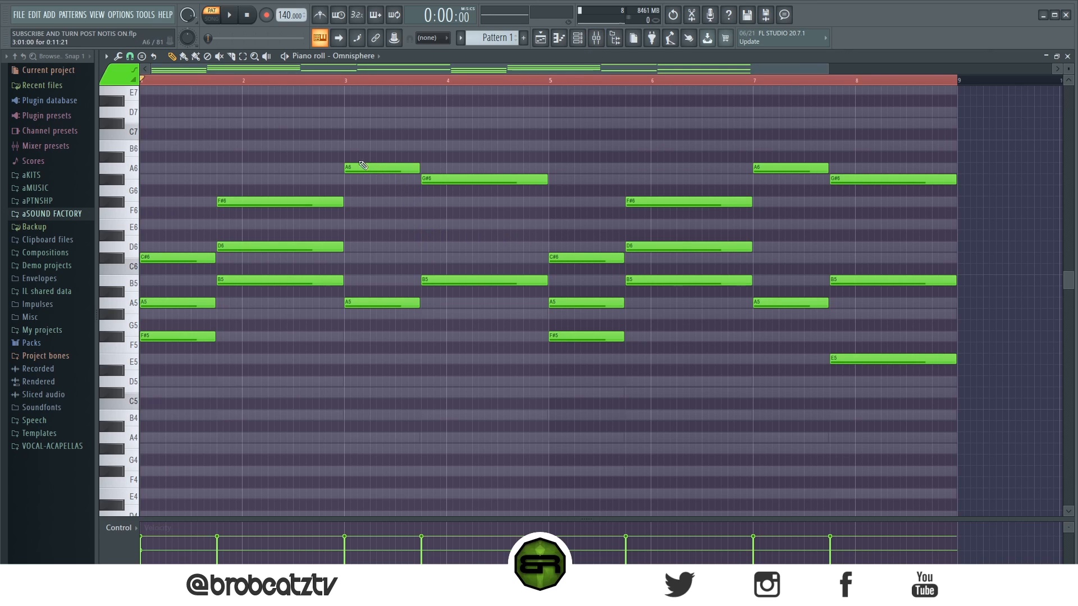
pyautogui.moveTo(343, 155); pyautogui.dragTo(408, 343)
pyautogui.keyDown('ctrl'); pyautogui.click(286, 323); pyautogui.keyUp('ctrl')
pyautogui.moveTo(212, 196); pyautogui.dragTo(160, 371)
pyautogui.keyDown('ctrl'); pyautogui.click(217, 356); pyautogui.keyUp('ctrl')
pyautogui.moveTo(149, 165); pyautogui.dragTo(632, 377)
pyautogui.click(604, 216)
pyautogui.moveTo(193, 173); pyautogui.dragTo(321, 306)
pyautogui.keyDown('ctrl'); pyautogui.click(450, 226); pyautogui.keyUp('ctrl')
pyautogui.moveTo(526, 152); pyautogui.dragTo(199, 365)
pyautogui.keyDown('ctrl'); pyautogui.click(397, 292); pyautogui.keyUp('ctrl')
# Copy the first Omnisphere channel's notes into the Keyscape channel and play back the layered pattern
pyautogui.press('F6')
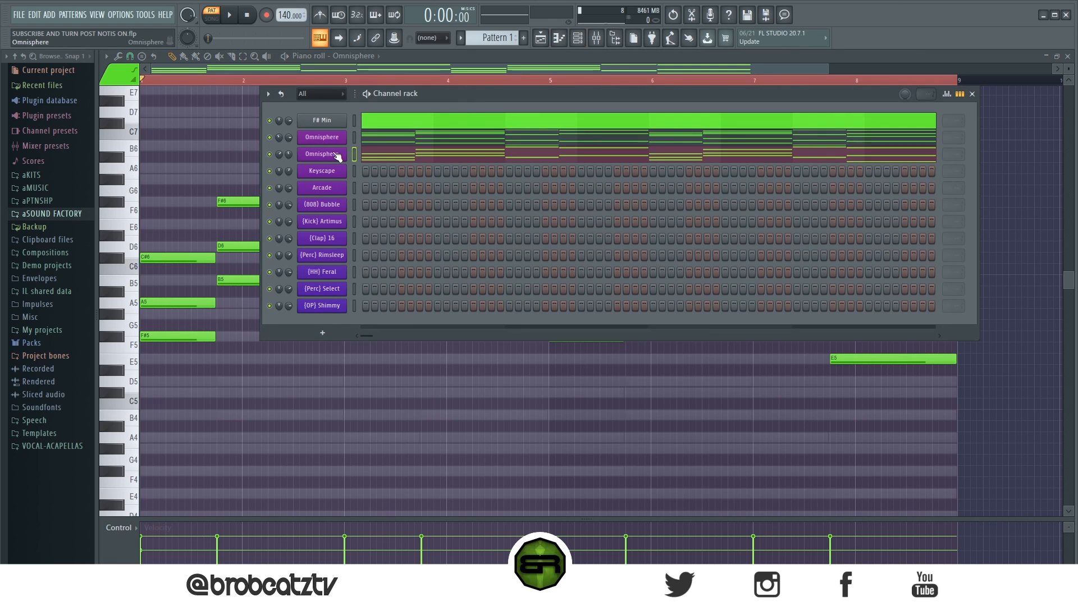
pyautogui.rightClick(334, 140)
pyautogui.click(494, 148)
pyautogui.rightClick(332, 171)
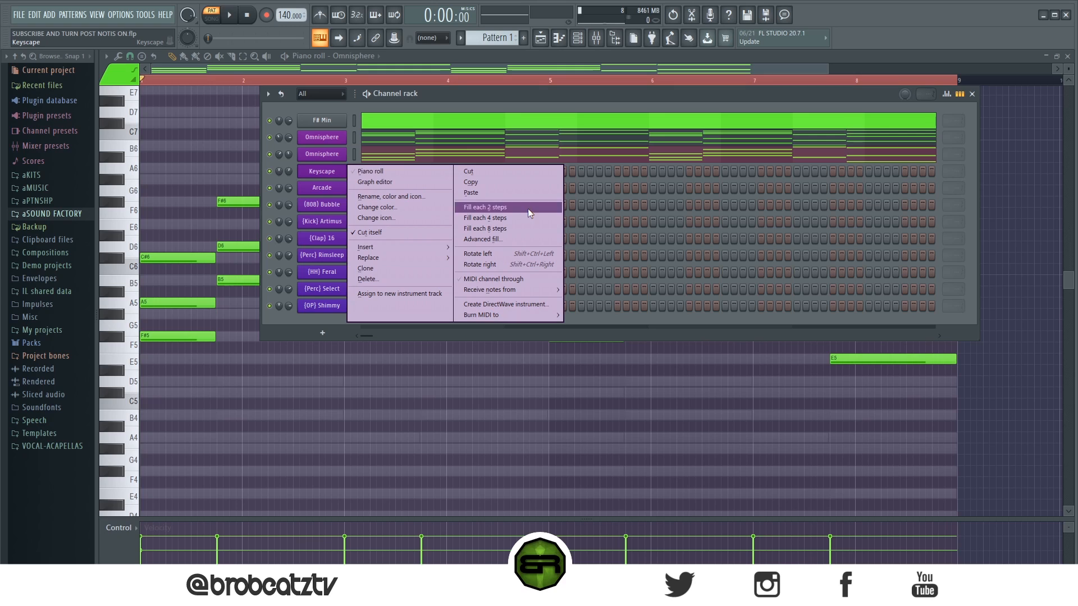
pyautogui.click(513, 191)
pyautogui.press('space')
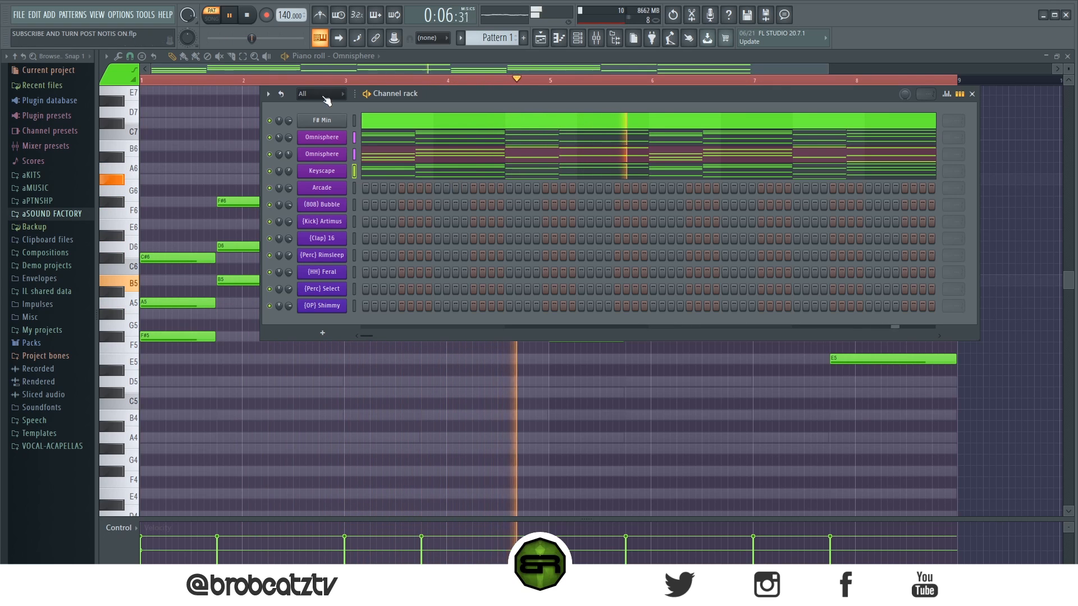
pyautogui.click(248, 16)
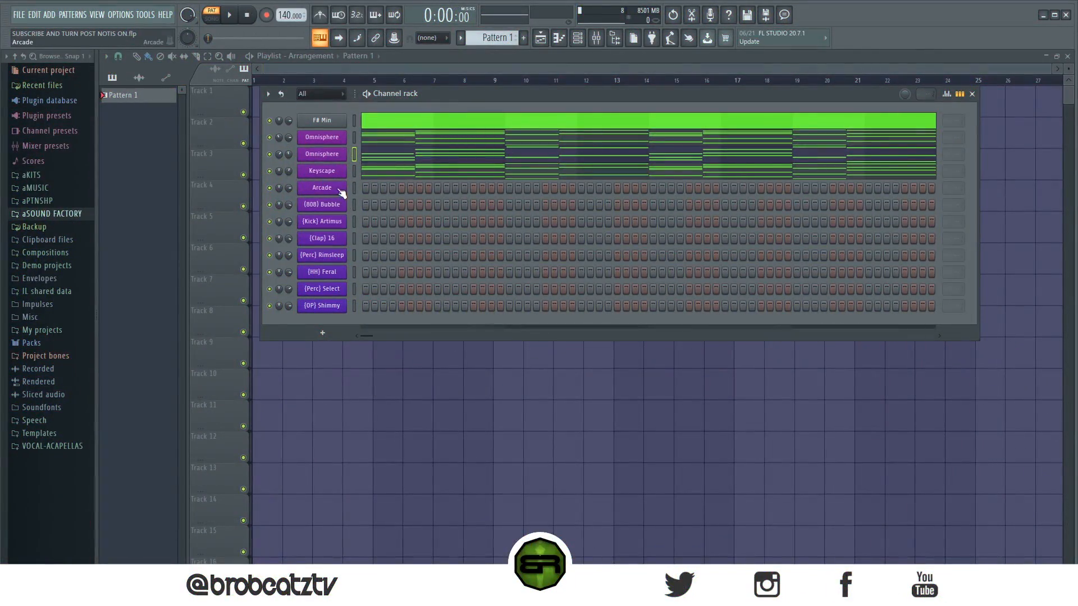
# In the second Omnisphere channel, start the second chord's F#6 note slightly later and compare note starts across the first four chords
pyautogui.click(371, 162)
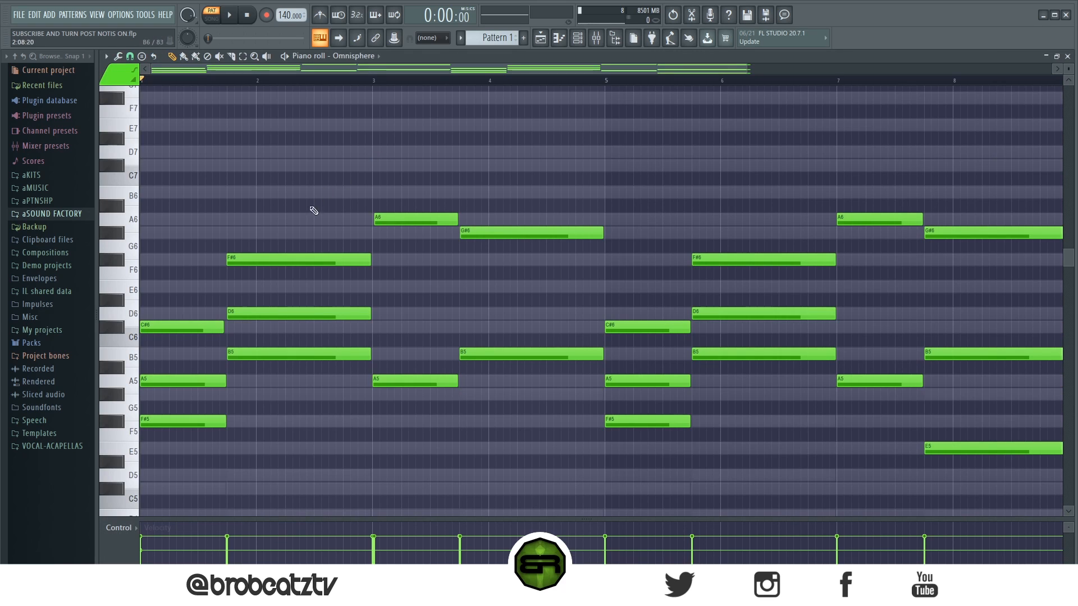
pyautogui.moveTo(227, 263)
pyautogui.mouseDown()
pyautogui.moveTo(349, 271)
pyautogui.moveTo(227, 274)
pyautogui.mouseUp()
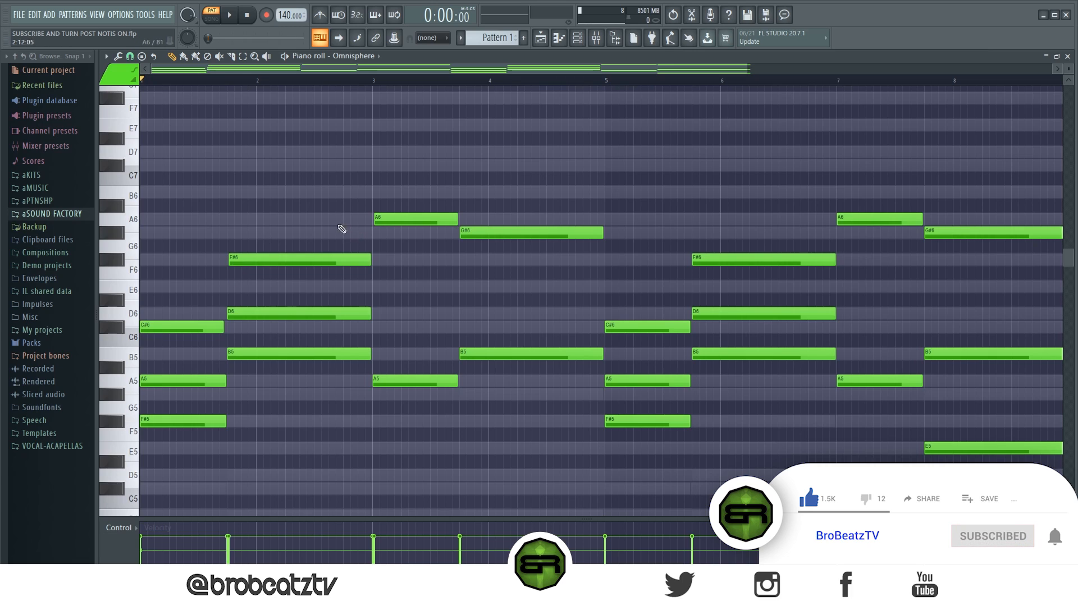
pyautogui.moveTo(163, 200); pyautogui.dragTo(203, 481)
pyautogui.moveTo(266, 226); pyautogui.dragTo(345, 362)
pyautogui.moveTo(401, 159); pyautogui.dragTo(431, 421)
pyautogui.moveTo(510, 200); pyautogui.dragTo(599, 428)
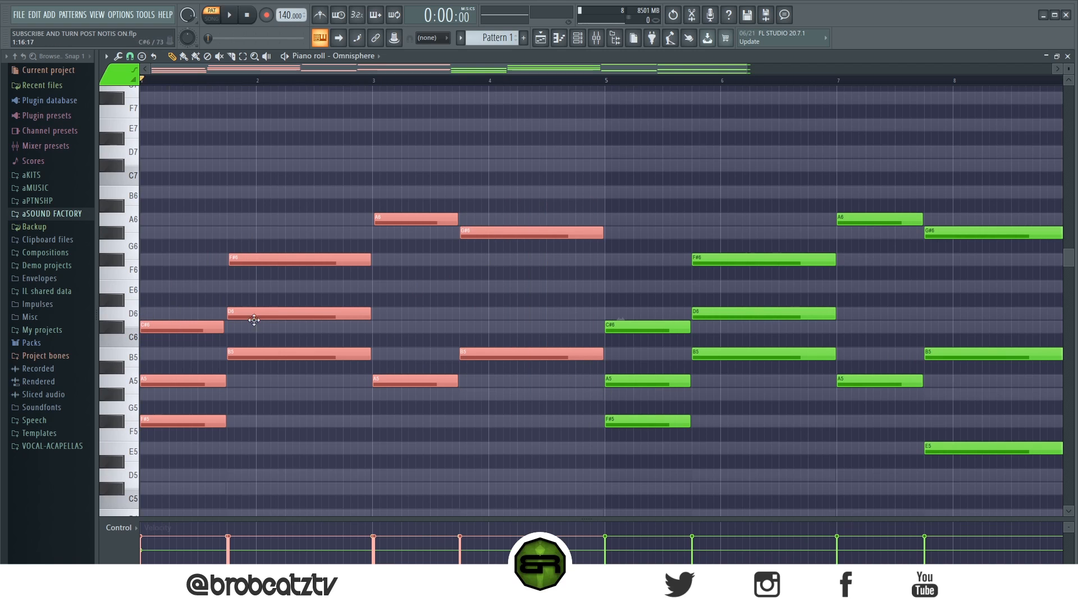
pyautogui.keyDown('ctrl'); pyautogui.click(533, 278); pyautogui.keyUp('ctrl')
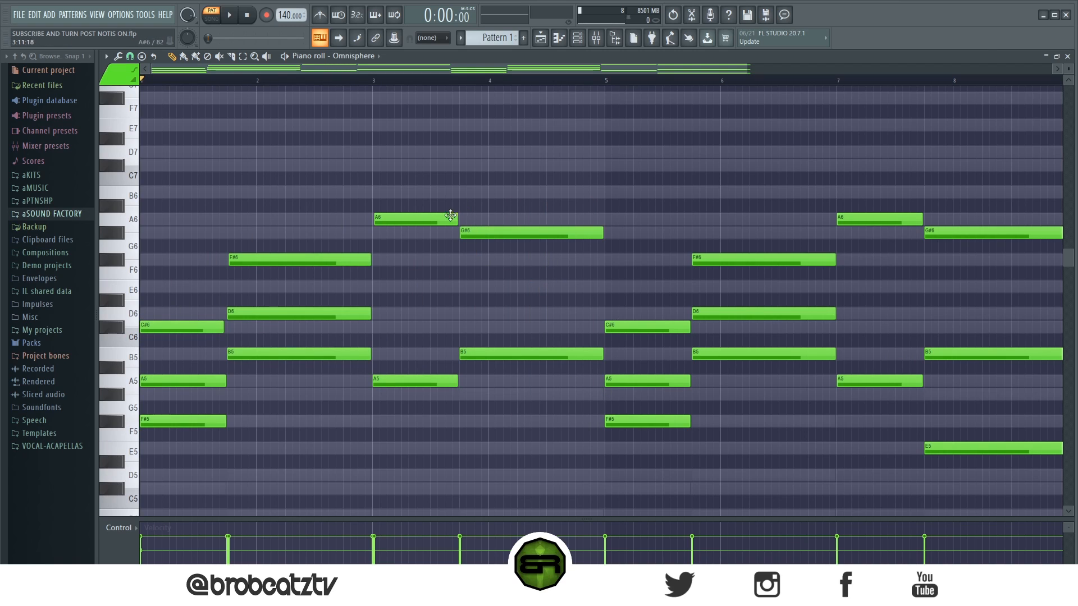
pyautogui.moveTo(421, 221); pyautogui.dragTo(451, 220)
pyautogui.moveTo(398, 383); pyautogui.dragTo(428, 382)
pyautogui.moveTo(400, 187); pyautogui.dragTo(405, 384)
pyautogui.keyDown('ctrl'); pyautogui.click(445, 422); pyautogui.keyUp('ctrl')
# Open the Arcade channel's piano roll, audition its keys and place a G5 note starting halfway through bar 1
pyautogui.click(540, 37)
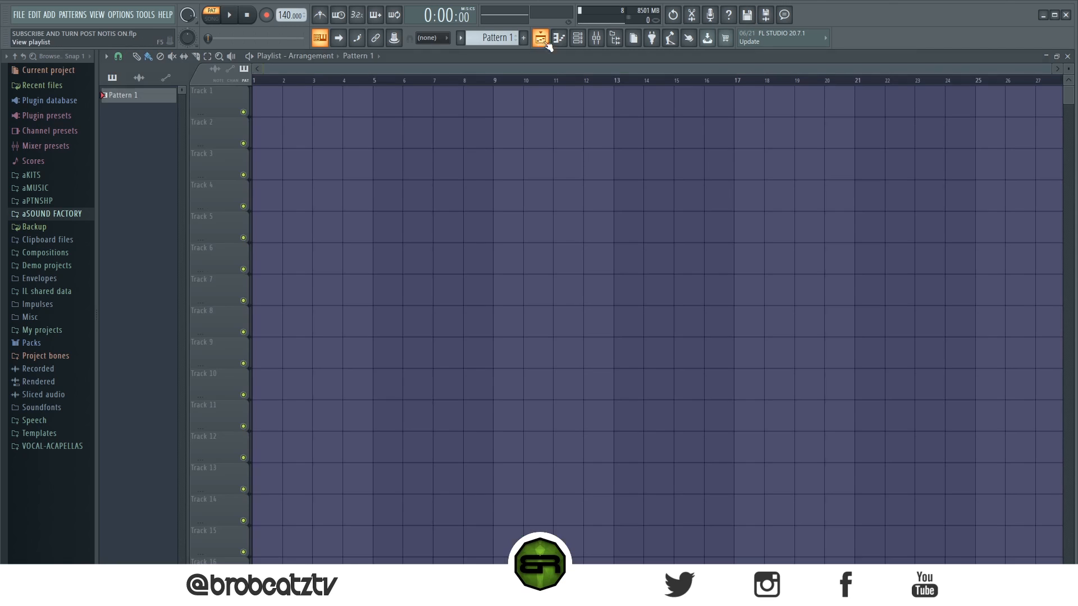
pyautogui.click(577, 38)
pyautogui.rightClick(333, 187)
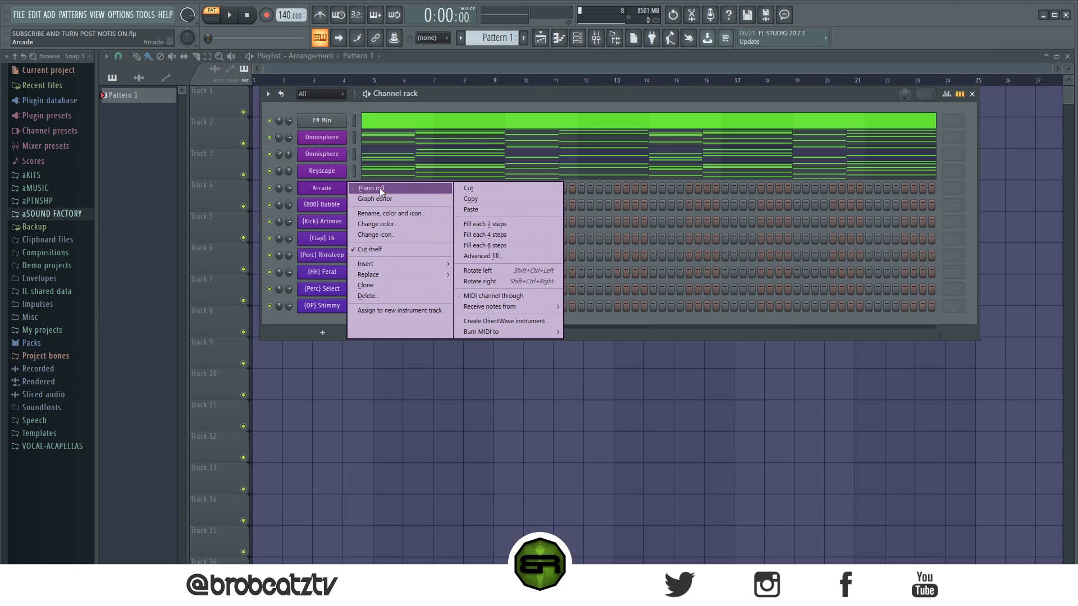
pyautogui.click(379, 187)
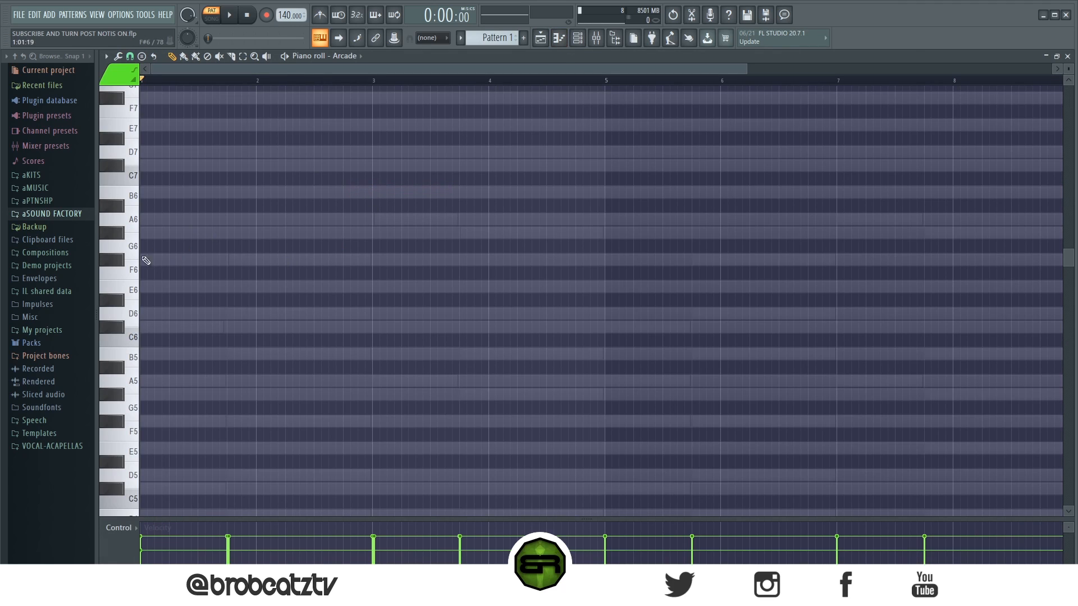
pyautogui.moveTo(138, 255); pyautogui.dragTo(138, 419)
pyautogui.moveTo(214, 408); pyautogui.dragTo(205, 408)
# Play back the Arcade G5 note and extend it to the middle of bar 2
pyautogui.press('space')
pyautogui.scroll(-3, 290, 406)
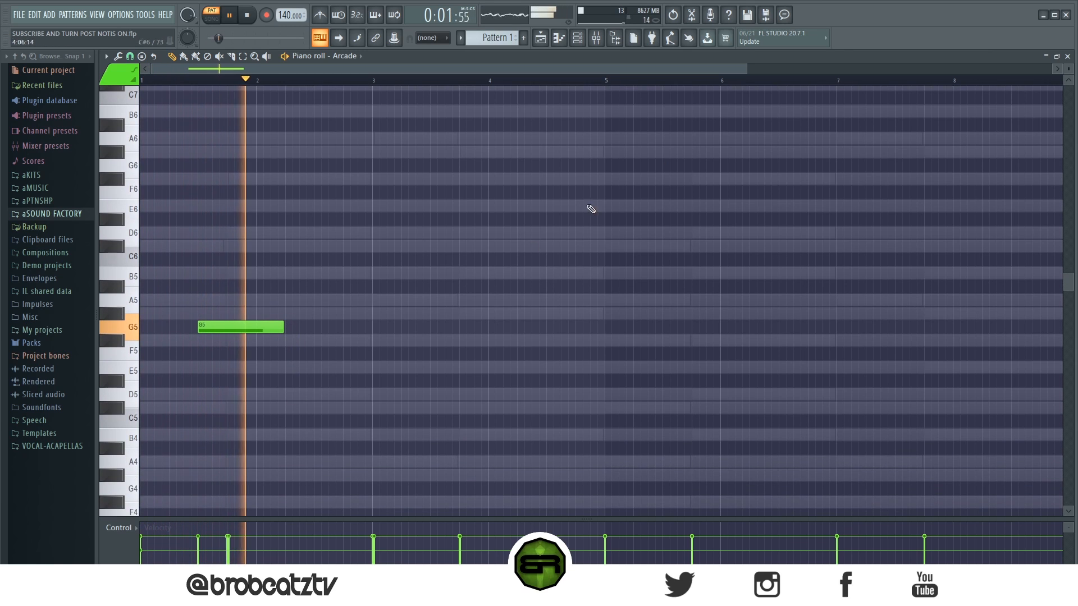
pyautogui.scroll(2, 606, 86)
pyautogui.press('space')
pyautogui.press('space')
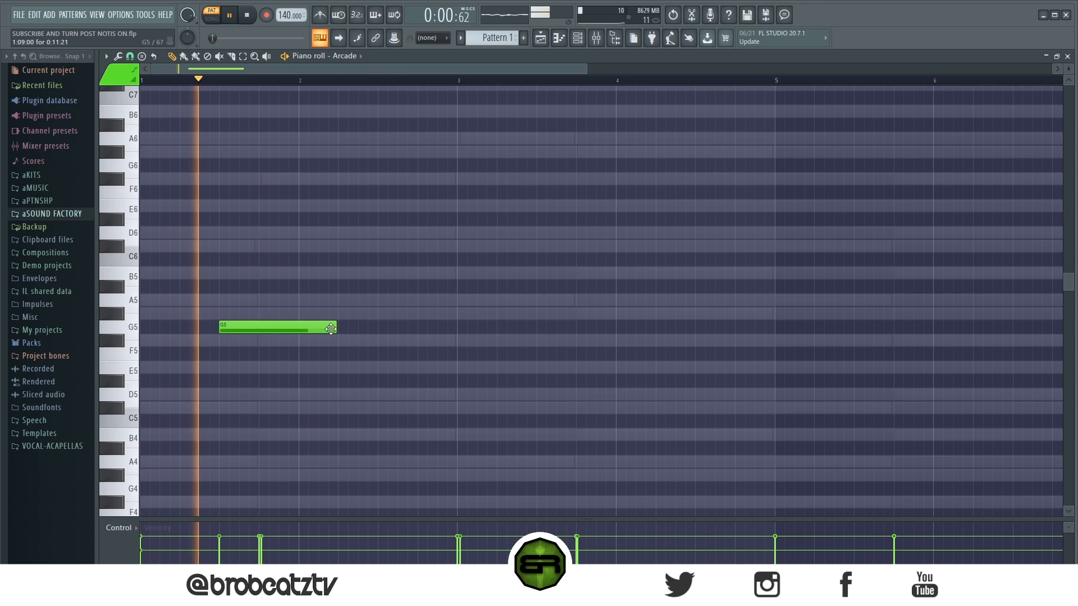
pyautogui.moveTo(332, 329); pyautogui.dragTo(375, 329)
pyautogui.press('space')
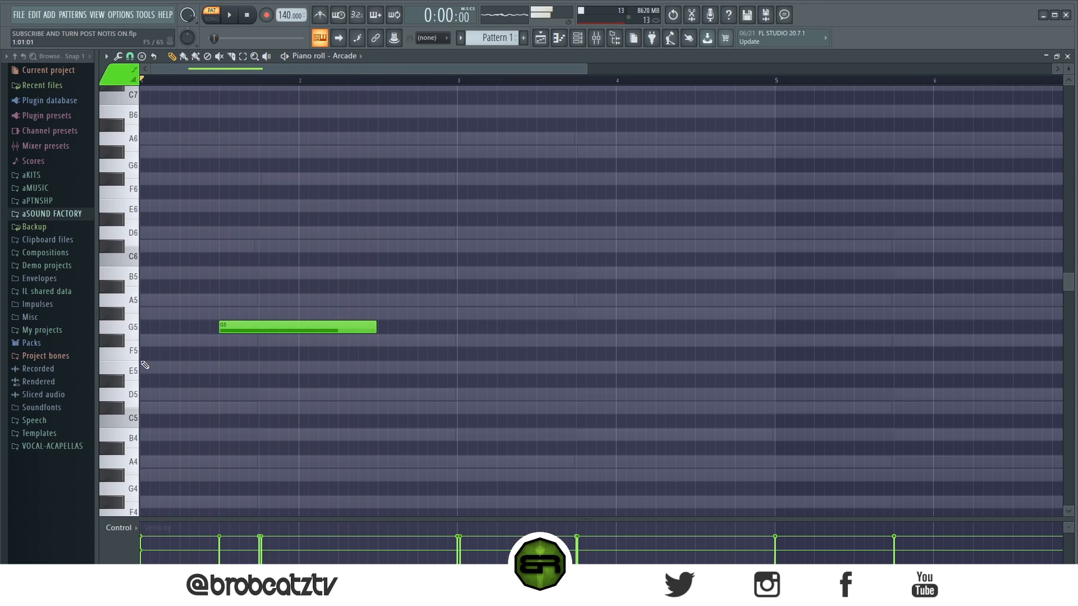
# Add an F5 note in Arcade from the middle of bar 2 to the start of bar 3 during playback
pyautogui.press('space')
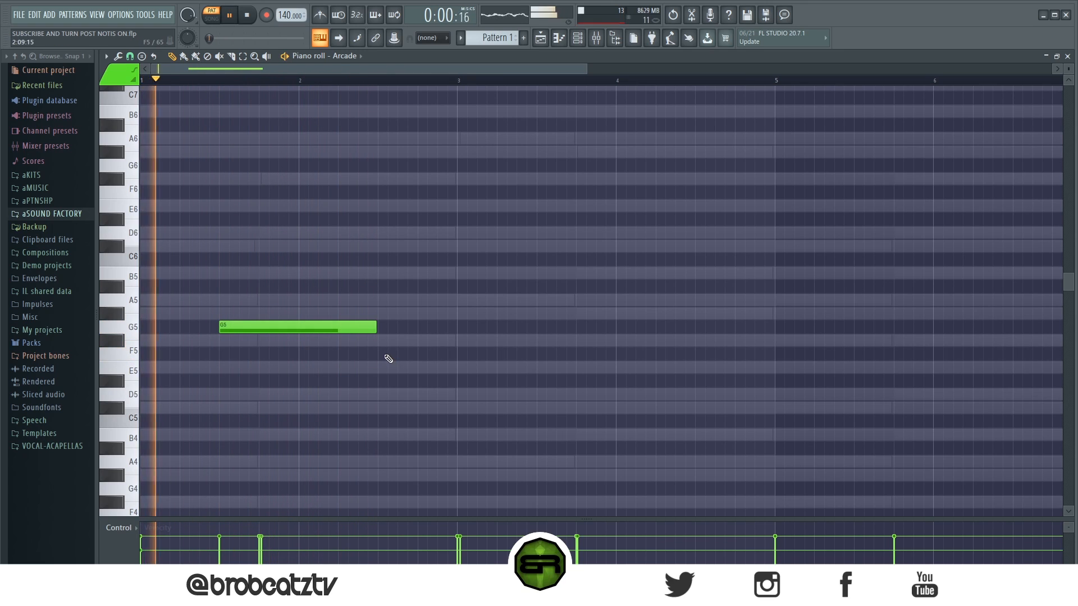
pyautogui.click(388, 355)
pyautogui.moveTo(440, 355); pyautogui.dragTo(431, 355)
pyautogui.moveTo(532, 355); pyautogui.dragTo(456, 356)
pyautogui.scroll(-2, 415, 396)
pyautogui.press('space')
# Audition the Arcade keys from A4 to D5, place a short B4 note at the start of bar 3 and play it back
pyautogui.click(134, 421)
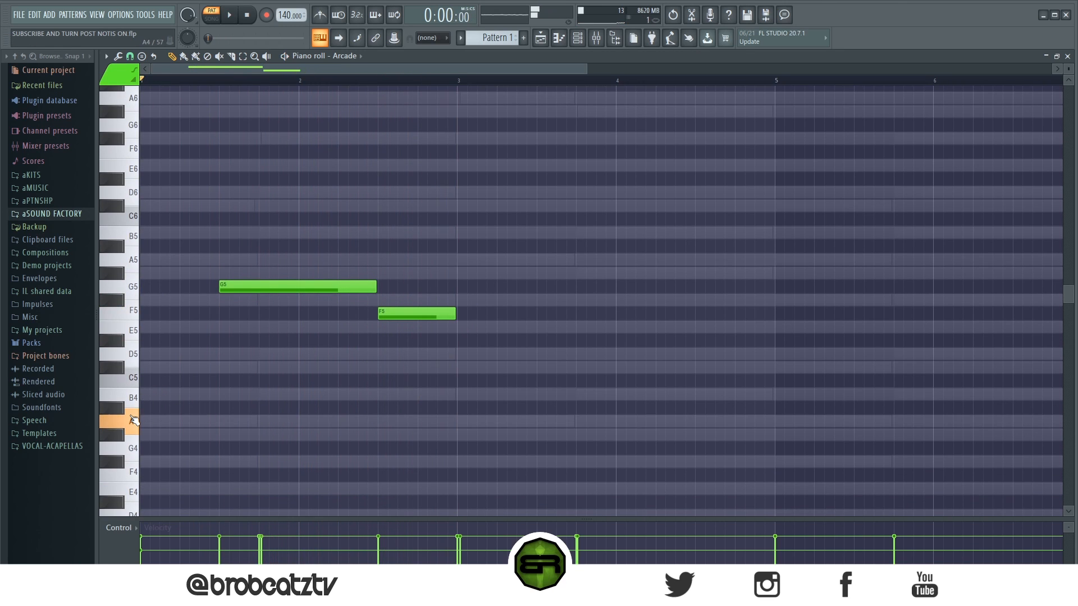
pyautogui.click(135, 399)
pyautogui.click(135, 377)
pyautogui.click(135, 355)
pyautogui.click(137, 397)
pyautogui.click(462, 395)
pyautogui.moveTo(535, 395); pyautogui.dragTo(485, 408)
pyautogui.press('space')
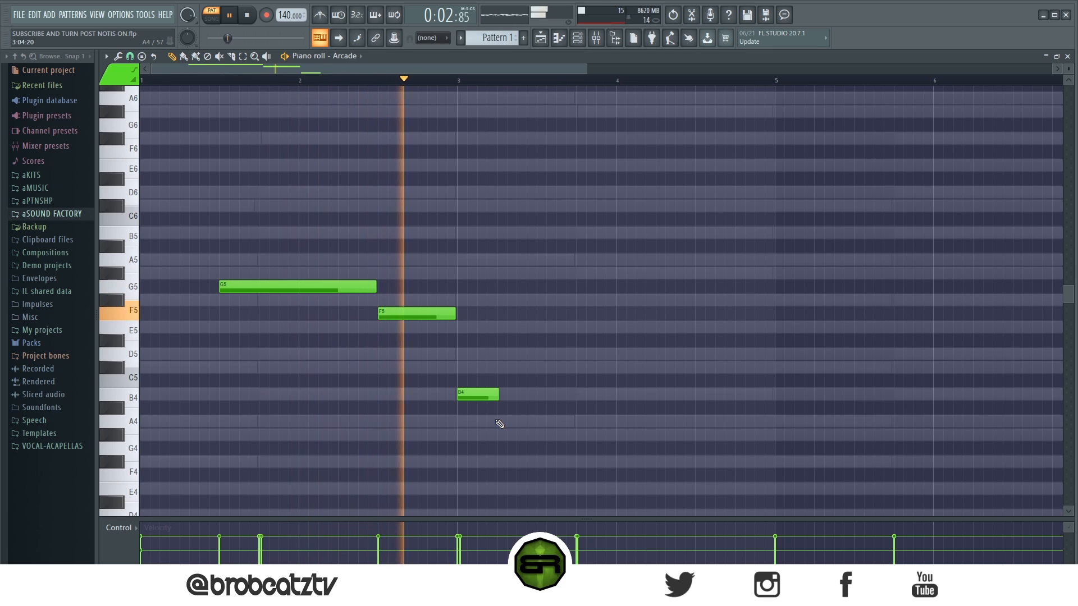
# Lengthen the bar 3 B4 note slightly and add a second B4 note from mid-bar 4 to bar 5
pyautogui.moveTo(498, 399); pyautogui.dragTo(513, 400)
pyautogui.click(699, 395)
pyautogui.moveTo(750, 400); pyautogui.dragTo(769, 400)
# Copy the whole four-note Arcade phrase into bars 5 to 8, clear the selection and stop playback
pyautogui.hotkey('ctrl', 'a')
pyautogui.moveTo(294, 287); pyautogui.dragTo(917, 320)
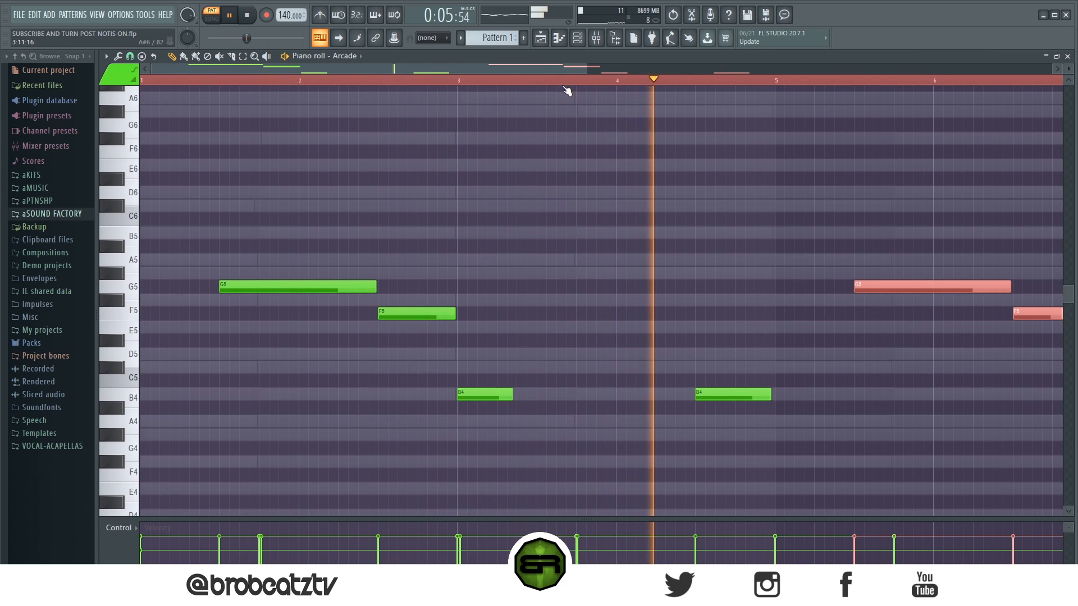
pyautogui.scroll(-3, 567, 89)
pyautogui.hotkey('ctrl', 'd')
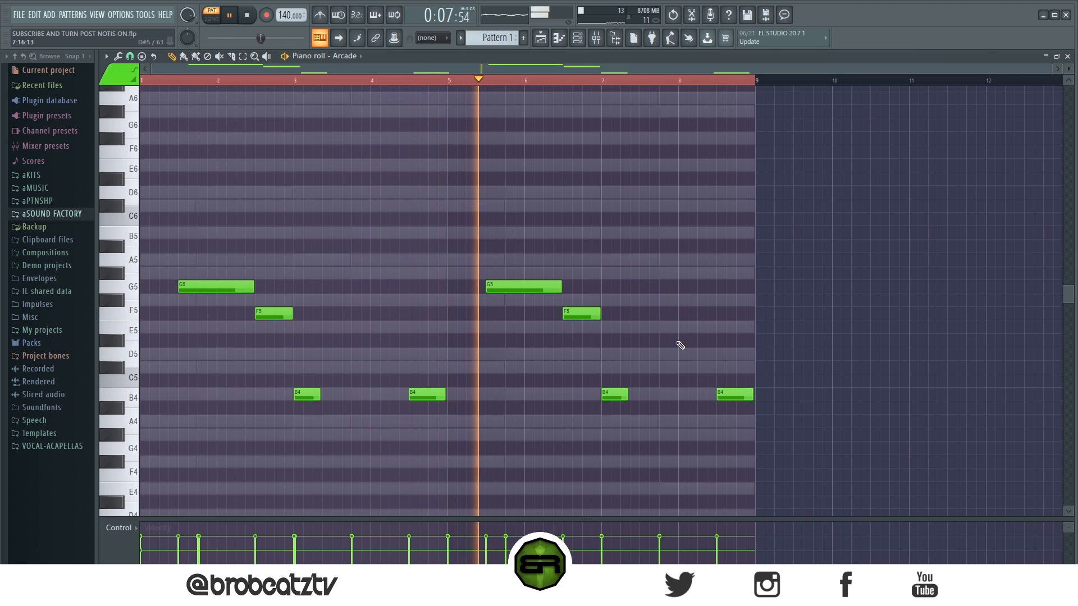
pyautogui.press('space')
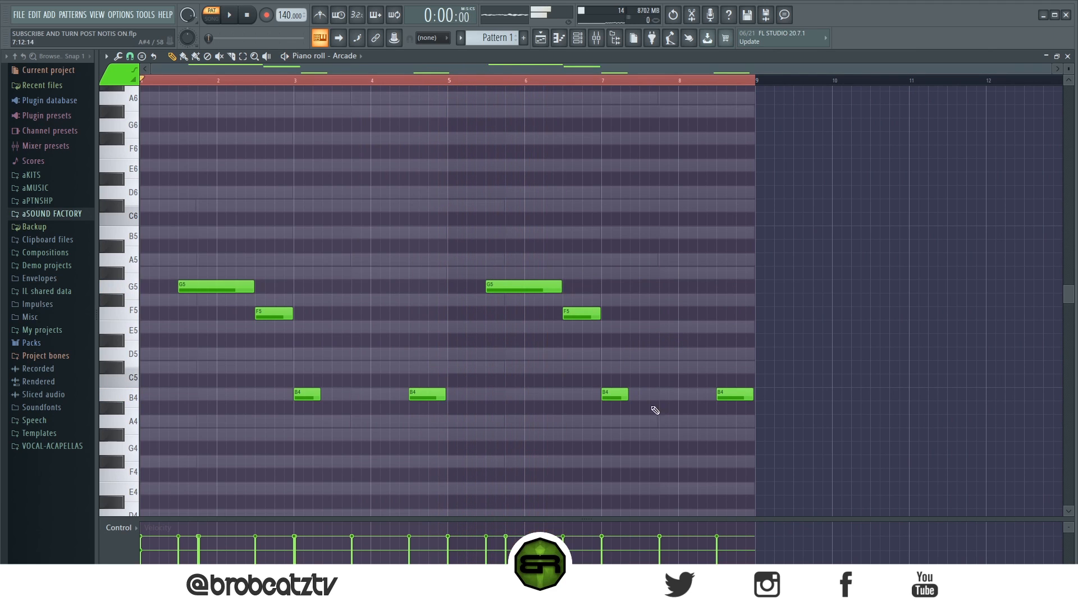
# Open the Keyscape channel's notes in the piano roll
pyautogui.click(542, 40)
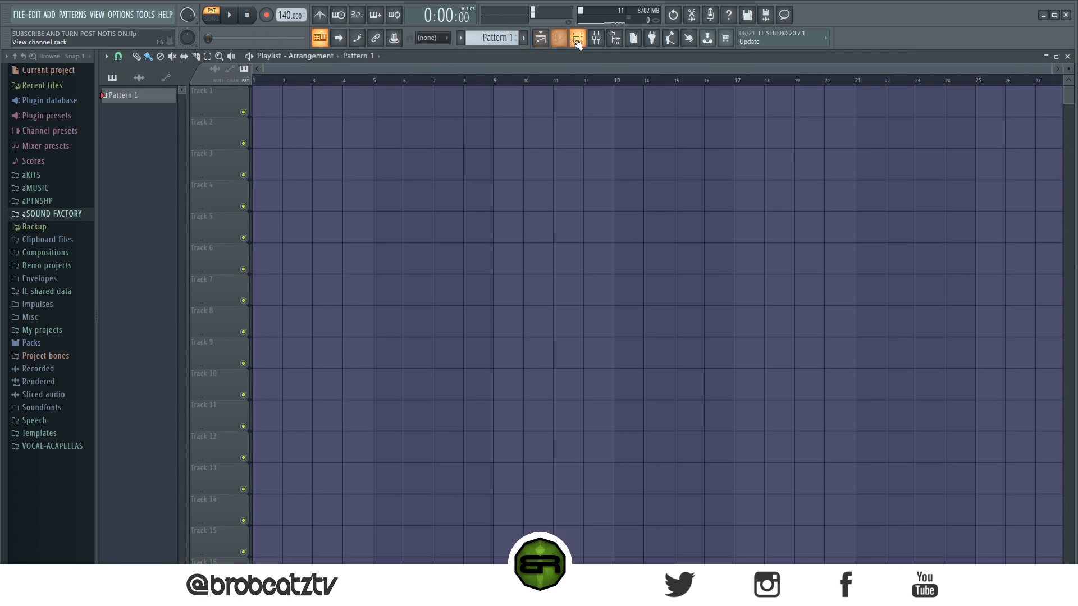
pyautogui.click(578, 41)
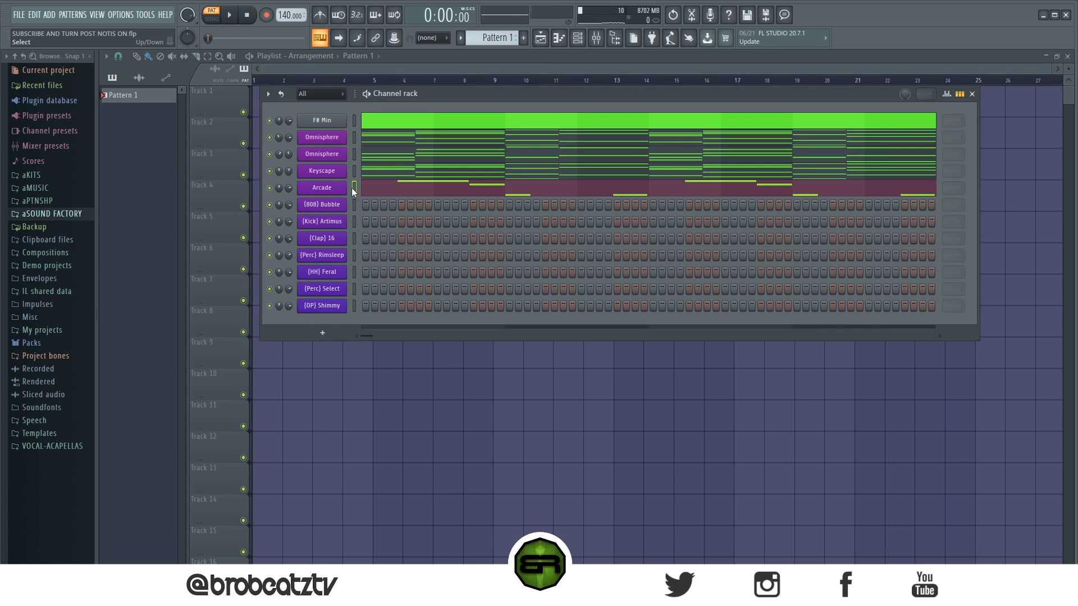
pyautogui.click(385, 173)
pyautogui.scroll(5, 446, 82)
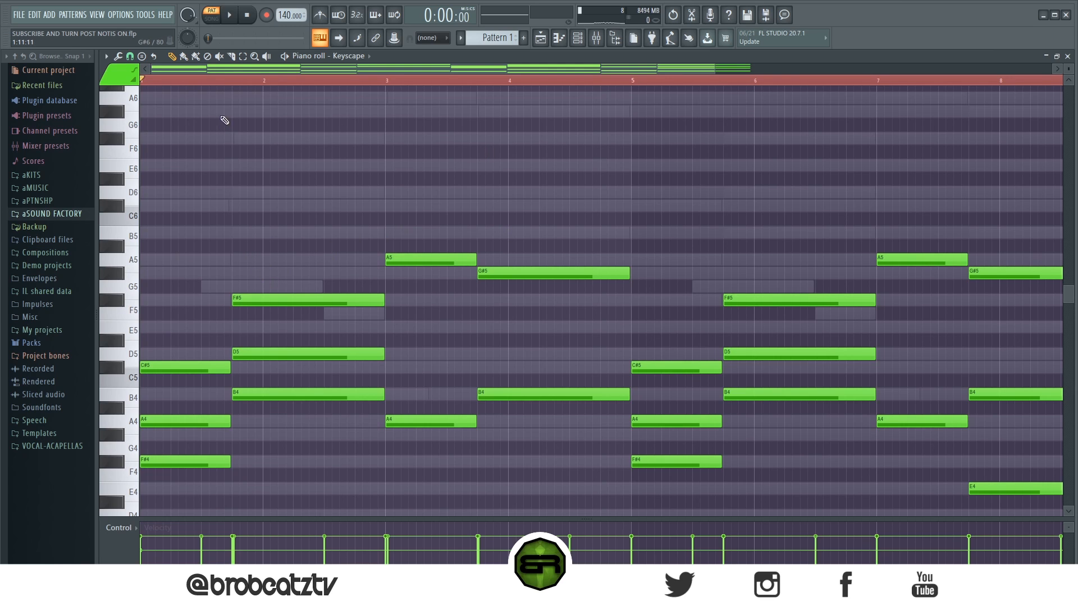
pyautogui.scroll(2, 233, 82)
pyautogui.moveTo(340, 70); pyautogui.dragTo(176, 97)
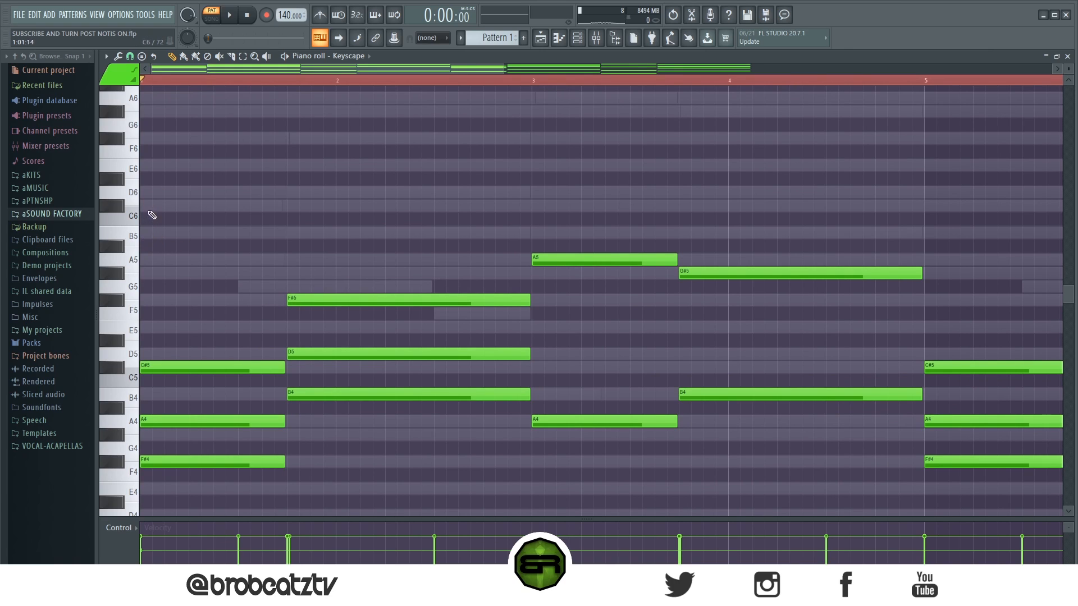
# Draw a run of short notes above Keyscape's first chord: D6, C#6, B5, C#6, A5, G#5 and F#5
pyautogui.click(147, 192)
pyautogui.moveTo(240, 197); pyautogui.dragTo(155, 198)
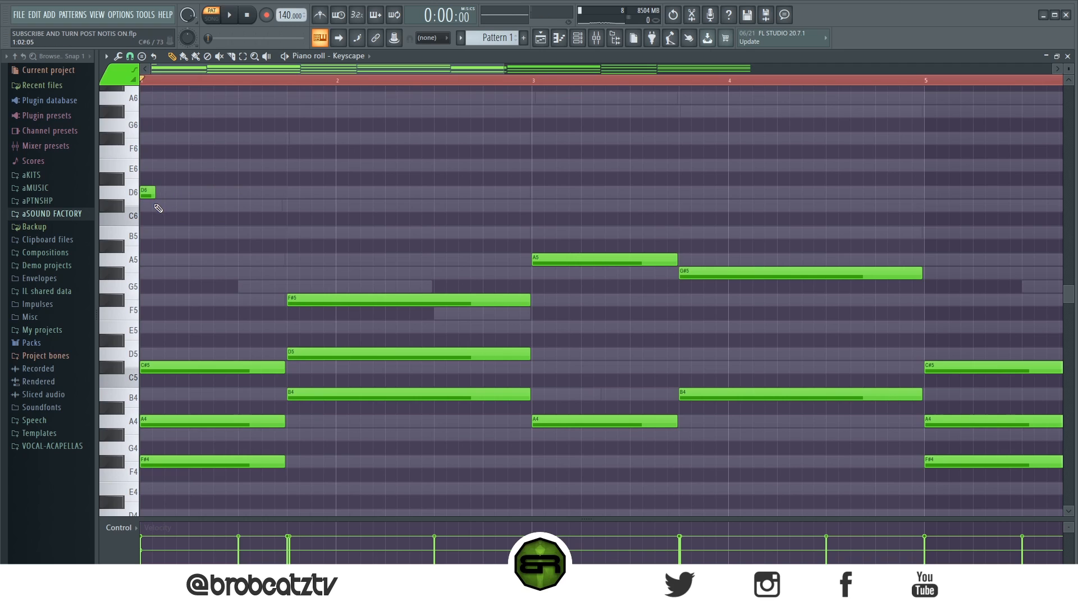
pyautogui.click(160, 206)
pyautogui.click(173, 232)
pyautogui.click(197, 206)
pyautogui.click(220, 259)
pyautogui.click(220, 273)
pyautogui.moveTo(221, 275); pyautogui.dragTo(270, 301)
pyautogui.click(242, 301)
# Continue the Keyscape run over the second chord with short notes from F#6 down to A5, and play it back
pyautogui.click(289, 196)
pyautogui.moveTo(319, 194); pyautogui.dragTo(292, 191)
pyautogui.click(290, 139)
pyautogui.rightClick(291, 193)
pyautogui.click(302, 165)
pyautogui.click(314, 192)
pyautogui.click(339, 206)
pyautogui.click(364, 232)
pyautogui.click(388, 232)
pyautogui.click(412, 205)
pyautogui.click(437, 232)
pyautogui.click(462, 259)
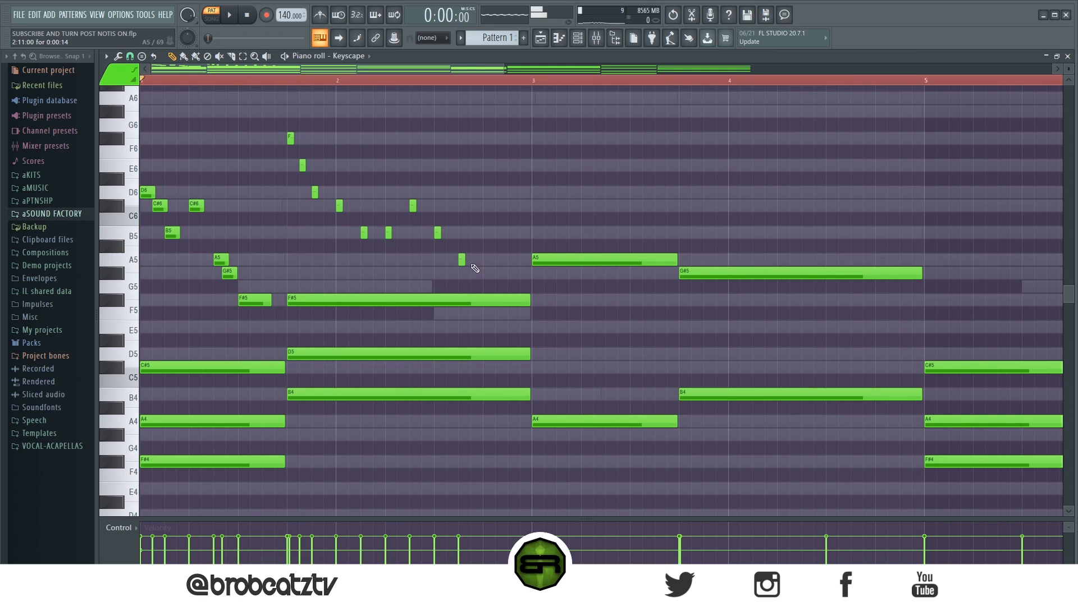
pyautogui.press('space')
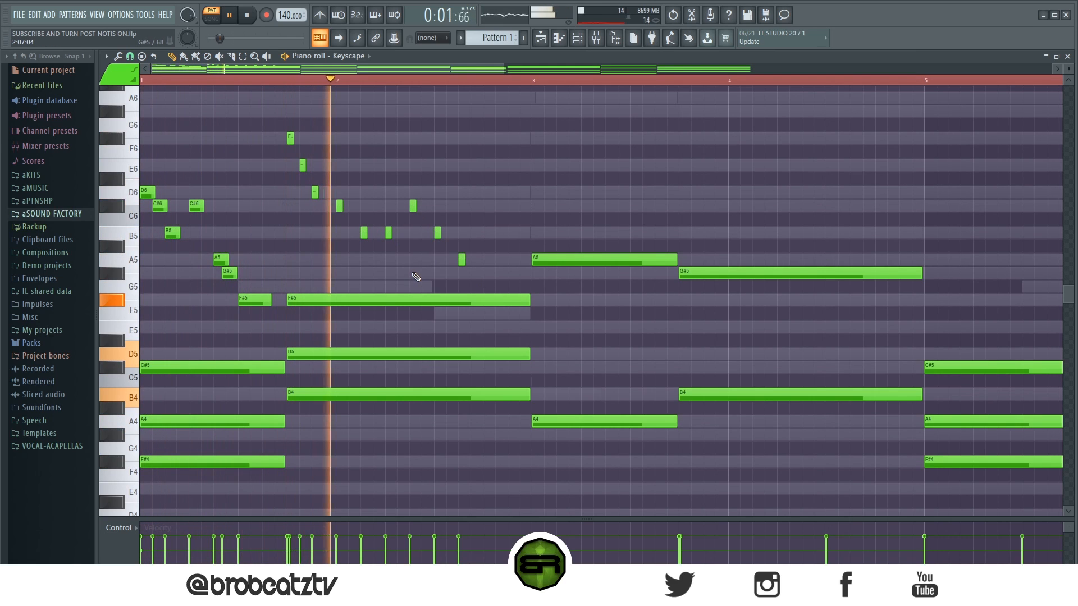
pyautogui.press('space')
# Delete the short run above Keyscape's second chord, keeping the first chord's run, and clear the selection
pyautogui.click(498, 273)
pyautogui.moveTo(511, 280); pyautogui.dragTo(236, 107)
pyautogui.press('Delete')
pyautogui.moveTo(284, 152); pyautogui.dragTo(188, 244)
pyautogui.scroll(-2, 274, 90)
pyautogui.scroll(3, 275, 90)
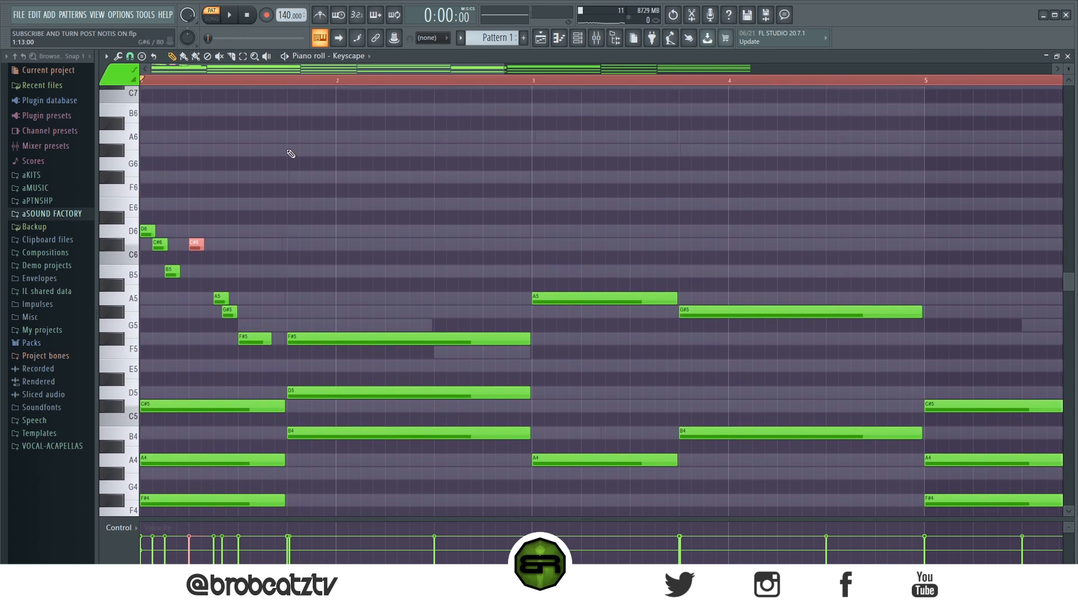
pyautogui.scroll(-1, 292, 152)
pyautogui.keyDown('ctrl'); pyautogui.click(342, 216); pyautogui.keyUp('ctrl')
pyautogui.scroll(-4, 342, 83)
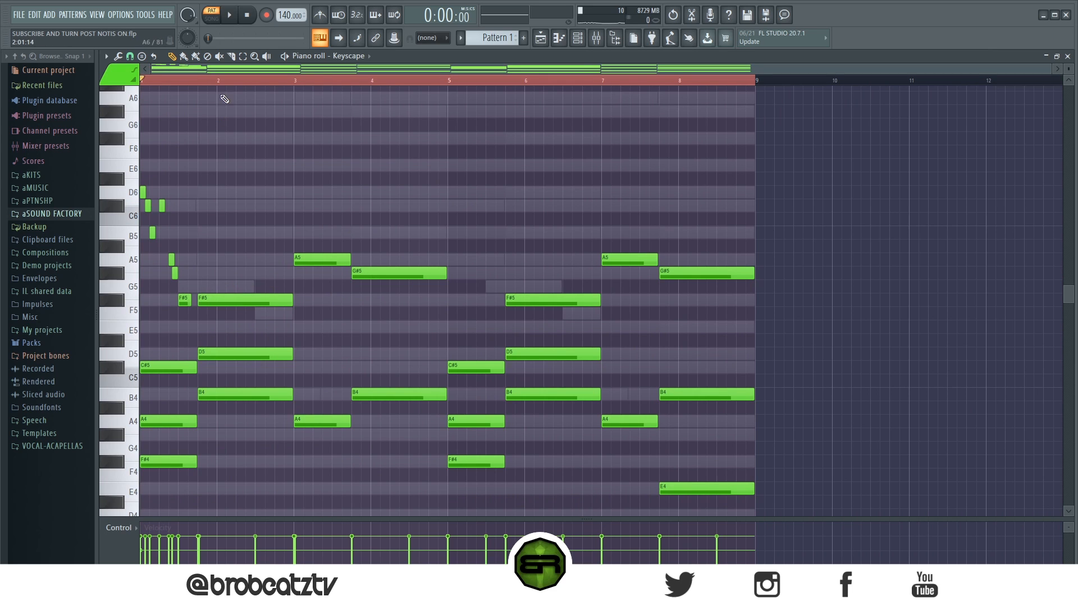
# Try deleting the short run above Keyscape's first chord, and undo the deletion
pyautogui.scroll(4, 227, 84)
pyautogui.moveTo(211, 306); pyautogui.dragTo(142, 134)
pyautogui.press('Delete')
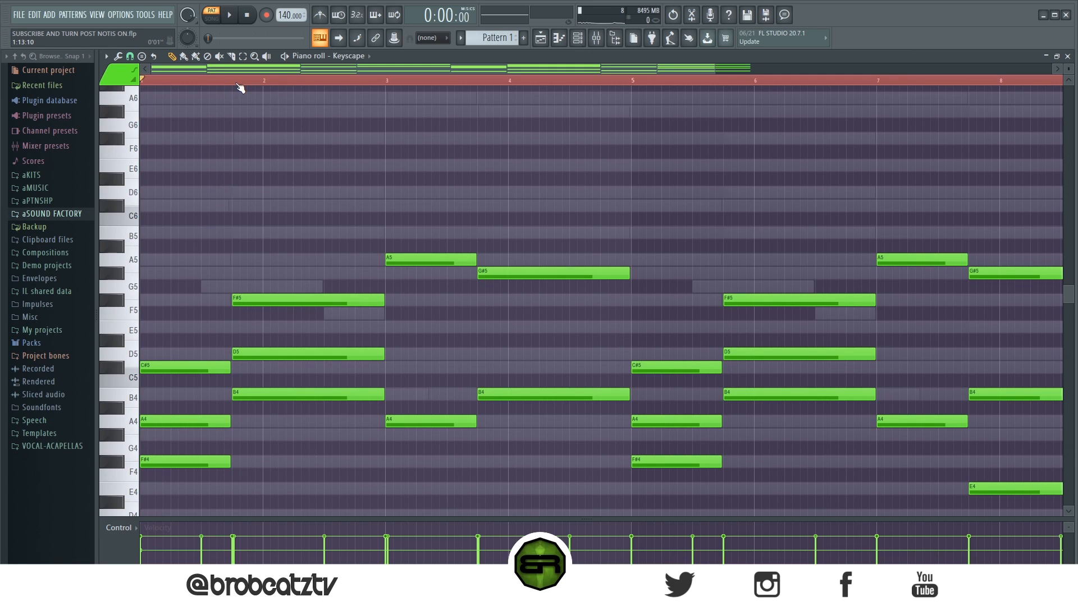
pyautogui.hotkey('ctrl', 'z')
# Stretch the restored Keyscape run to end at bar 3 and play it back
pyautogui.moveTo(234, 255); pyautogui.dragTo(409, 255)
pyautogui.keyDown('ctrl'); pyautogui.click(477, 320); pyautogui.keyUp('ctrl')
pyautogui.press('space')
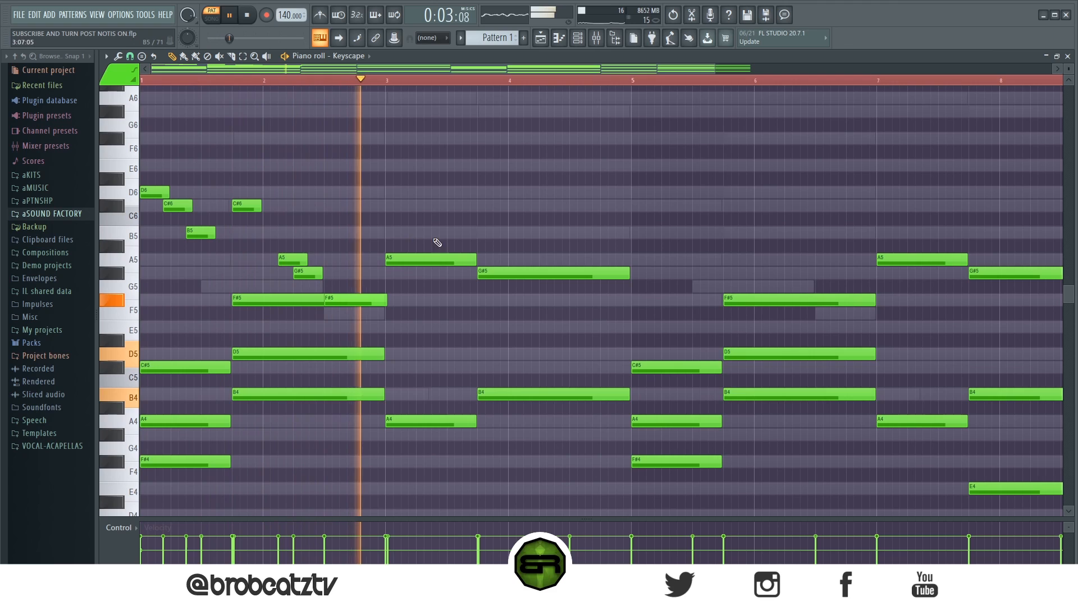
pyautogui.press('space')
# Delete every note of the stretched run one by one, leaving only Keyscape's chord notes
pyautogui.rightClick(372, 297)
pyautogui.rightClick(307, 272)
pyautogui.rightClick(293, 260)
pyautogui.rightClick(247, 205)
pyautogui.rightClick(201, 233)
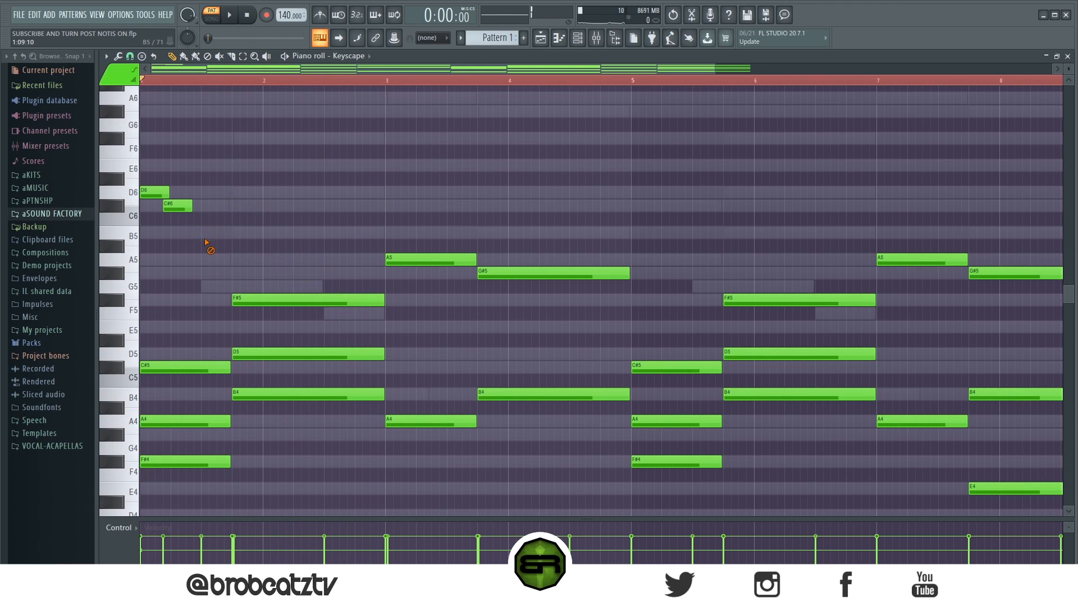
pyautogui.rightClick(179, 205)
pyautogui.rightClick(158, 192)
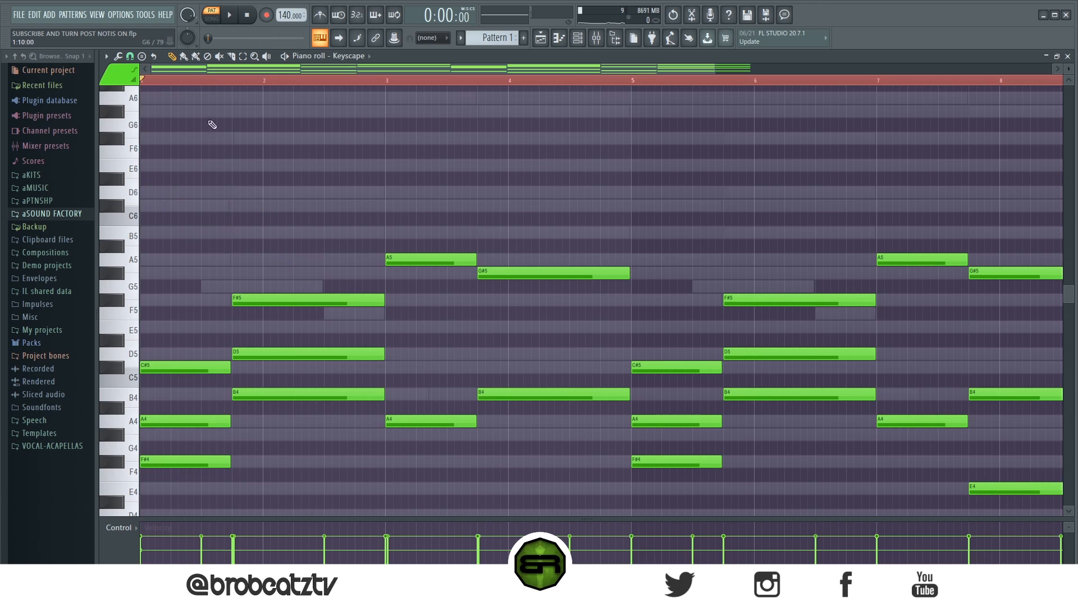
pyautogui.scroll(2, 222, 83)
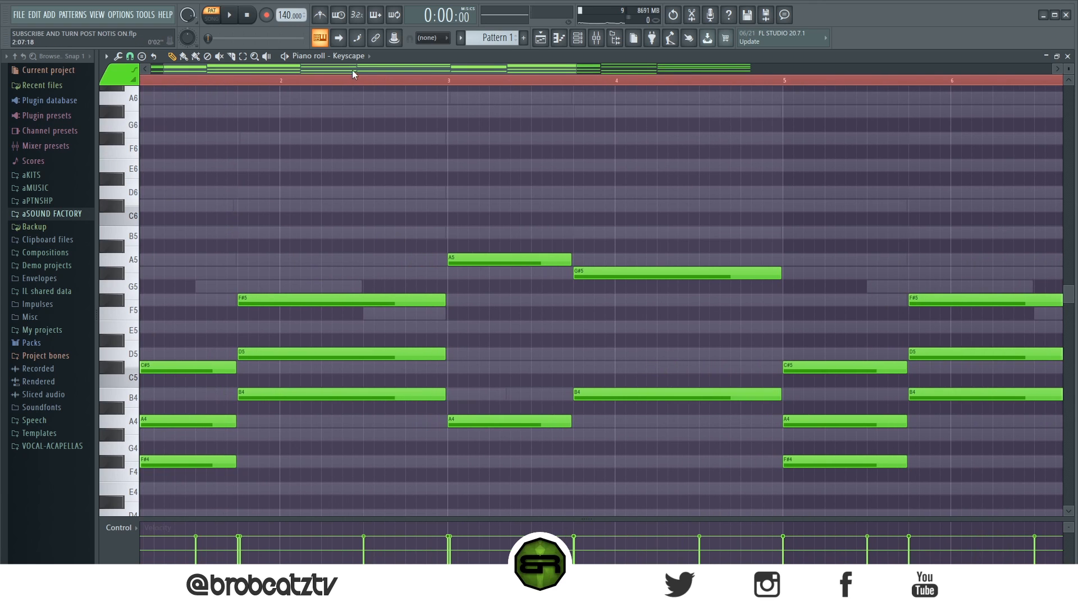
pyautogui.moveTo(352, 70); pyautogui.dragTo(292, 71)
pyautogui.click(143, 192)
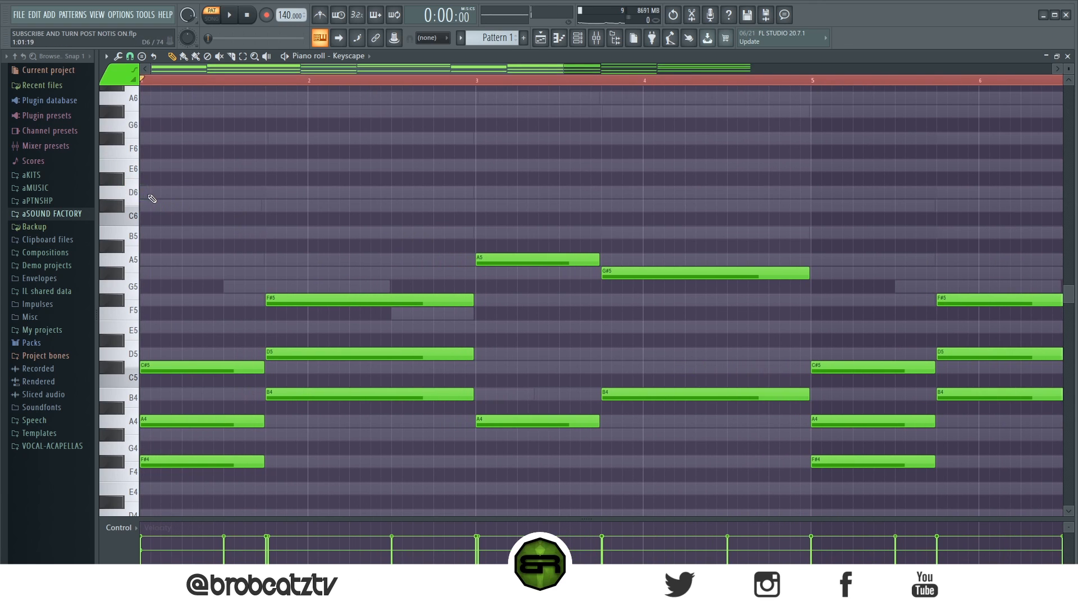
pyautogui.click(148, 168)
pyautogui.rightClick(149, 166)
pyautogui.rightClick(143, 192)
# Start a high melody above Keyscape's first chord with a very short G#6, a longer A6 and another G#6
pyautogui.scroll(2, 146, 269)
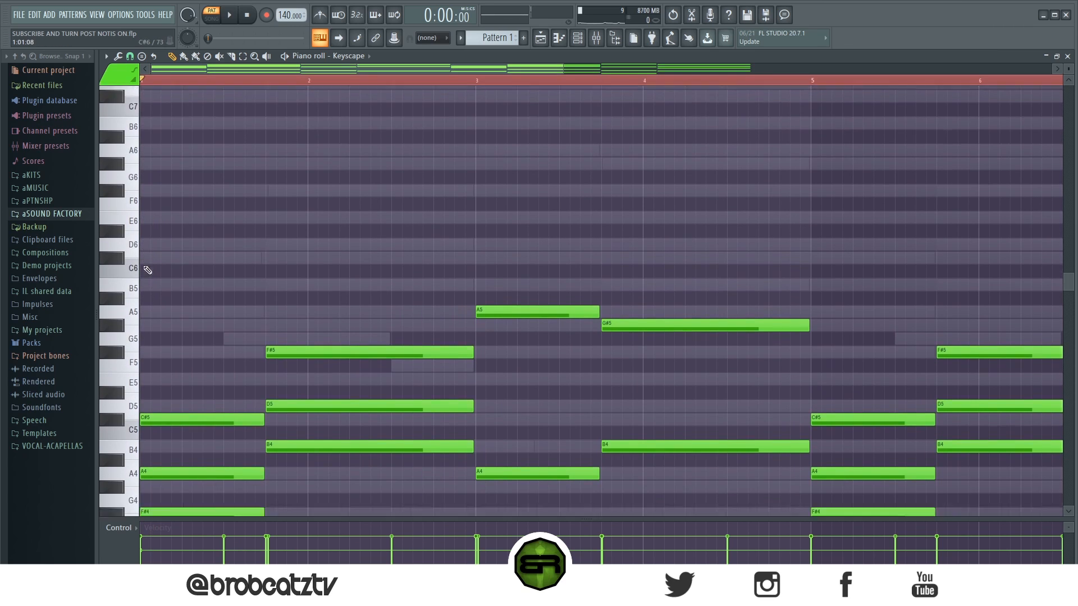
pyautogui.click(143, 193)
pyautogui.click(144, 179)
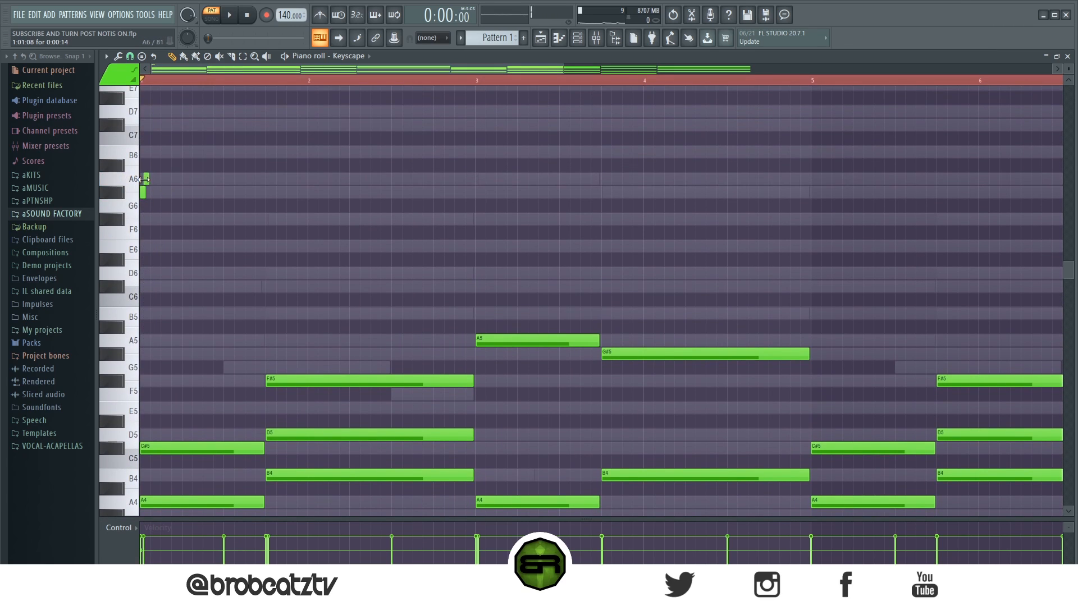
pyautogui.moveTo(147, 180); pyautogui.dragTo(195, 183)
pyautogui.moveTo(224, 144); pyautogui.dragTo(142, 225)
pyautogui.moveTo(290, 355); pyautogui.dragTo(416, 505)
pyautogui.click(311, 347)
pyautogui.click(192, 192)
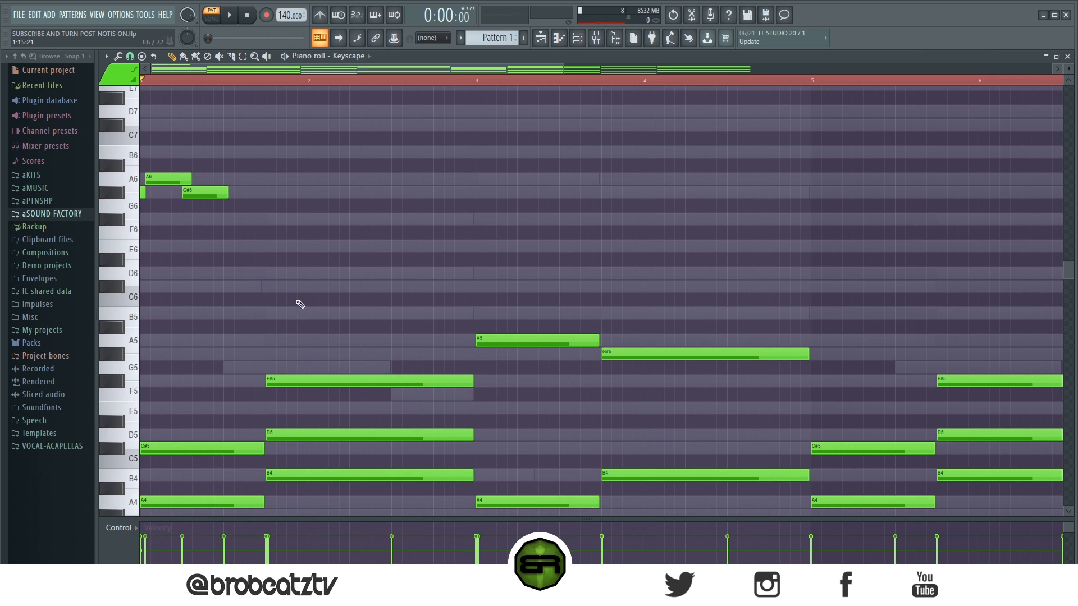
pyautogui.click(211, 219)
pyautogui.click(234, 274)
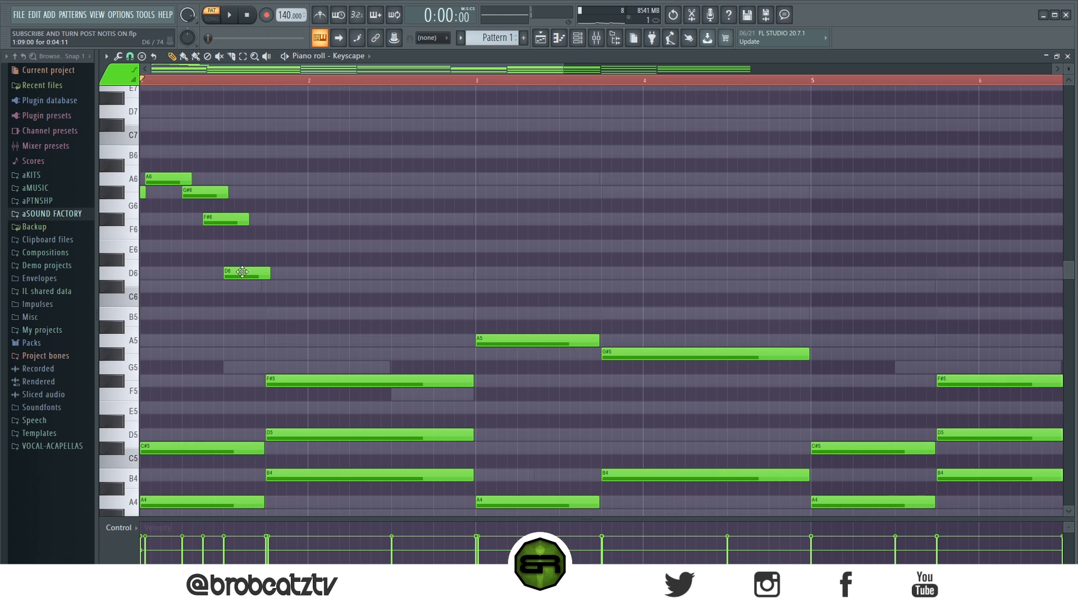
pyautogui.moveTo(242, 272); pyautogui.dragTo(242, 260)
pyautogui.rightClick(242, 260)
pyautogui.rightClick(233, 220)
pyautogui.moveTo(263, 150); pyautogui.dragTo(9, 241)
pyautogui.keyDown('ctrl'); pyautogui.click(236, 270); pyautogui.keyUp('ctrl')
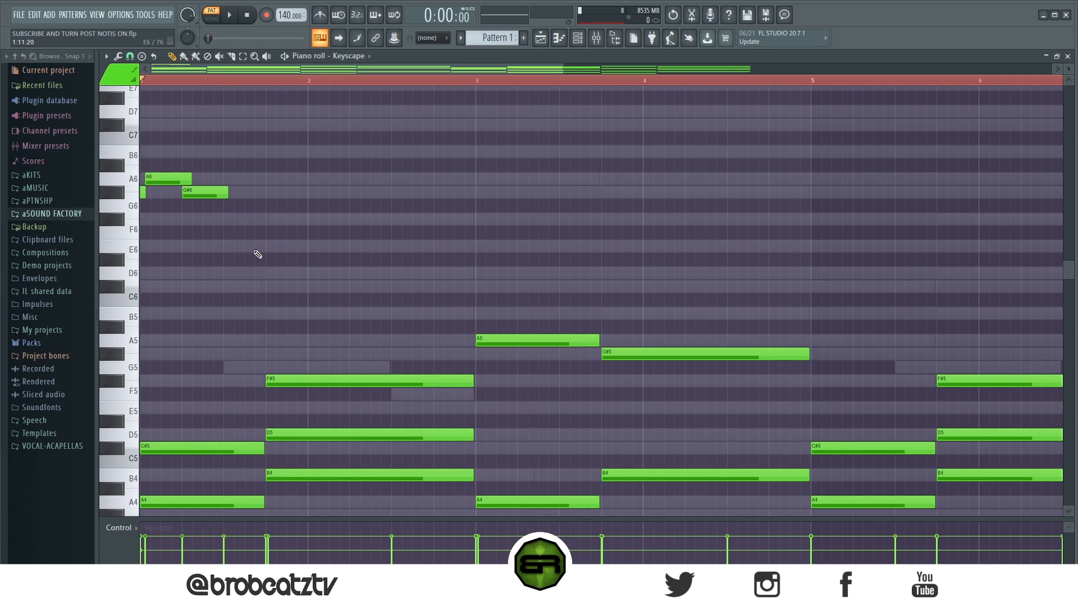
pyautogui.moveTo(280, 358); pyautogui.dragTo(527, 476)
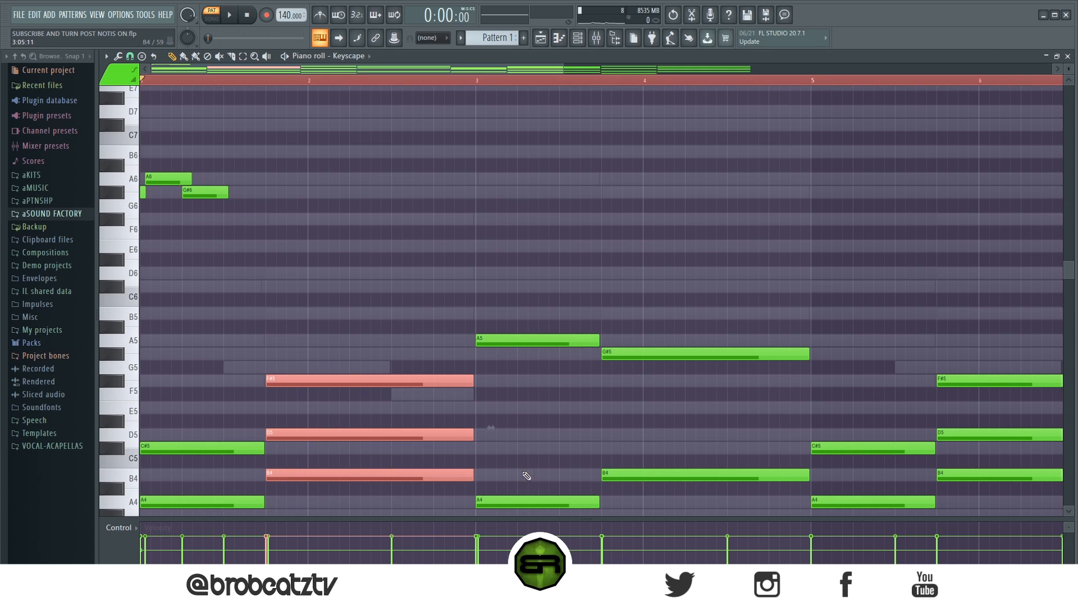
pyautogui.scroll(-3, 477, 393)
pyautogui.scroll(2, 381, 365)
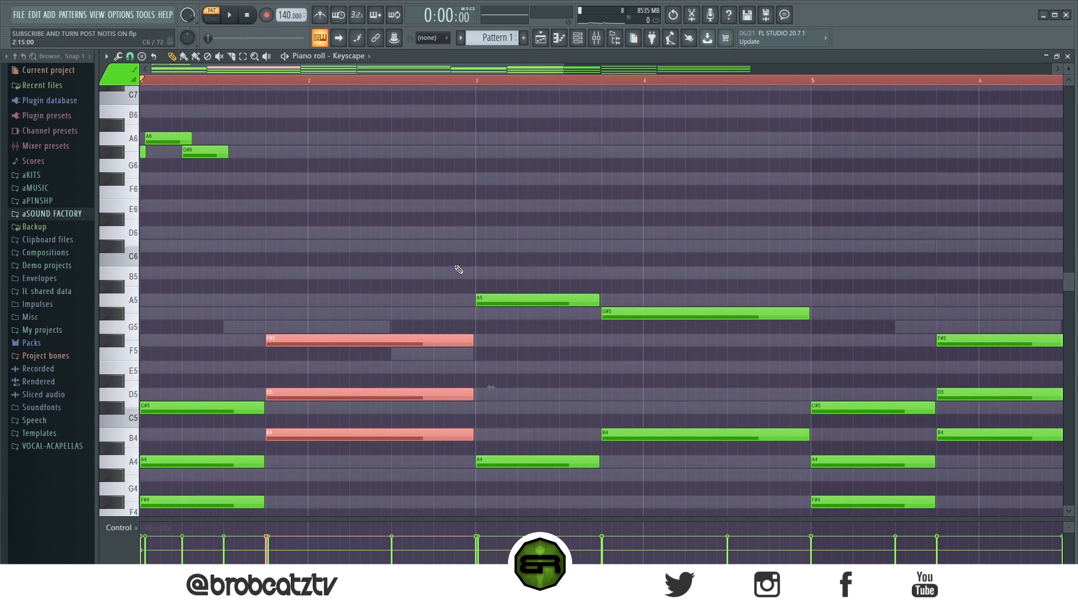
pyautogui.moveTo(476, 80); pyautogui.dragTo(140, 80)
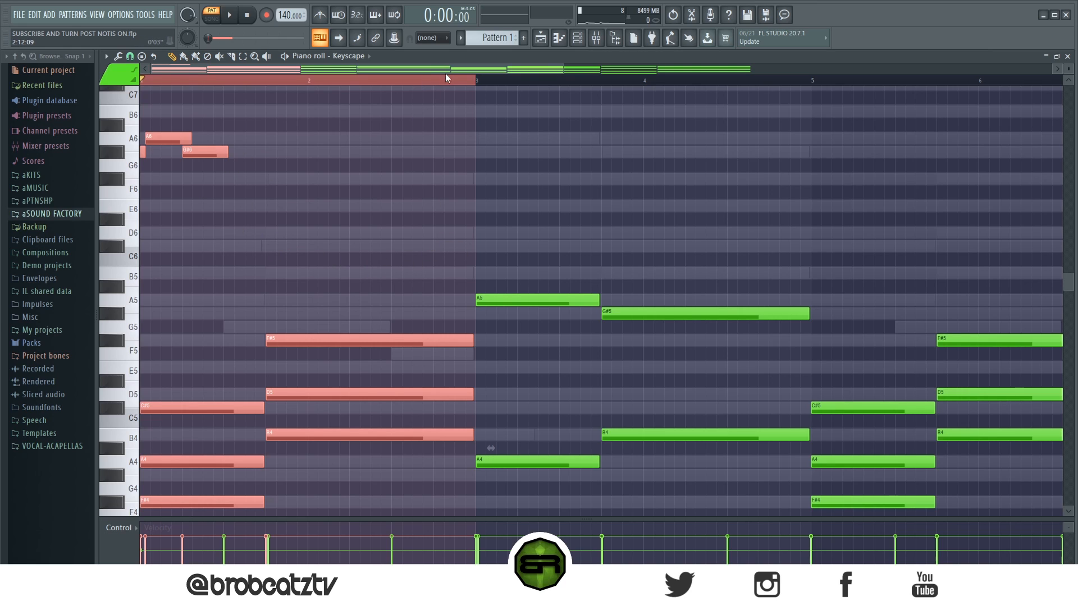
pyautogui.click(476, 80)
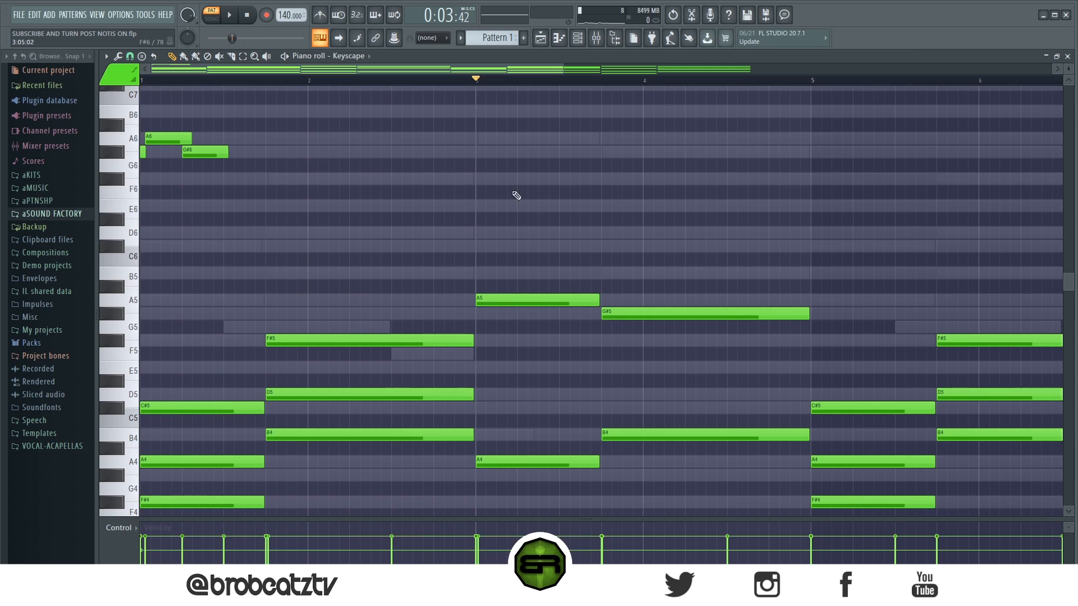
pyautogui.moveTo(438, 80)
pyautogui.mouseDown()
pyautogui.moveTo(539, 95)
pyautogui.moveTo(416, 97)
pyautogui.moveTo(433, 97)
pyautogui.mouseUp()
pyautogui.scroll(2, 334, 203)
pyautogui.scroll(-2, 331, 205)
pyautogui.moveTo(169, 83); pyautogui.dragTo(90, 82)
pyautogui.scroll(2, 327, 222)
pyautogui.moveTo(1068, 68); pyautogui.dragTo(1068, 82)
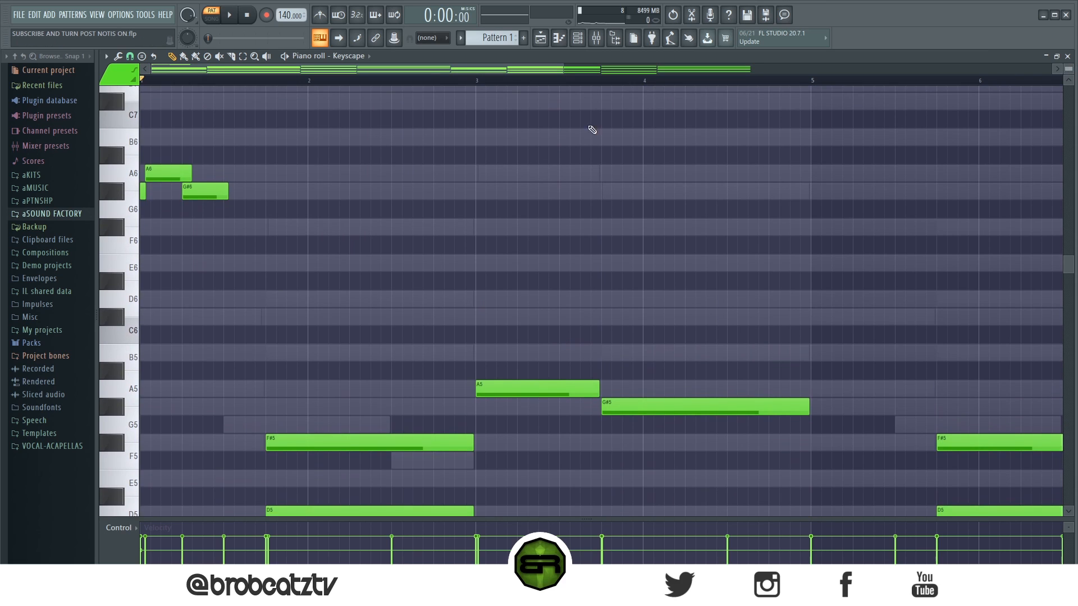
# Shift the second G#6 later, lengthen the A6 to meet it, and play the opening notes back
pyautogui.scroll(1, 483, 179)
pyautogui.press('space')
pyautogui.press('space')
pyautogui.press('space')
pyautogui.moveTo(222, 246); pyautogui.dragTo(204, 231)
pyautogui.press('space')
pyautogui.press('space')
pyautogui.press('space')
pyautogui.press('space')
pyautogui.press('space')
pyautogui.press('space')
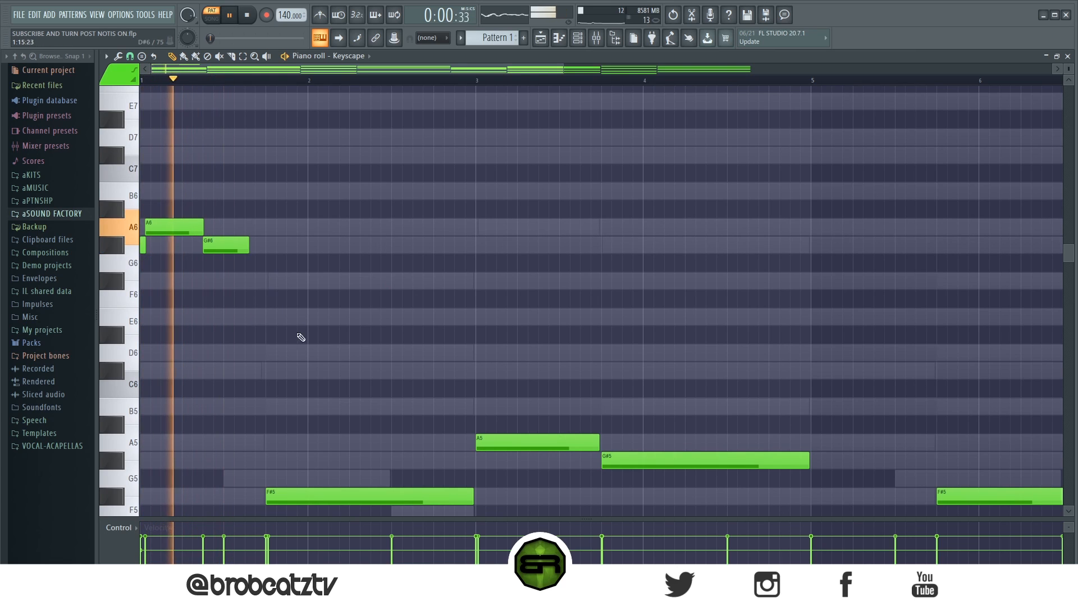
pyautogui.press('space')
# Add an E6 after the second G#6, trimming the G#6 to meet it and the E6 to end at the second chord
pyautogui.moveTo(257, 251)
pyautogui.mouseDown()
pyautogui.moveTo(225, 257)
pyautogui.moveTo(223, 328)
pyautogui.mouseUp()
pyautogui.moveTo(244, 248); pyautogui.dragTo(223, 247)
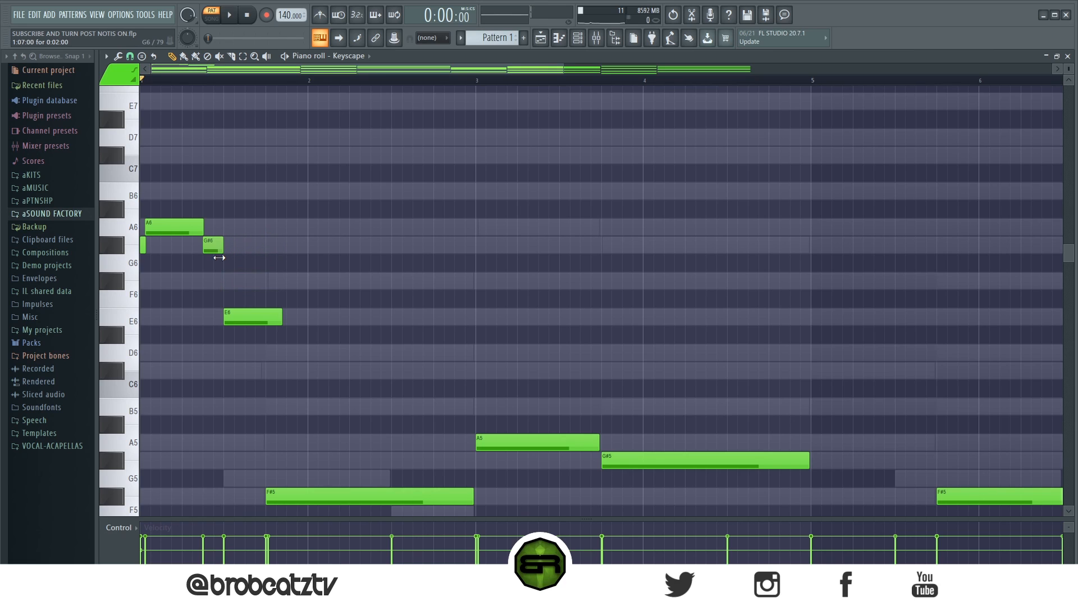
pyautogui.press('space')
pyautogui.press('space')
pyautogui.moveTo(282, 325); pyautogui.dragTo(264, 324)
pyautogui.scroll(-3, 308, 320)
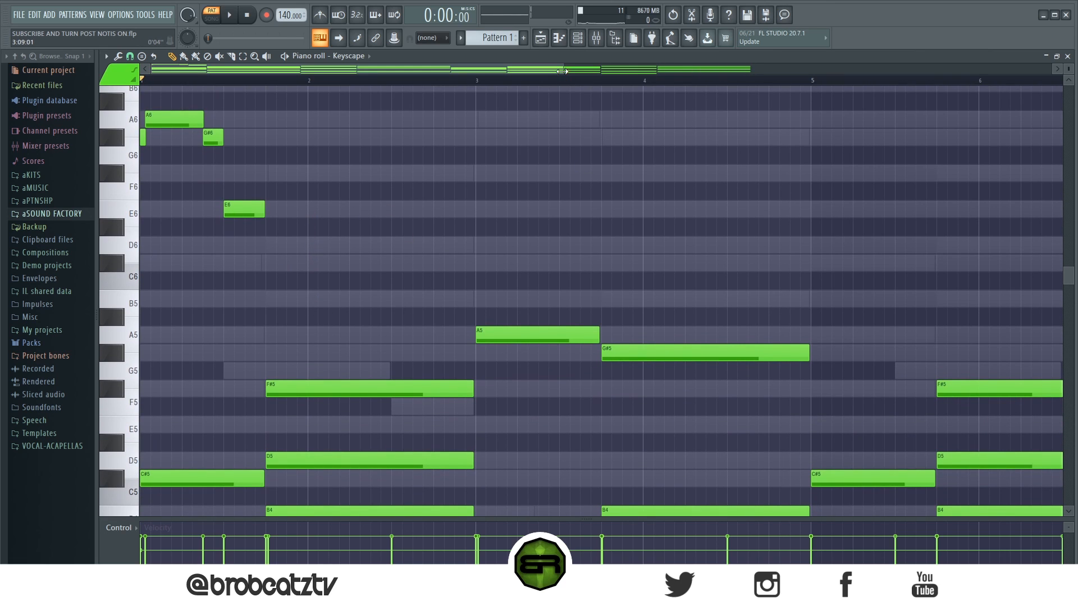
# Add a C#6 from the second chord's start to beat 2 of bar 2, followed by a shorter C#6
pyautogui.moveTo(562, 71); pyautogui.dragTo(483, 71)
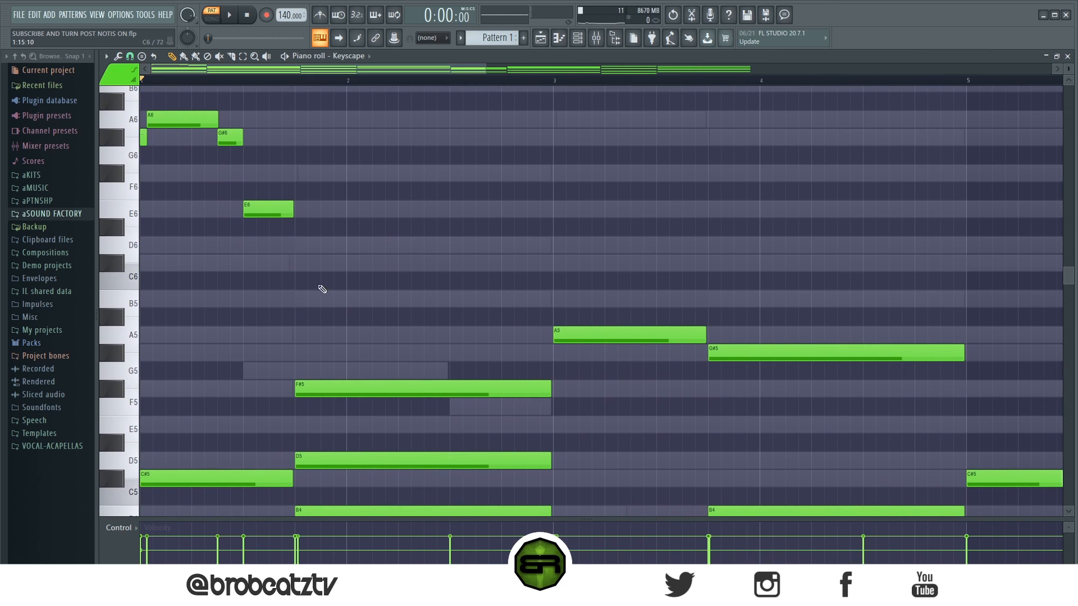
pyautogui.click(298, 264)
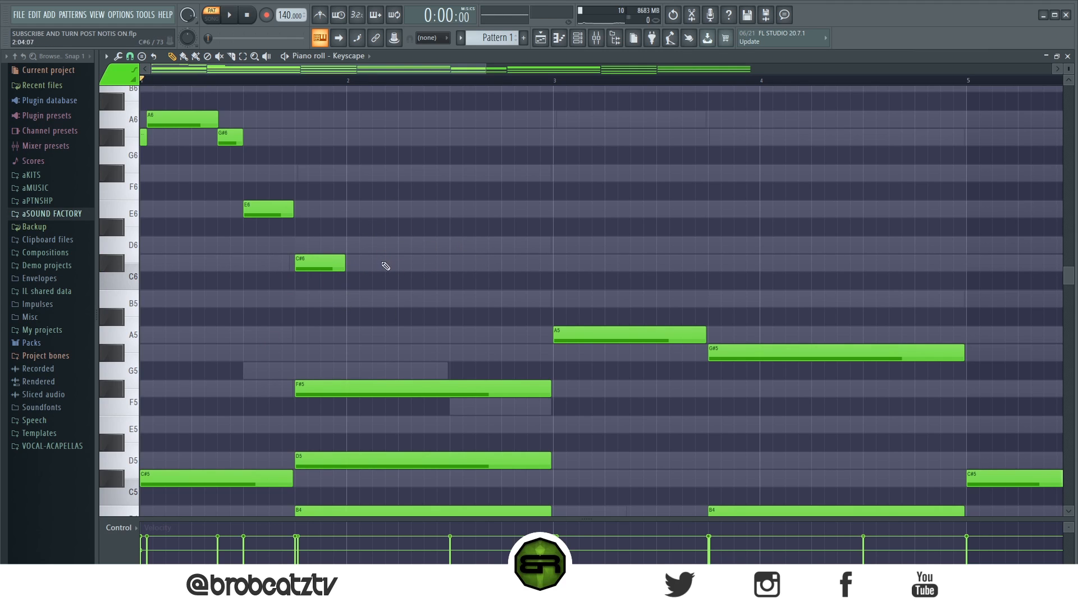
pyautogui.moveTo(345, 266); pyautogui.dragTo(548, 279)
pyautogui.press('space')
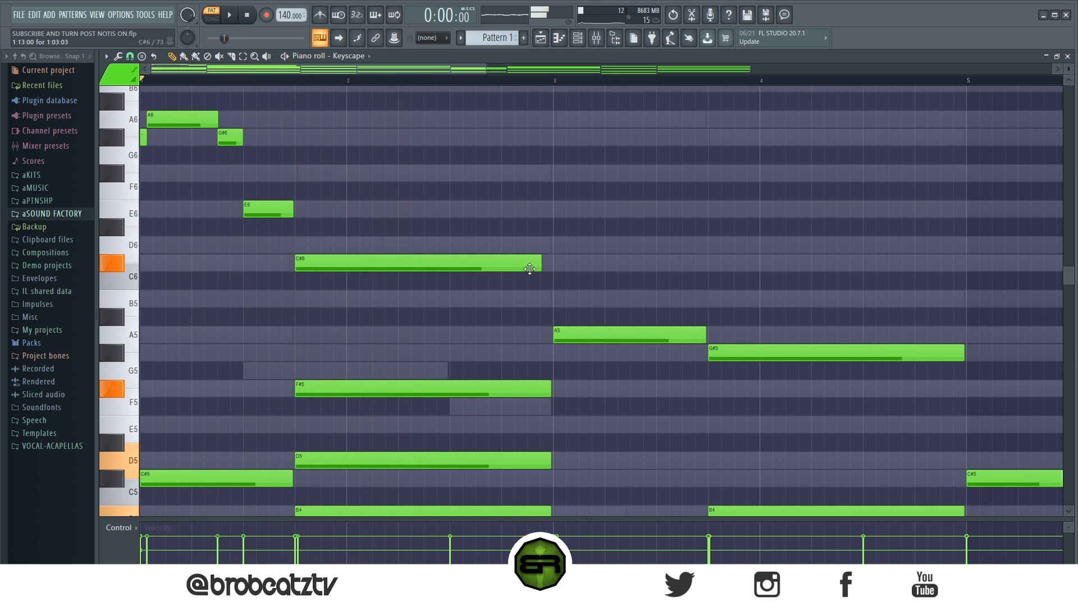
pyautogui.press('space')
pyautogui.moveTo(541, 264); pyautogui.dragTo(396, 290)
pyautogui.click(397, 264)
pyautogui.moveTo(481, 268); pyautogui.dragTo(421, 277)
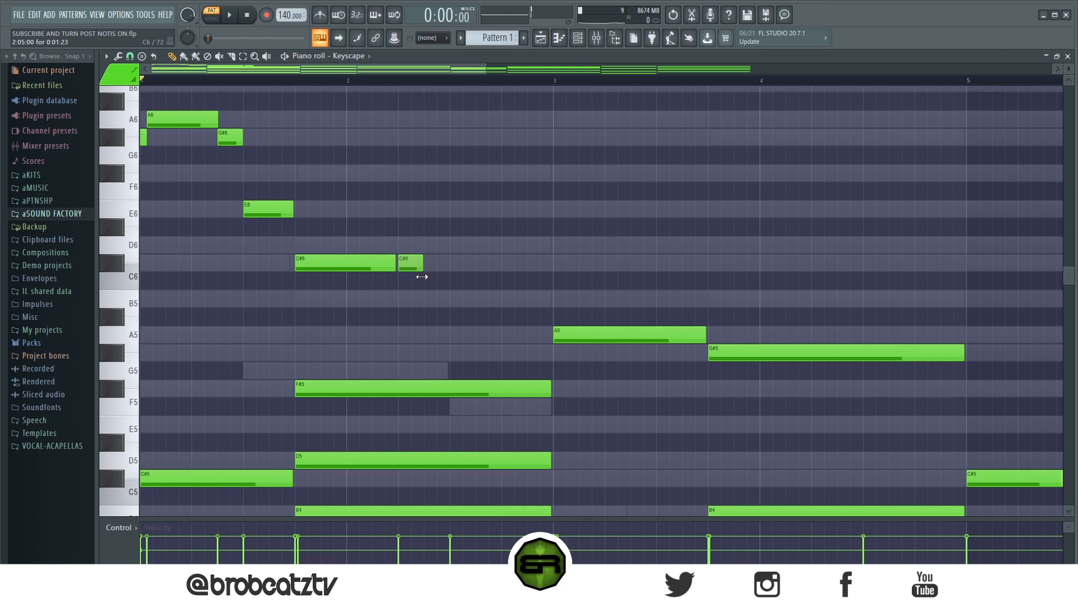
# Add a very short E6 after the second C#6, and another C#6 starting at the middle of bar 2
pyautogui.click(427, 209)
pyautogui.moveTo(449, 209); pyautogui.dragTo(434, 210)
pyautogui.click(452, 264)
pyautogui.moveTo(459, 264); pyautogui.dragTo(502, 265)
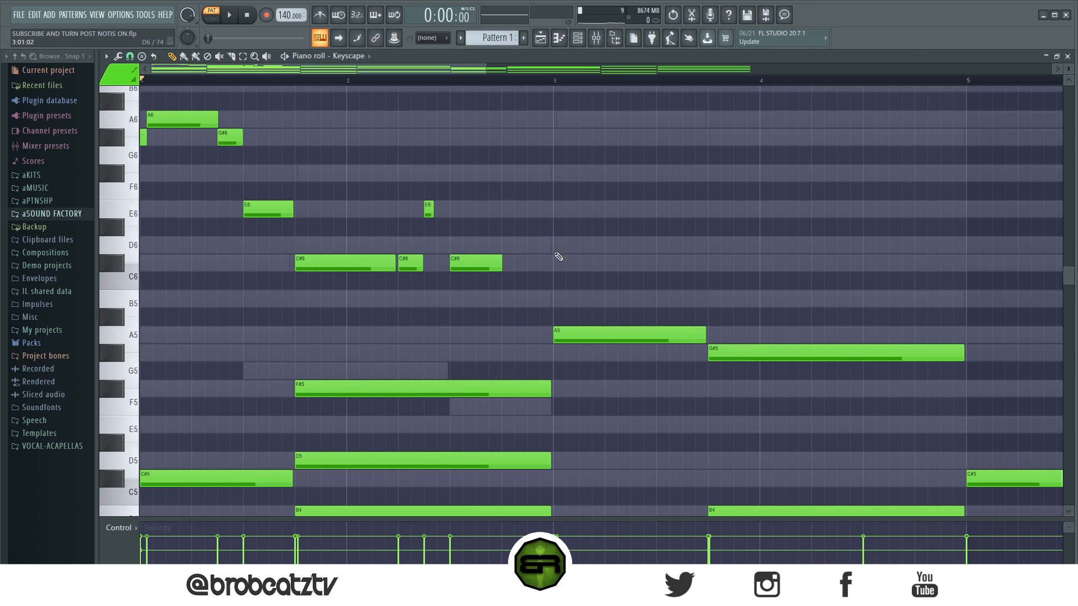
# Add a quick B5, C#6, B5 run leading to the end of bar 2 and play the melody back
pyautogui.scroll(3, 535, 266)
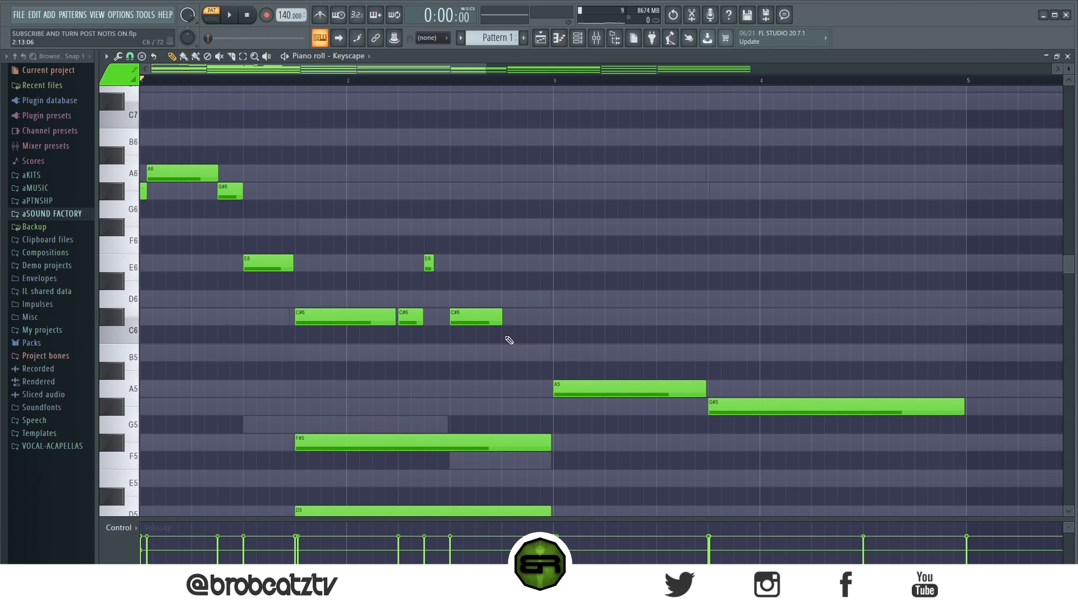
pyautogui.click(507, 339)
pyautogui.moveTo(526, 336); pyautogui.dragTo(525, 358)
pyautogui.click(521, 317)
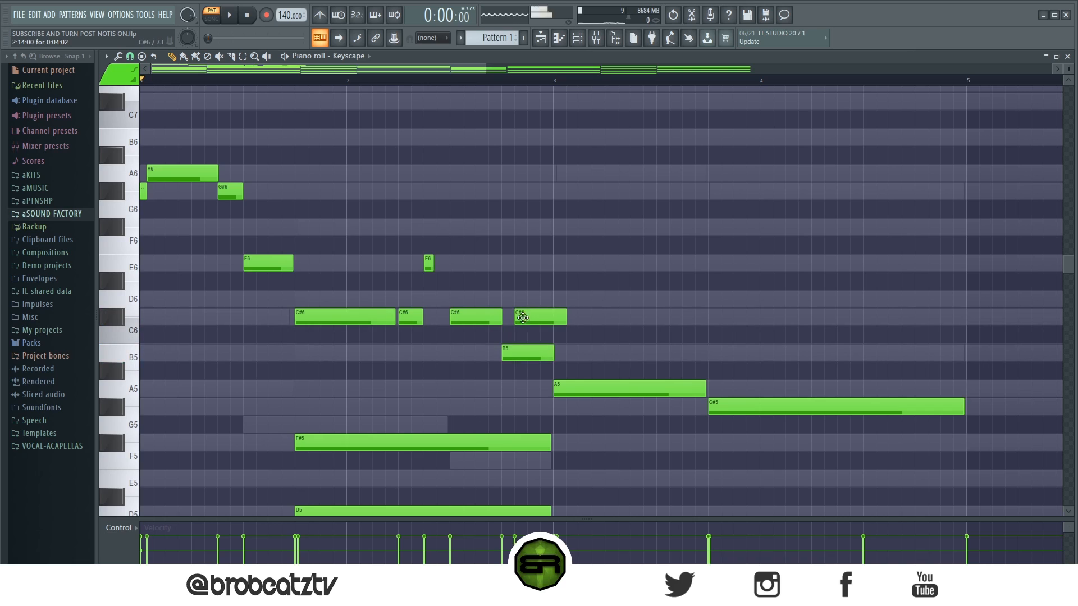
pyautogui.moveTo(568, 319); pyautogui.dragTo(528, 318)
pyautogui.rightClick(549, 355)
pyautogui.click(511, 355)
pyautogui.rightClick(559, 321)
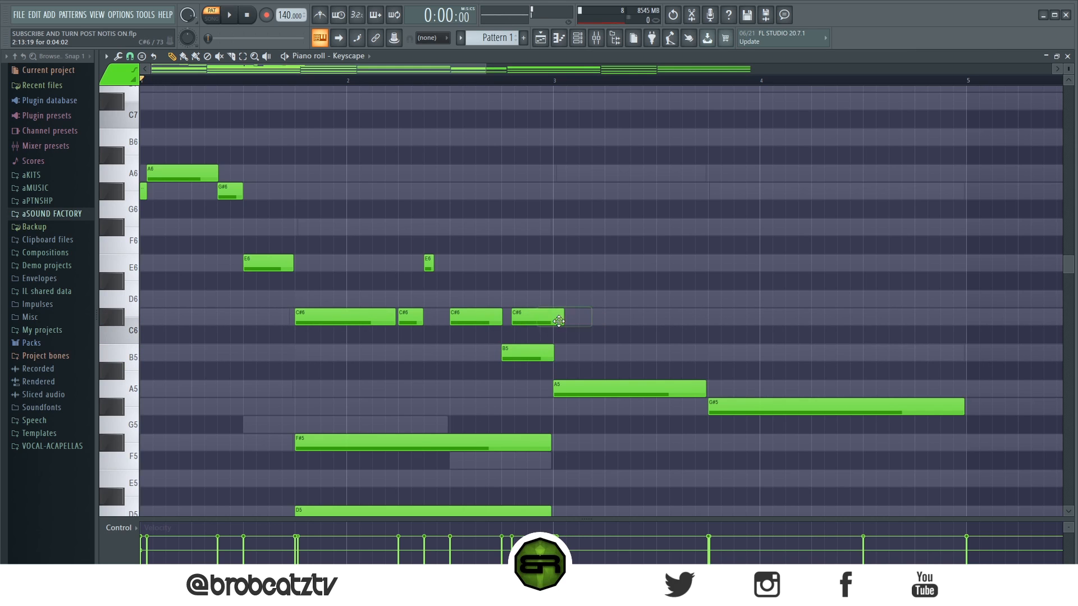
pyautogui.moveTo(563, 318); pyautogui.dragTo(531, 318)
pyautogui.moveTo(553, 354); pyautogui.dragTo(505, 356)
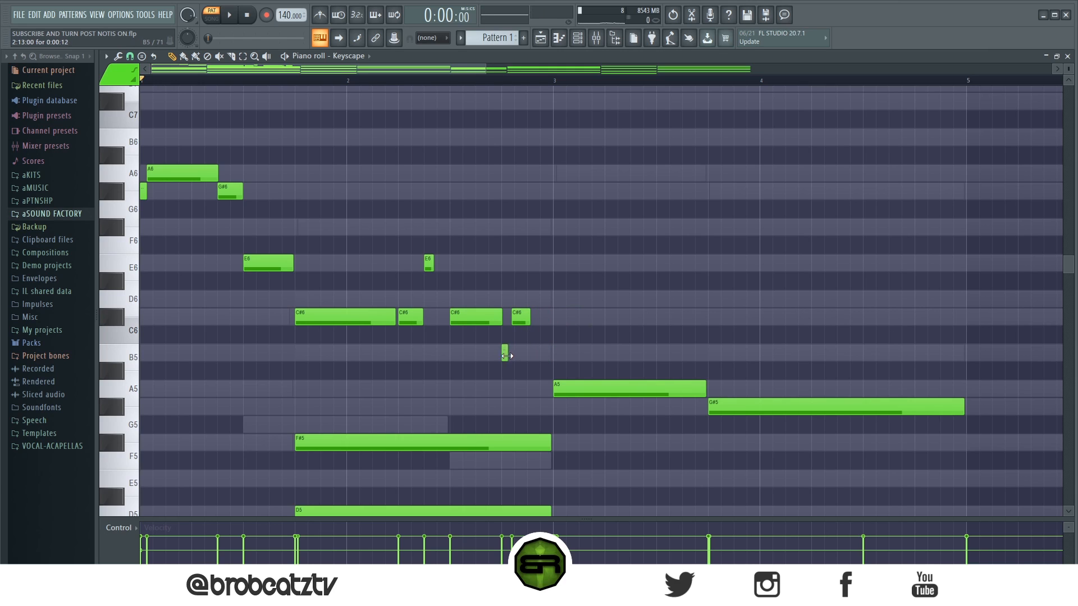
pyautogui.click(529, 355)
pyautogui.press('space')
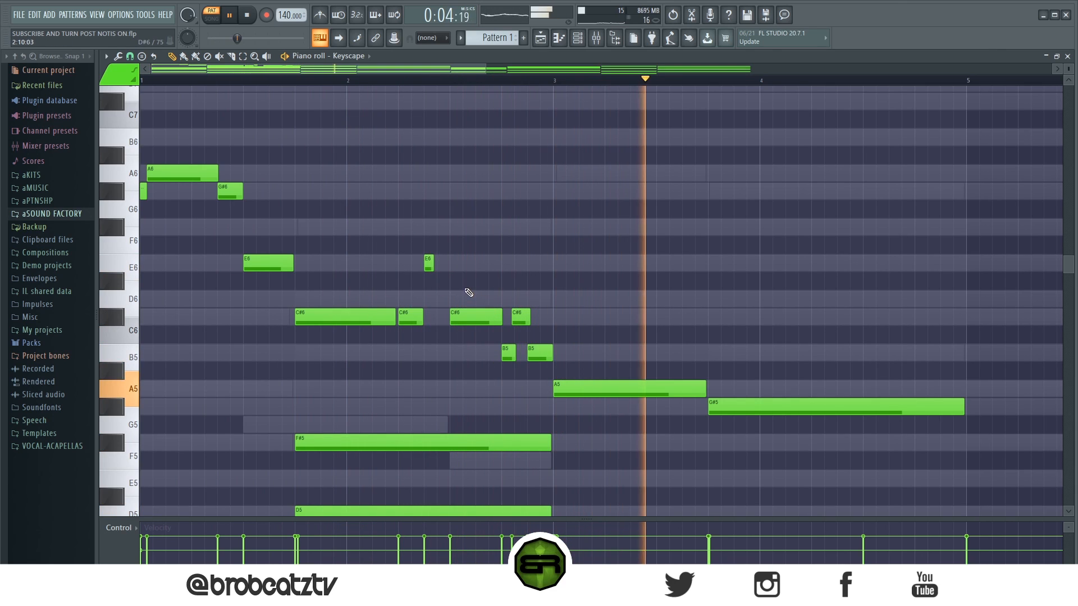
pyautogui.press('space')
# Duplicate the quick B5, C#6, B5 run one octave higher, clear the selection and start playback
pyautogui.moveTo(506, 316); pyautogui.dragTo(542, 351)
pyautogui.hotkey('ctrl', 'Up')
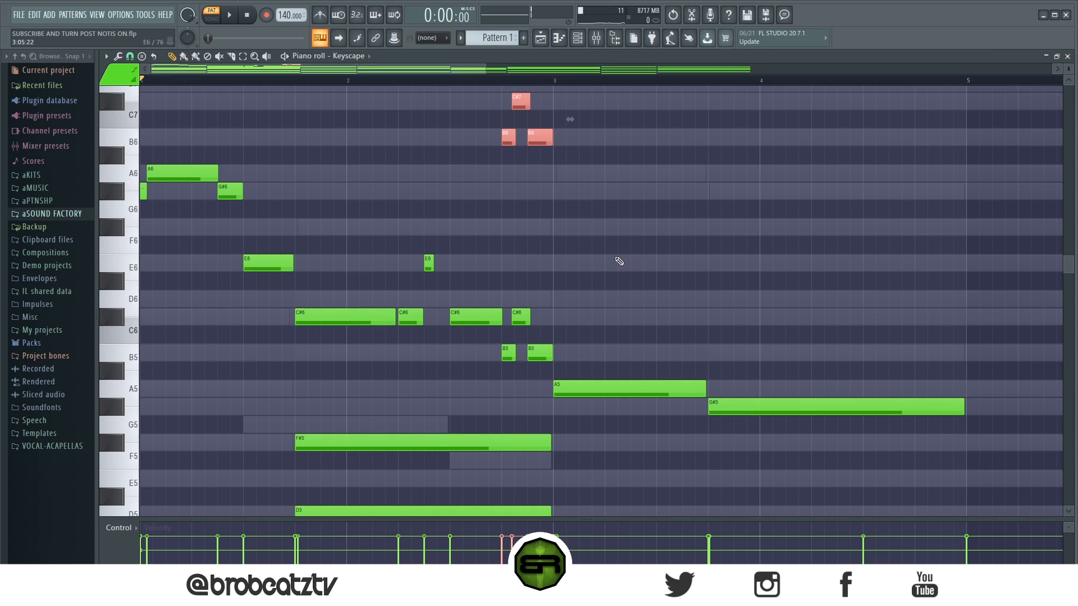
pyautogui.hotkey('ctrl', 'd')
pyautogui.press('space')
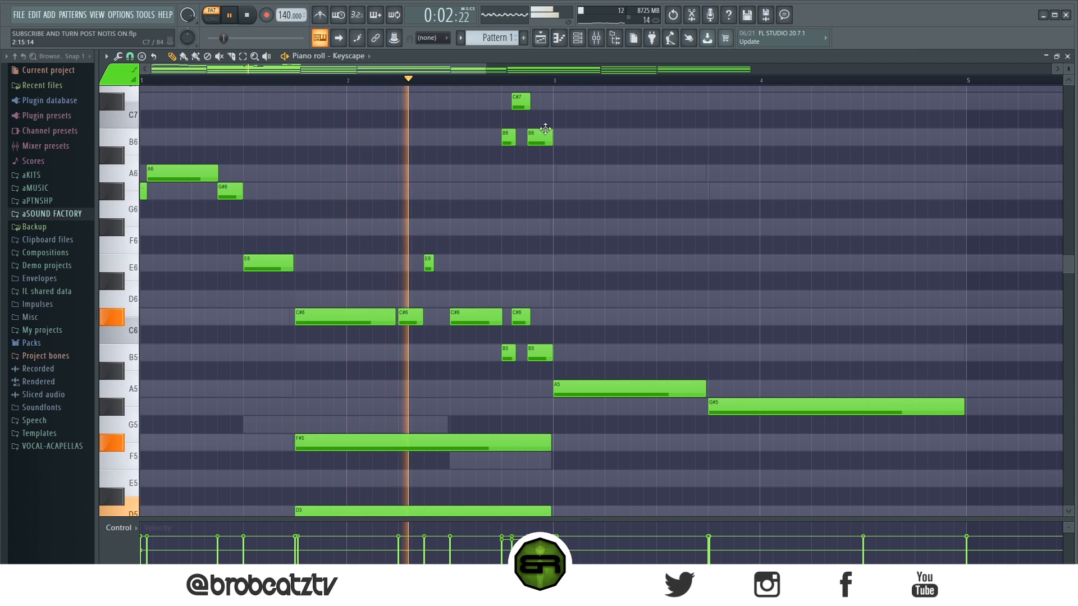
# Add a G#6 note in the second half of bar 3, extended to the start of the long G#5 chord note
pyautogui.click(665, 191)
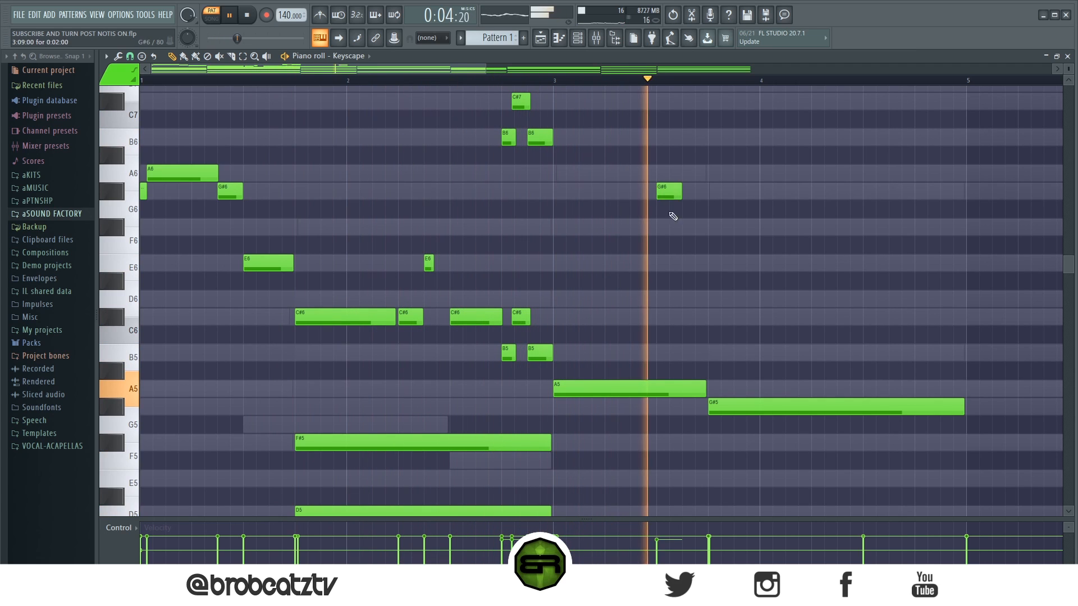
pyautogui.press('space')
pyautogui.moveTo(679, 196); pyautogui.dragTo(706, 202)
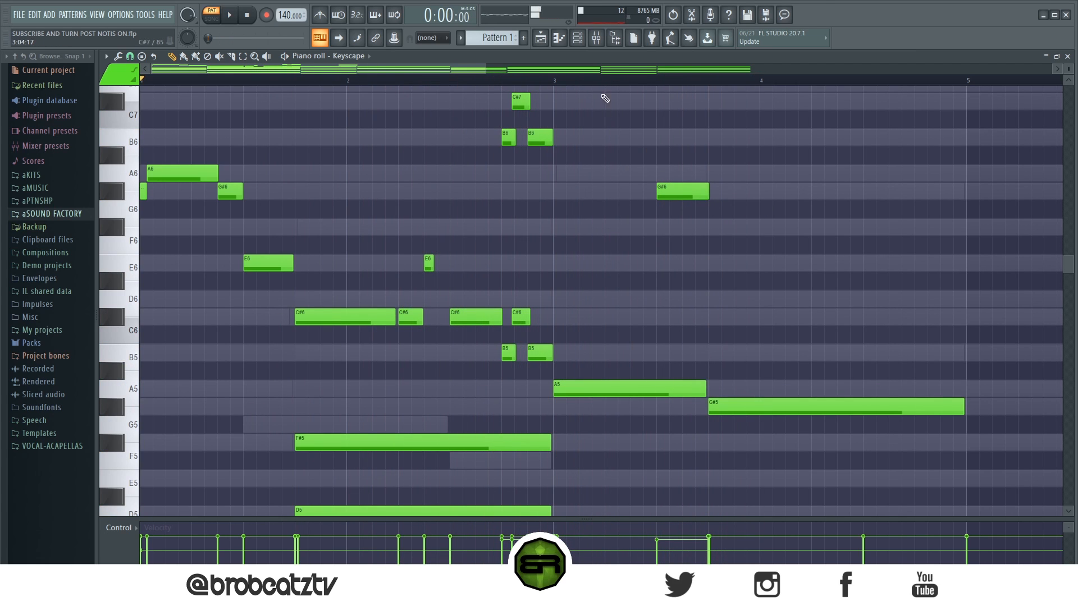
# Add a B5 and a shorter E5 at the end of bar 4, both ending at bar 5, and play them back
pyautogui.keyDown('ctrl'); pyautogui.scroll(-1, 605, 93); pyautogui.keyUp('ctrl')
pyautogui.scroll(-1, 741, 403)
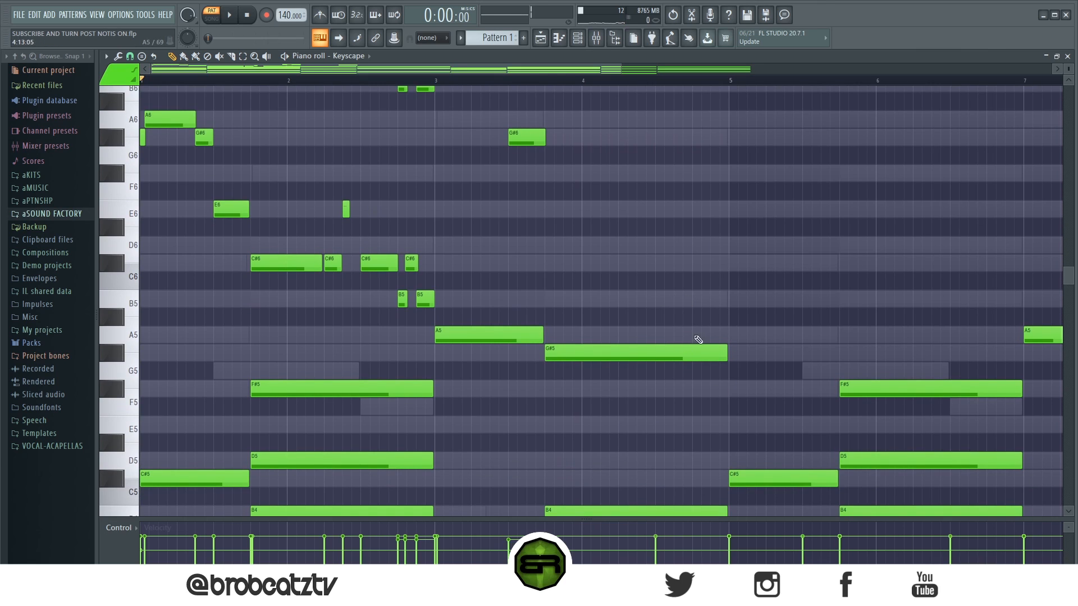
pyautogui.click(715, 425)
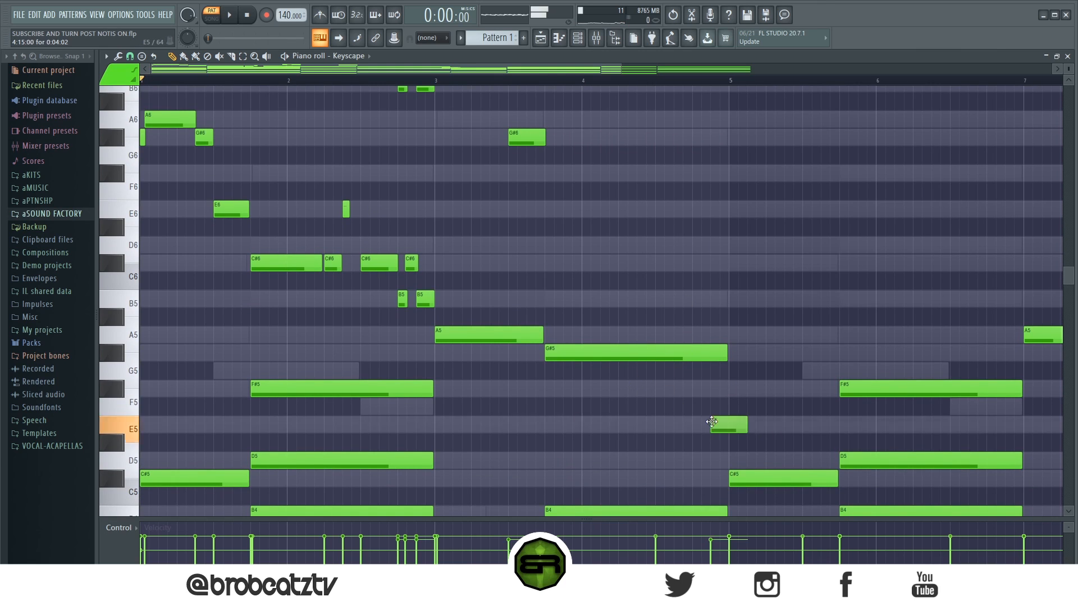
pyautogui.click(696, 298)
pyautogui.moveTo(744, 427); pyautogui.dragTo(725, 427)
pyautogui.press('space')
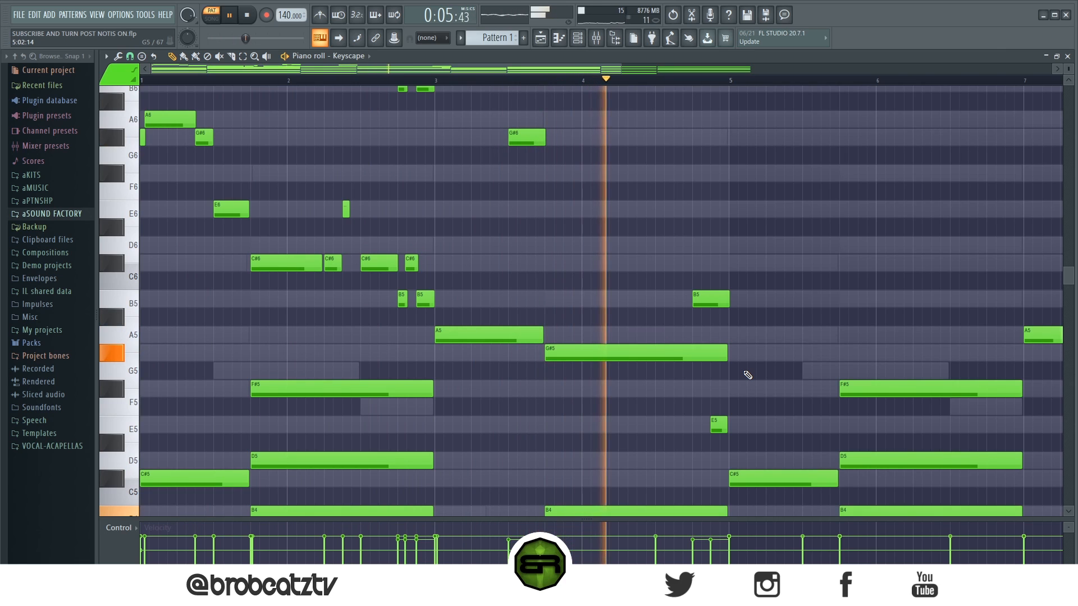
pyautogui.press('space')
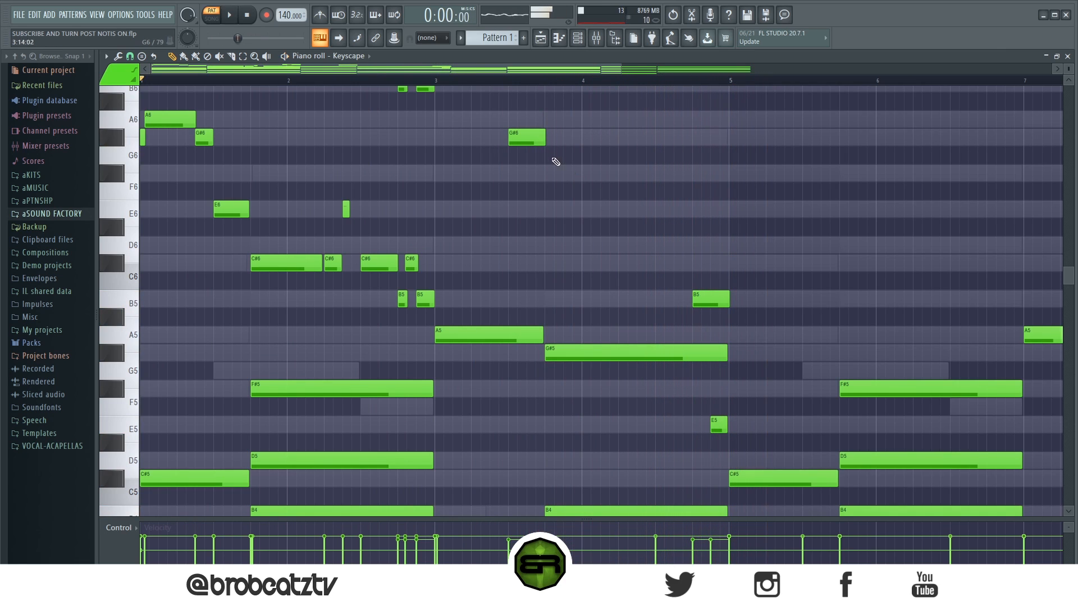
# Select the high melody notes in bars 1–4 and copy them to start at bar 5
pyautogui.scroll(-2, 445, 263)
pyautogui.scroll(2, 394, 314)
pyautogui.scroll(-2, 394, 313)
pyautogui.scroll(1, 395, 292)
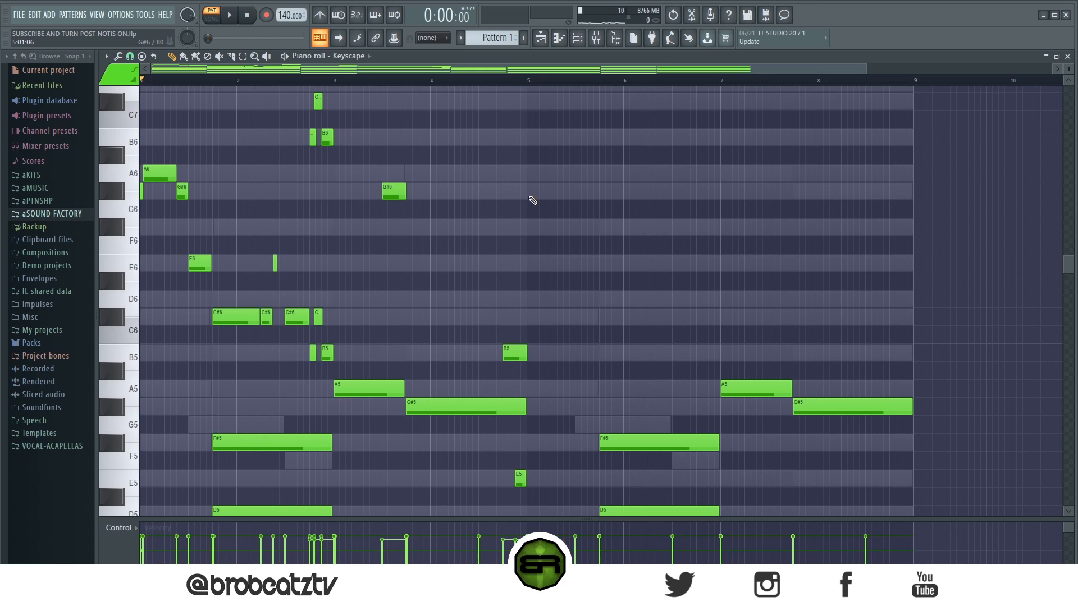
pyautogui.scroll(-3, 534, 199)
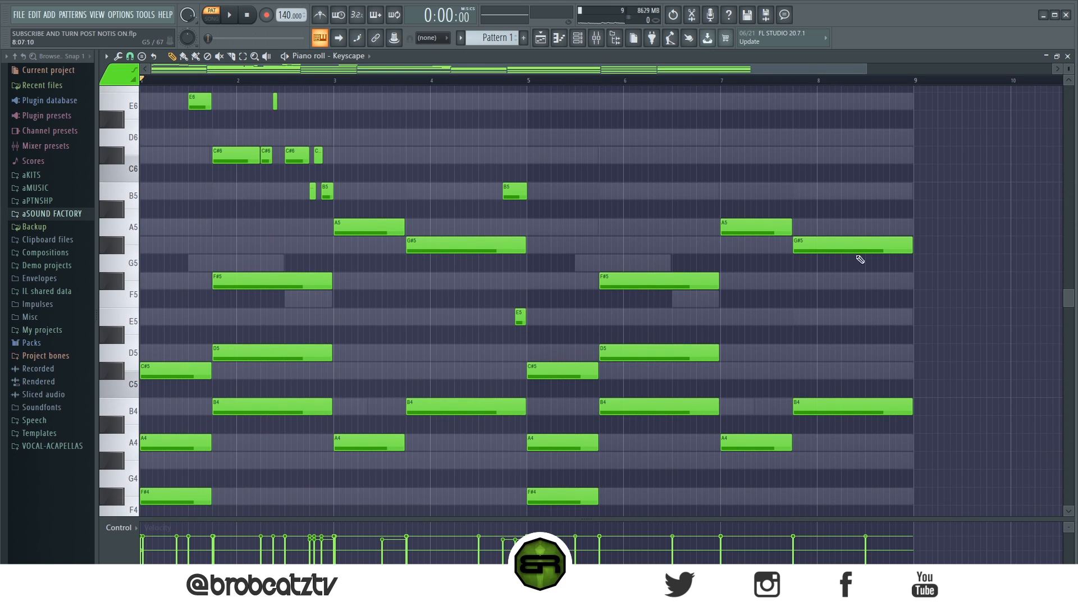
pyautogui.scroll(3, 563, 320)
pyautogui.moveTo(575, 379); pyautogui.dragTo(144, 93)
pyautogui.moveTo(158, 225); pyautogui.dragTo(549, 245)
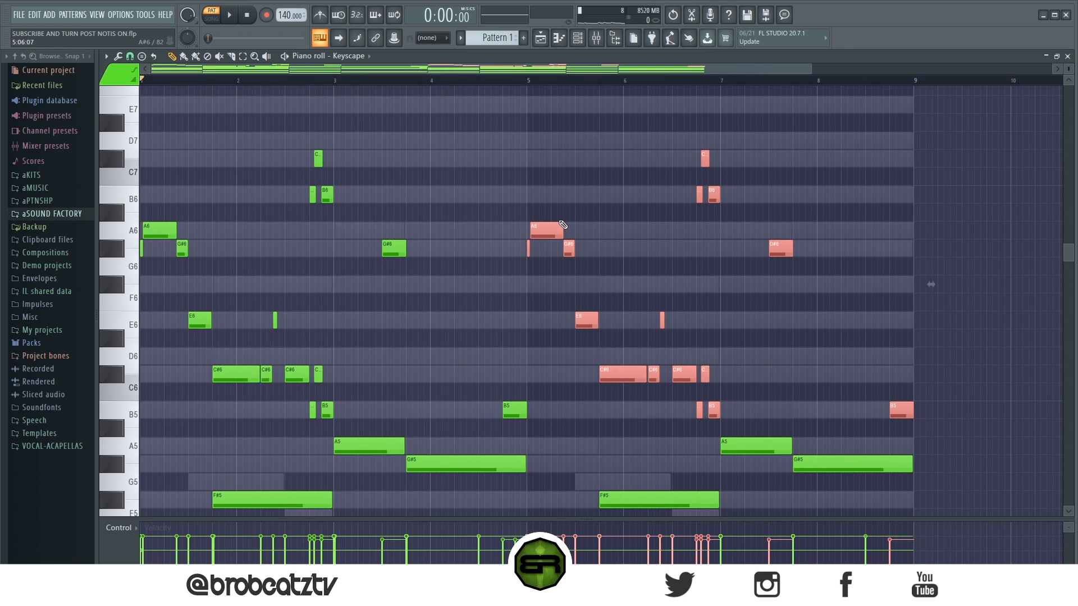
# Delete the selected copy of the high melody notes from bars 5–8 of the Keyscape part
pyautogui.click(521, 80)
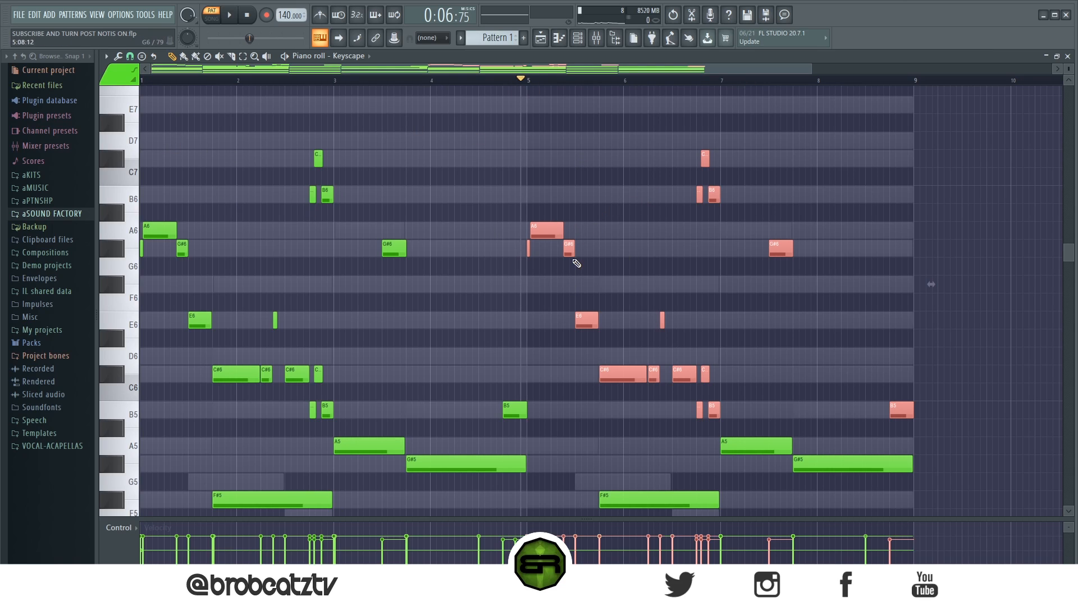
pyautogui.press('Delete')
pyautogui.scroll(-3, 734, 305)
pyautogui.scroll(1, 734, 307)
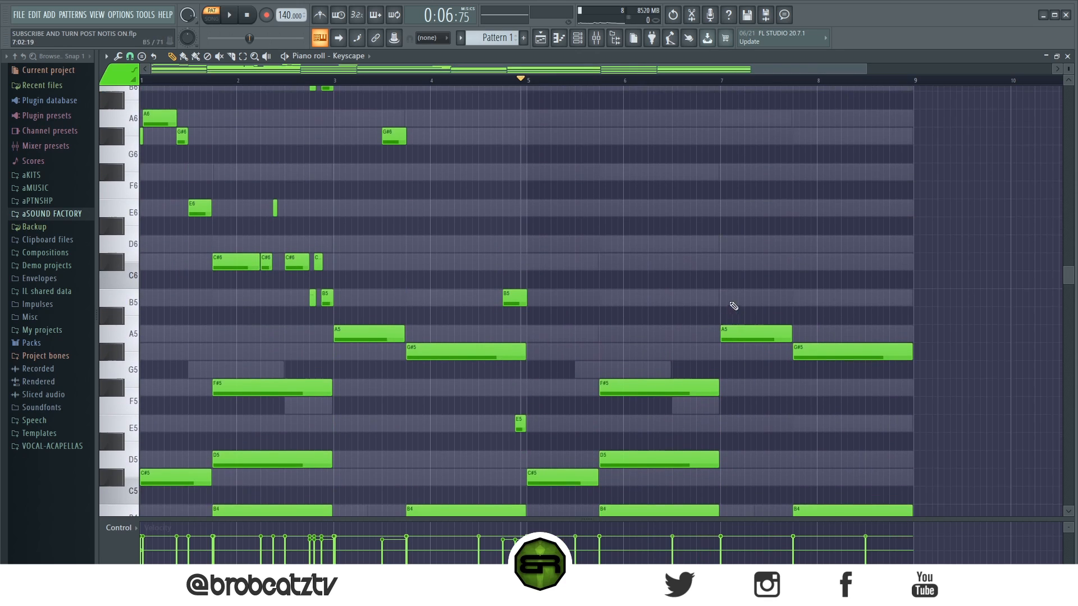
# Play the pattern from the start to check the chords together with the high Keyscape melody
pyautogui.moveTo(522, 83); pyautogui.dragTo(209, 106)
pyautogui.press('space')
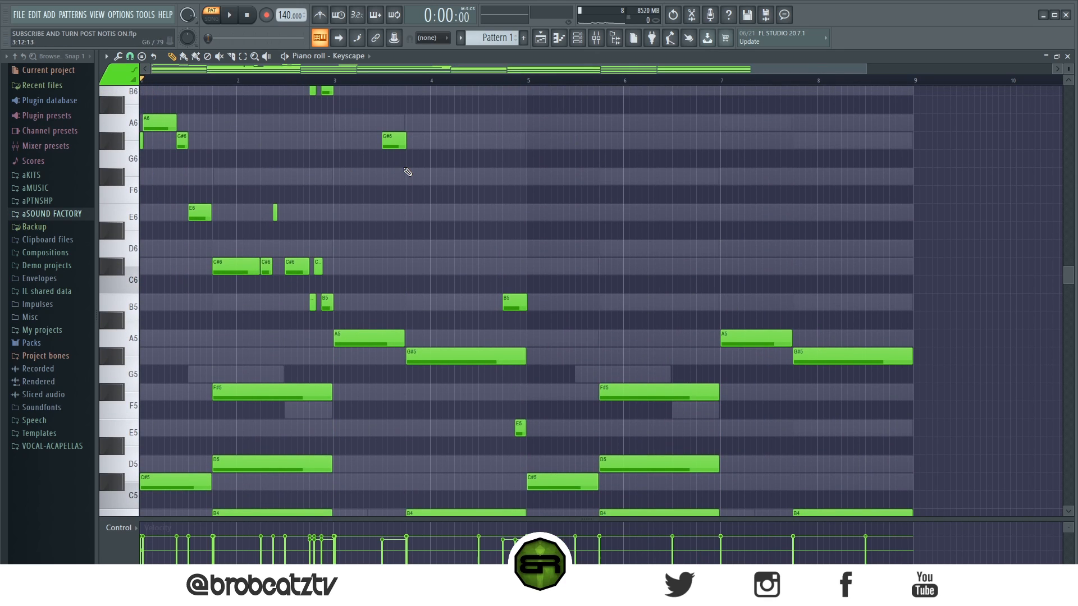
pyautogui.press('space')
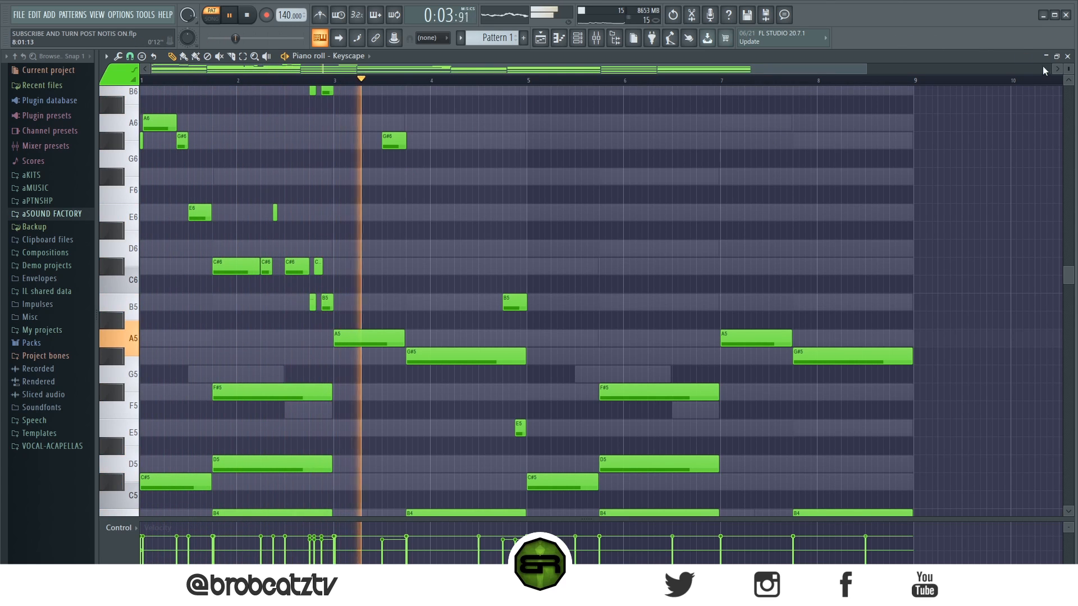
pyautogui.moveTo(1069, 68); pyautogui.dragTo(1068, 88)
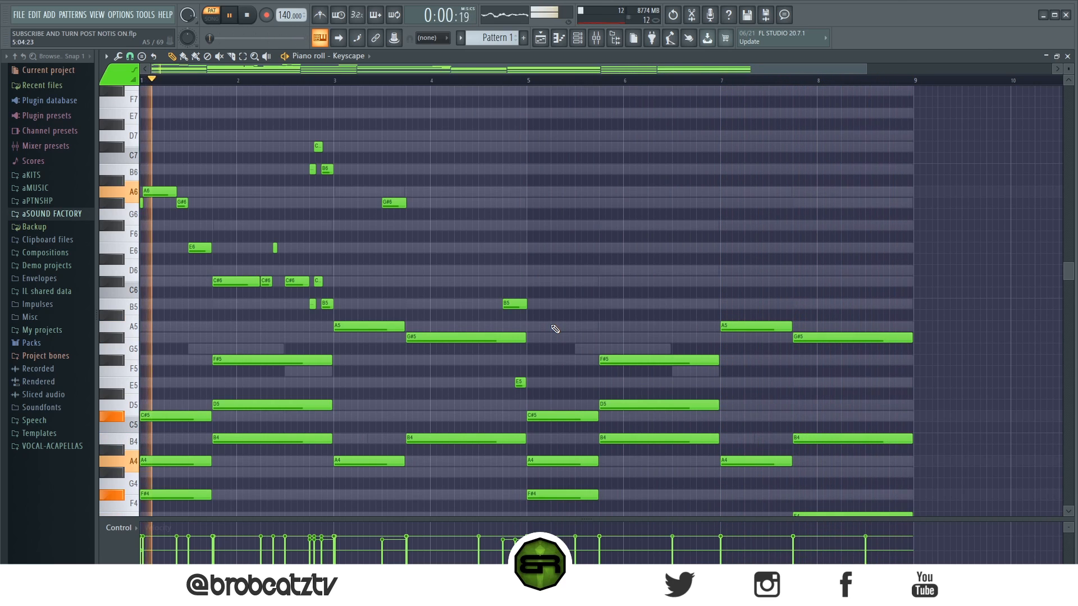
pyautogui.press('space')
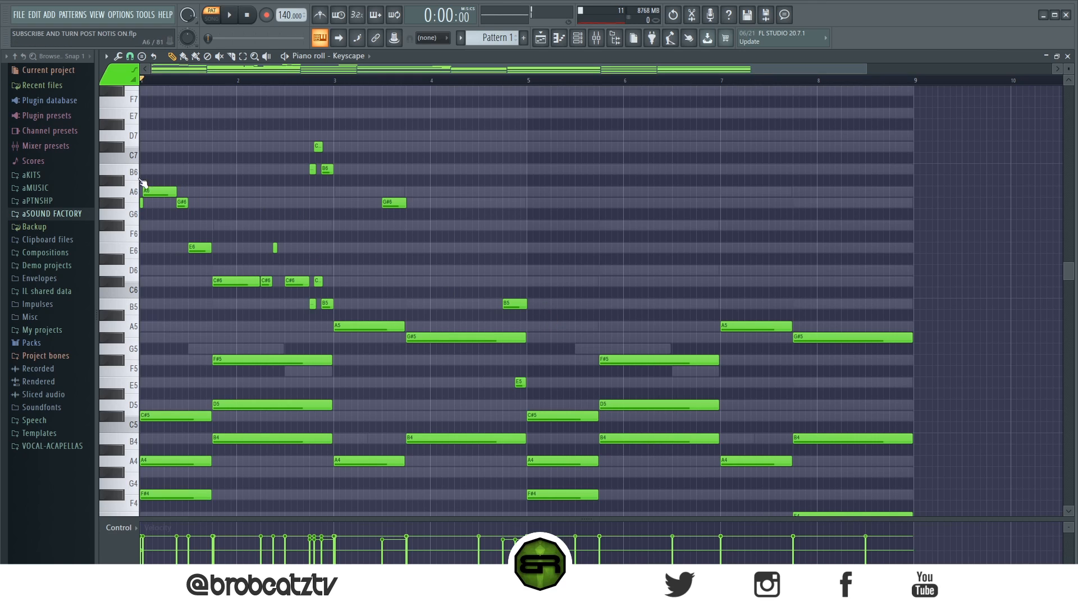
pyautogui.scroll(-2, 575, 274)
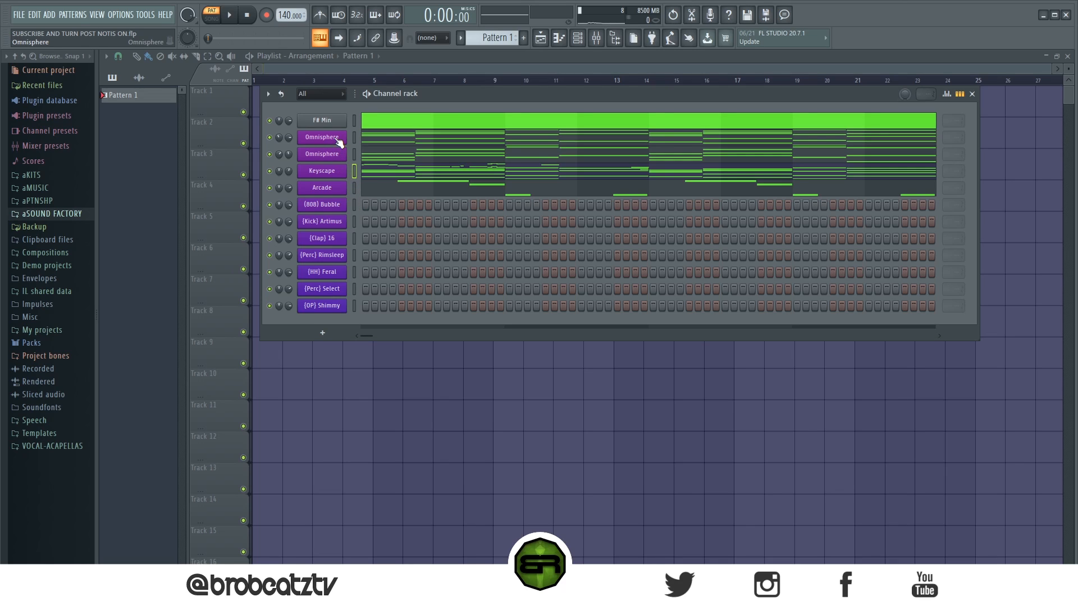
# Open the first Omnisphere channel's notes and select the D3, B2, F#3 and E3 bass notes in bars 1–4
pyautogui.click(385, 143)
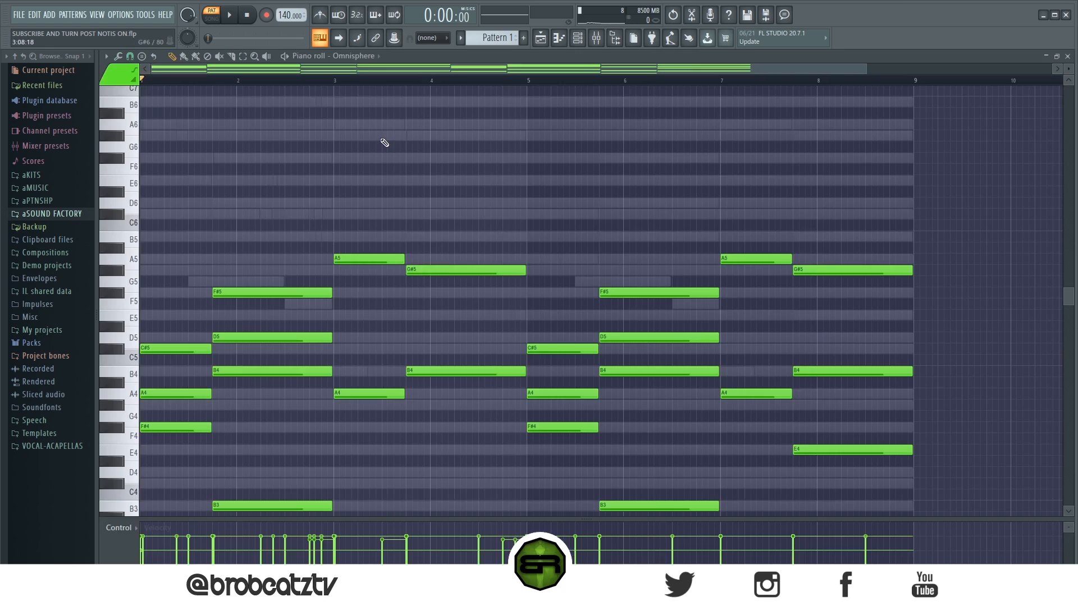
pyautogui.scroll(-4, 348, 217)
pyautogui.moveTo(173, 390); pyautogui.dragTo(258, 491)
pyautogui.moveTo(371, 392); pyautogui.dragTo(416, 419)
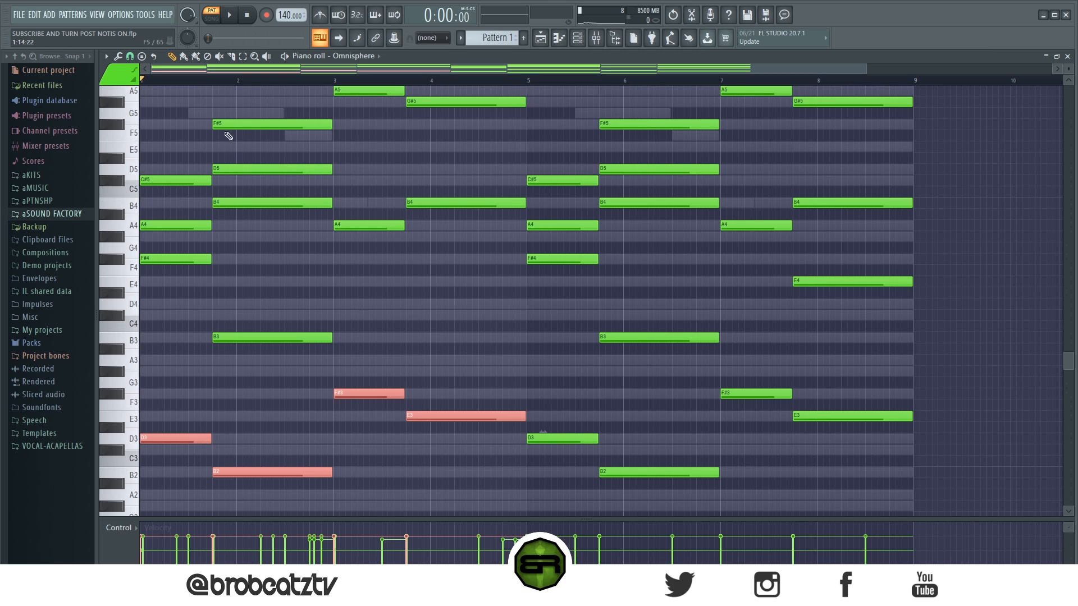
pyautogui.scroll(1, 356, 213)
pyautogui.scroll(-2, 373, 234)
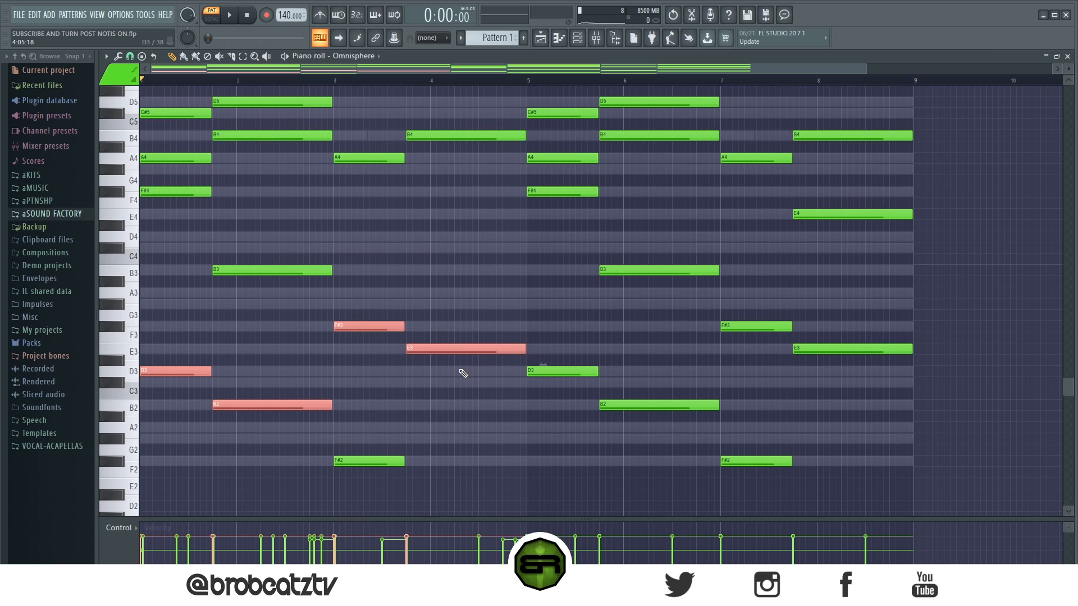
# Paste the four bass notes into the (808) Bubble channel at bar 1 and clear the selection
pyautogui.click(577, 38)
pyautogui.rightClick(326, 211)
pyautogui.click(332, 303)
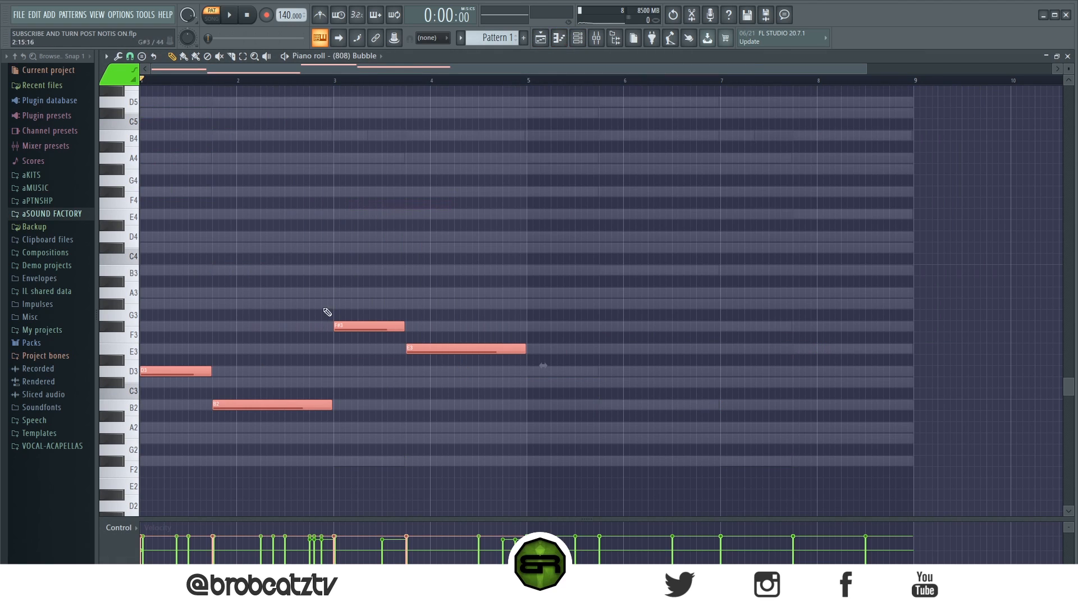
pyautogui.rightClick(560, 311)
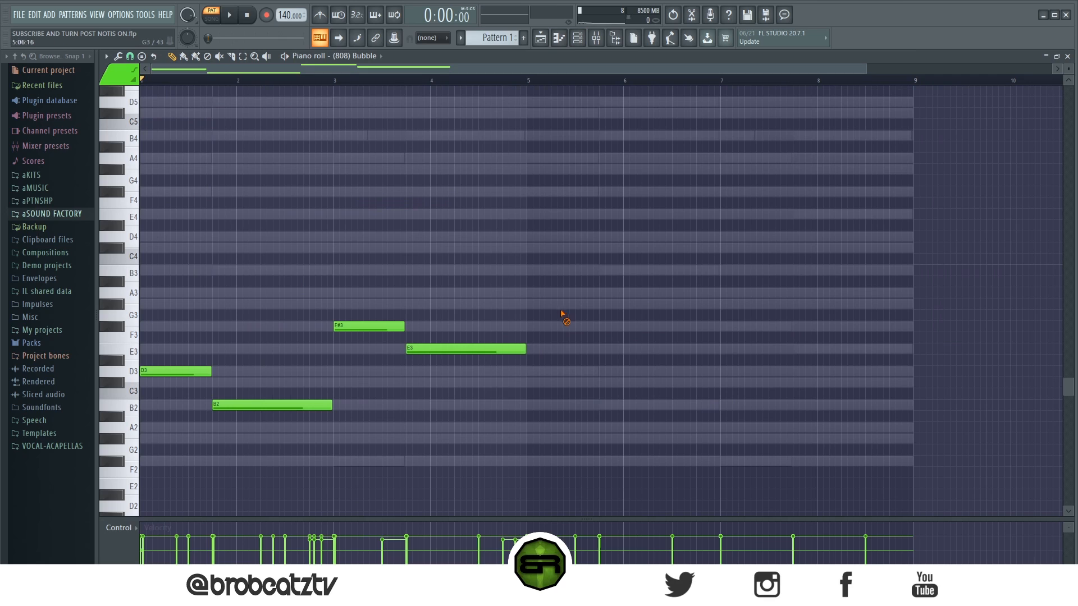
# Delete the E3, F#3 and B2 notes from the (808) Bubble channel
pyautogui.rightClick(449, 349)
pyautogui.rightClick(387, 326)
pyautogui.rightClick(303, 405)
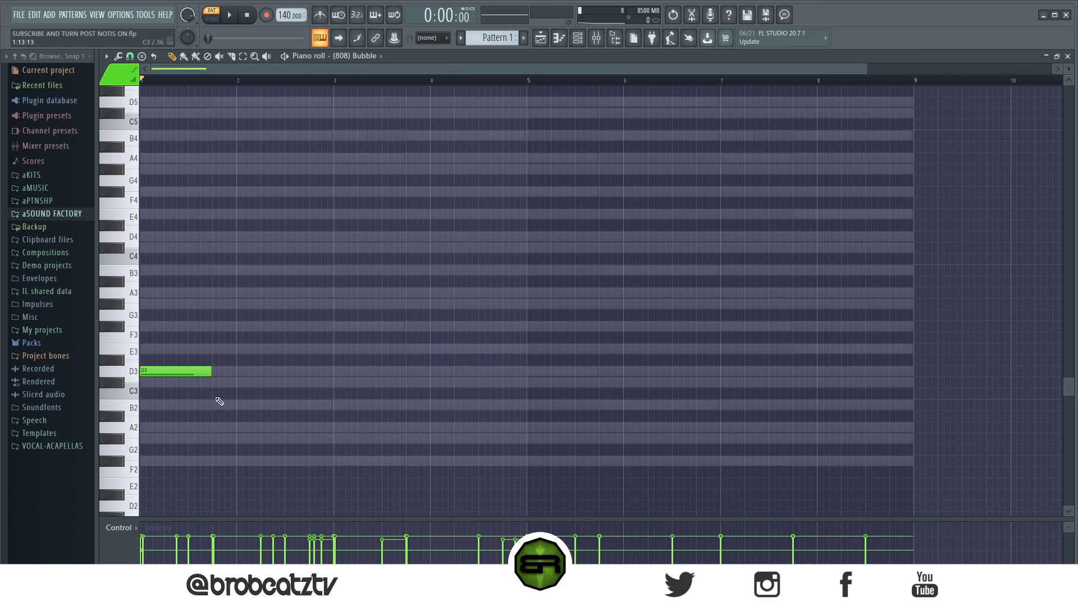
# Return to the first Omnisphere channel, try selecting the full chords in bars 1 and 3, and clear the selection
pyautogui.click(577, 38)
pyautogui.click(373, 149)
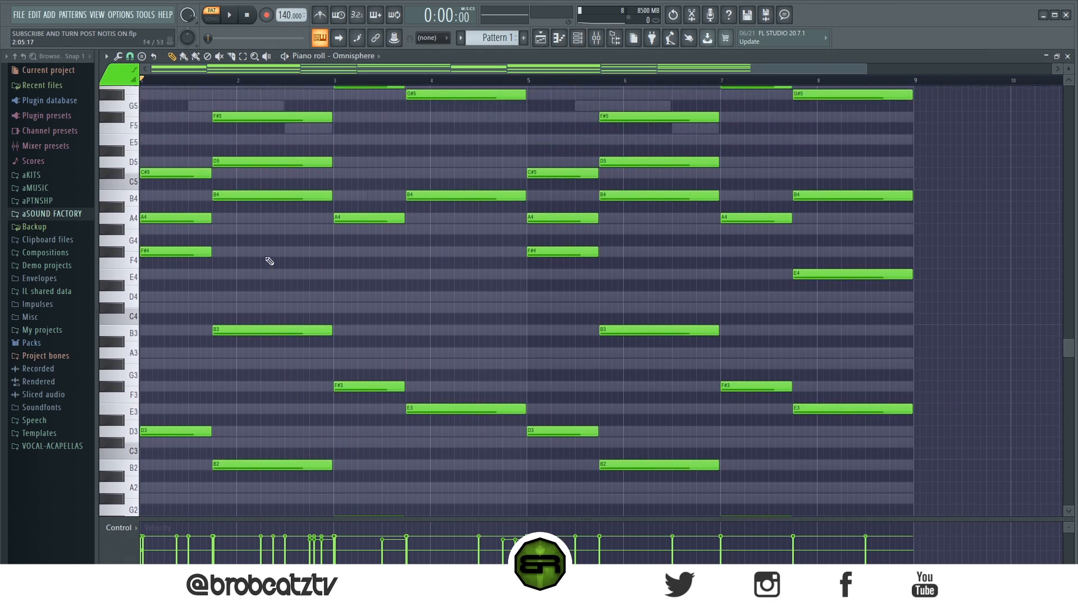
pyautogui.moveTo(166, 185); pyautogui.dragTo(223, 476)
pyautogui.scroll(-3, 214, 449)
pyautogui.keyDown('ctrl'); pyautogui.click(226, 329); pyautogui.keyUp('ctrl')
pyautogui.scroll(2, 213, 269)
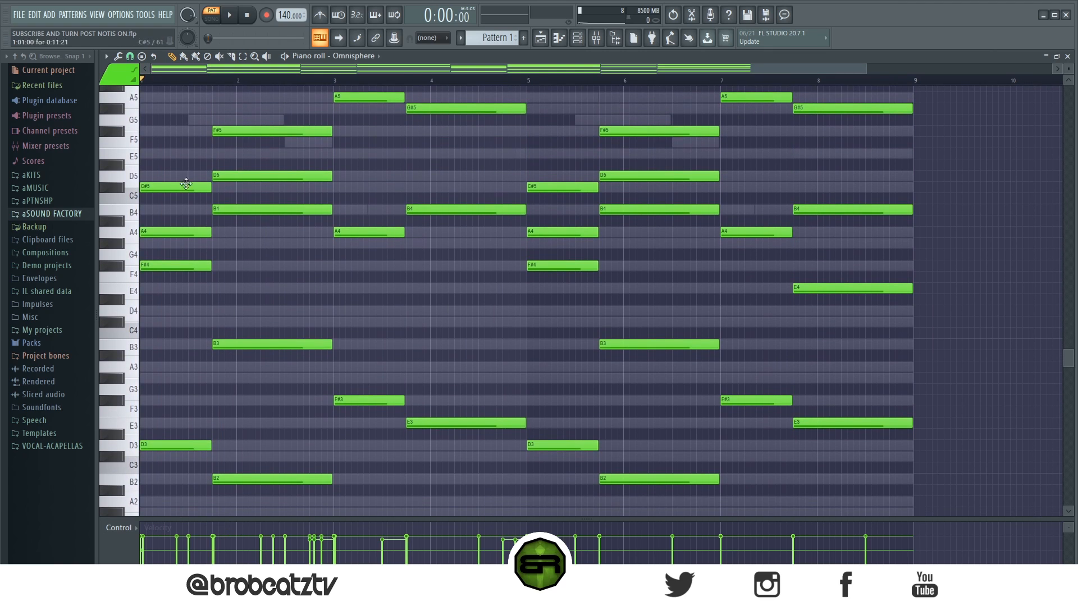
pyautogui.moveTo(154, 170); pyautogui.dragTo(158, 510)
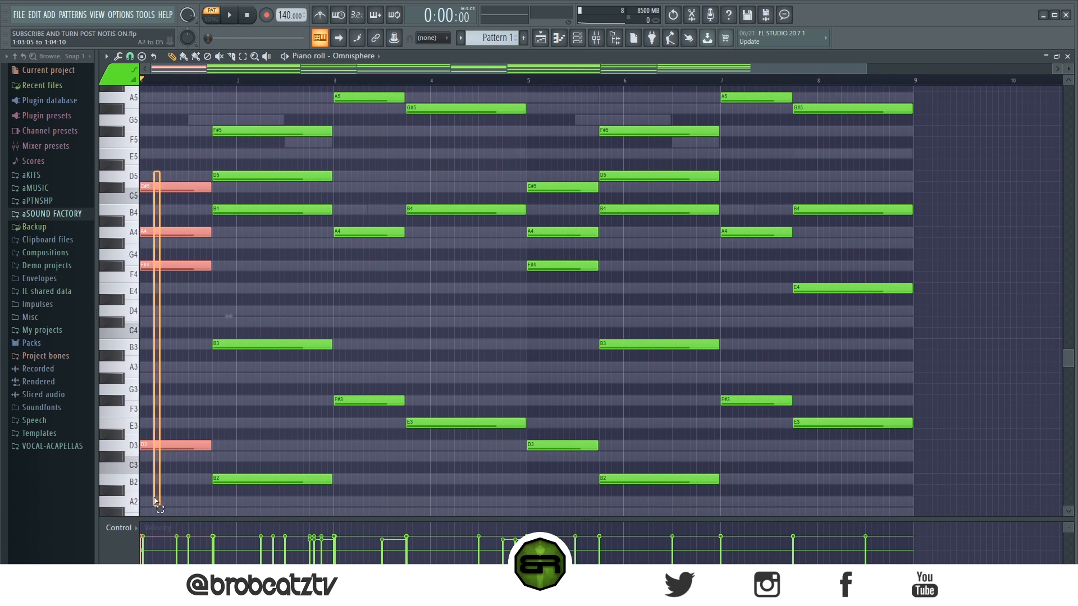
pyautogui.moveTo(373, 92); pyautogui.dragTo(365, 435)
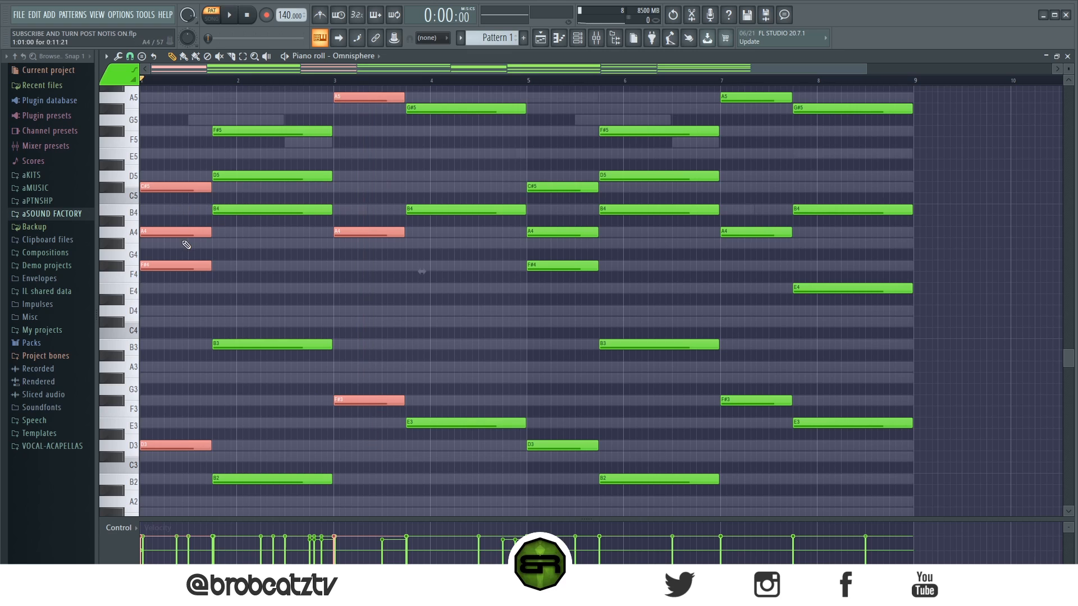
pyautogui.keyDown('ctrl'); pyautogui.click(506, 328); pyautogui.keyUp('ctrl')
# Select only the low D3, B2, F#3 and E3 notes across bars 1–4 of the Omnisphere part
pyautogui.scroll(-2, 238, 391)
pyautogui.keyDown('ctrl'); pyautogui.keyDown('shift'); pyautogui.click(184, 378); pyautogui.keyUp('shift'); pyautogui.keyUp('ctrl')
pyautogui.keyDown('ctrl'); pyautogui.keyDown('shift'); pyautogui.click(270, 411); pyautogui.keyUp('shift'); pyautogui.keyUp('ctrl')
pyautogui.keyDown('ctrl'); pyautogui.keyDown('shift'); pyautogui.click(373, 332); pyautogui.keyUp('shift'); pyautogui.keyUp('ctrl')
pyautogui.keyDown('ctrl'); pyautogui.keyDown('shift'); pyautogui.click(418, 353); pyautogui.keyUp('shift'); pyautogui.keyUp('ctrl')
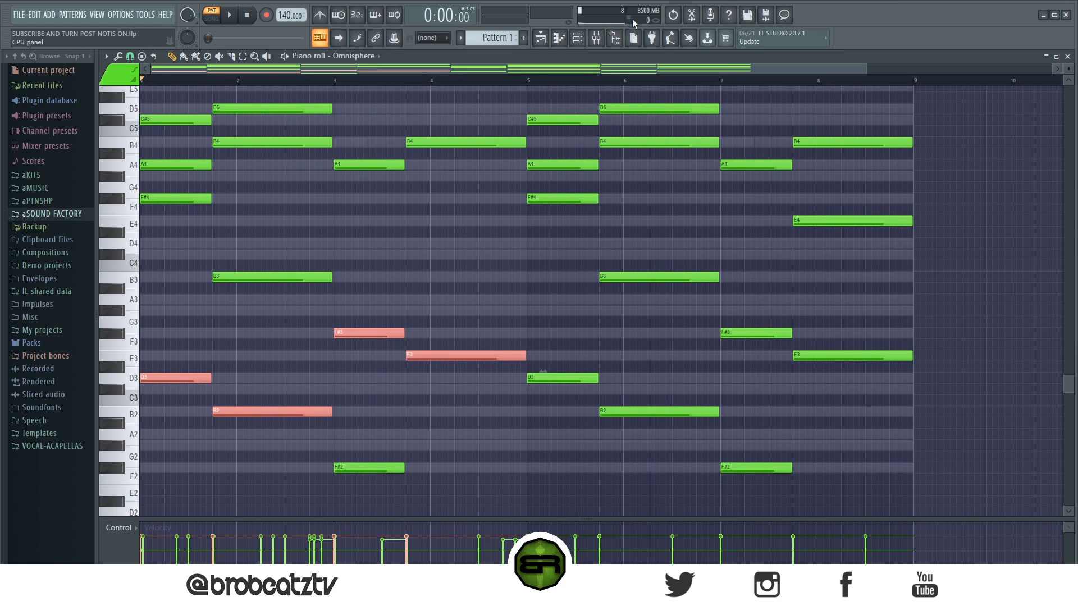
# Add an E3 note in bar 2 of the (808) Bubble channel and duplicate the D3–E3 pair to start at bar 3
pyautogui.click(578, 38)
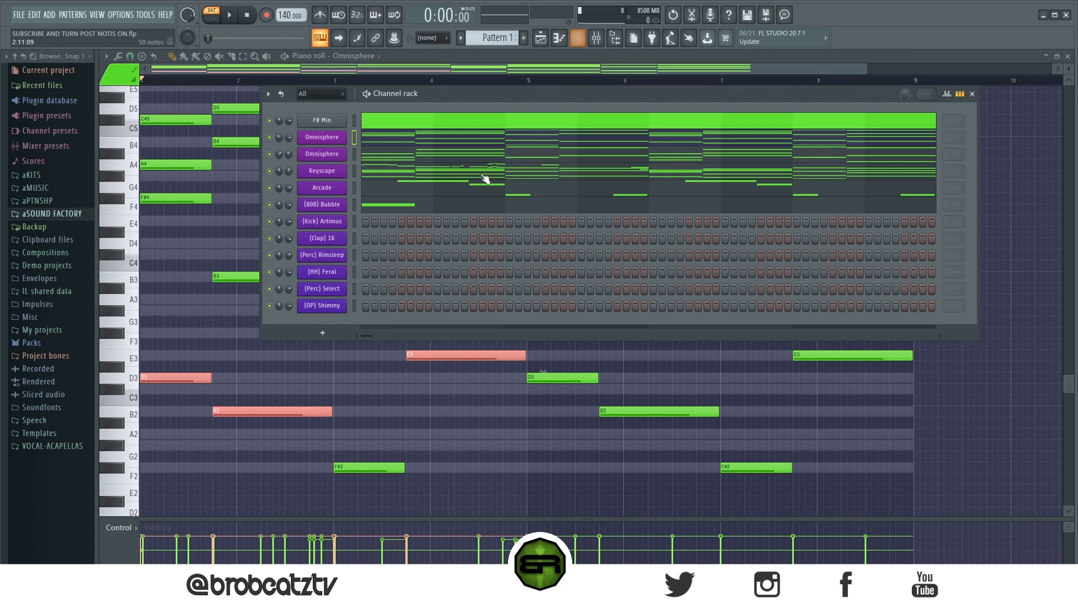
pyautogui.click(370, 211)
pyautogui.scroll(-2, 219, 319)
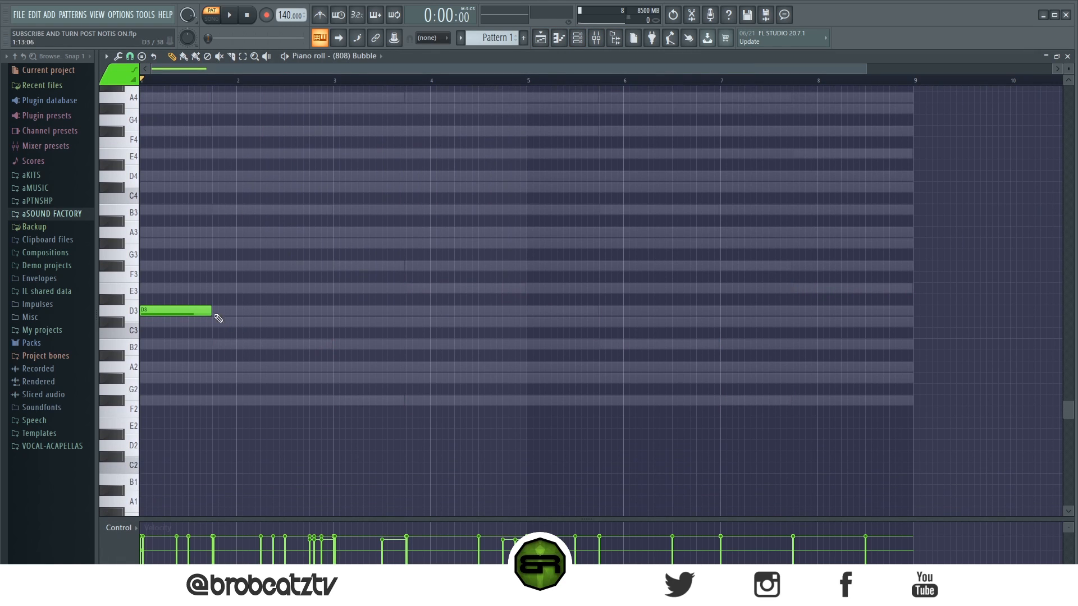
pyautogui.click(267, 313)
pyautogui.moveTo(266, 313); pyautogui.dragTo(317, 291)
pyautogui.hotkey('ctrl', 'a')
pyautogui.moveTo(191, 312); pyautogui.dragTo(387, 315)
pyautogui.hotkey('ctrl', 'd')
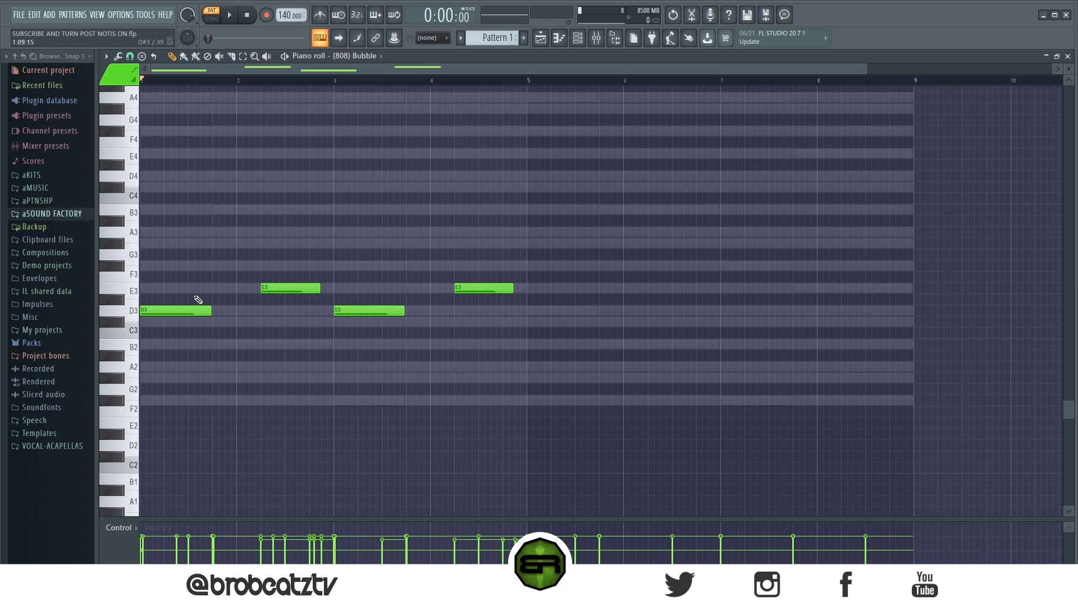
# Place E3 notes directly after both D3 notes, and then delete every note from the 808 part
pyautogui.scroll(3, 248, 214)
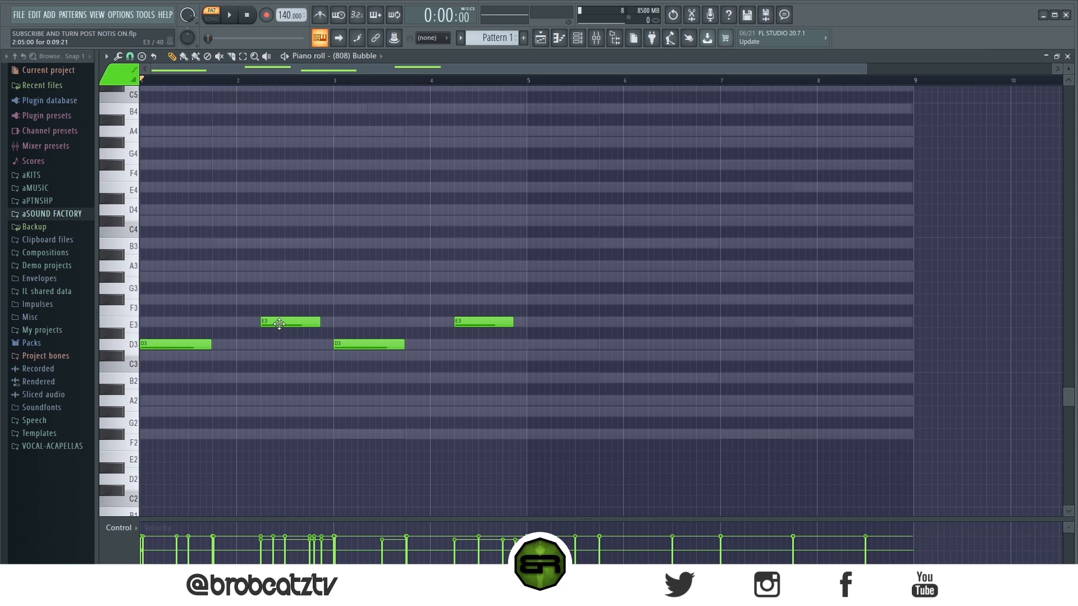
pyautogui.moveTo(279, 324); pyautogui.dragTo(231, 323)
pyautogui.click(407, 322)
pyautogui.rightClick(488, 322)
pyautogui.rightClick(429, 321)
pyautogui.rightClick(367, 344)
pyautogui.rightClick(180, 344)
pyautogui.rightClick(231, 324)
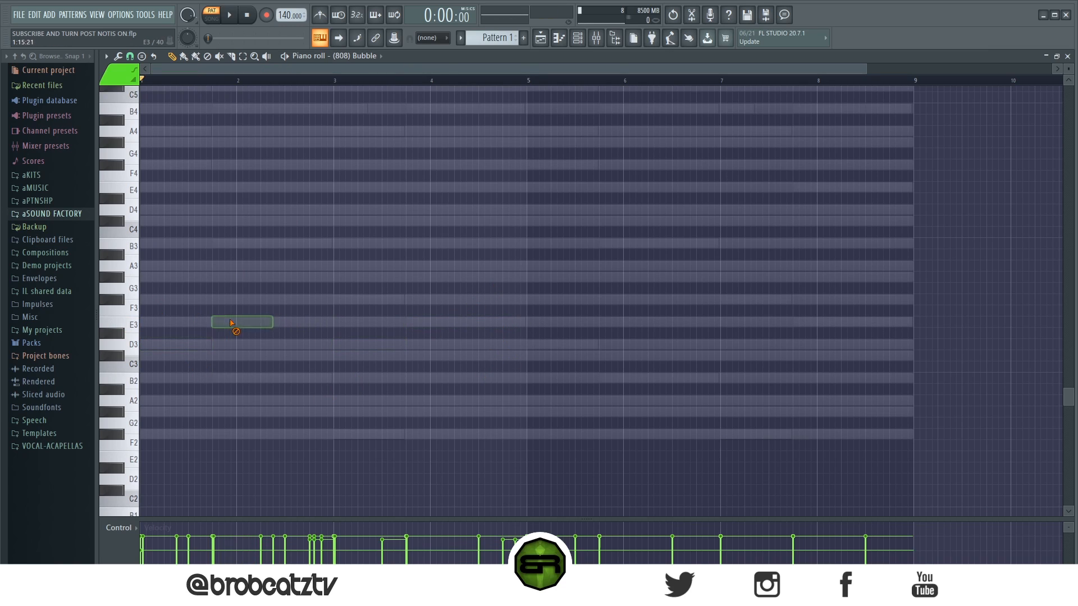
pyautogui.scroll(5, 250, 190)
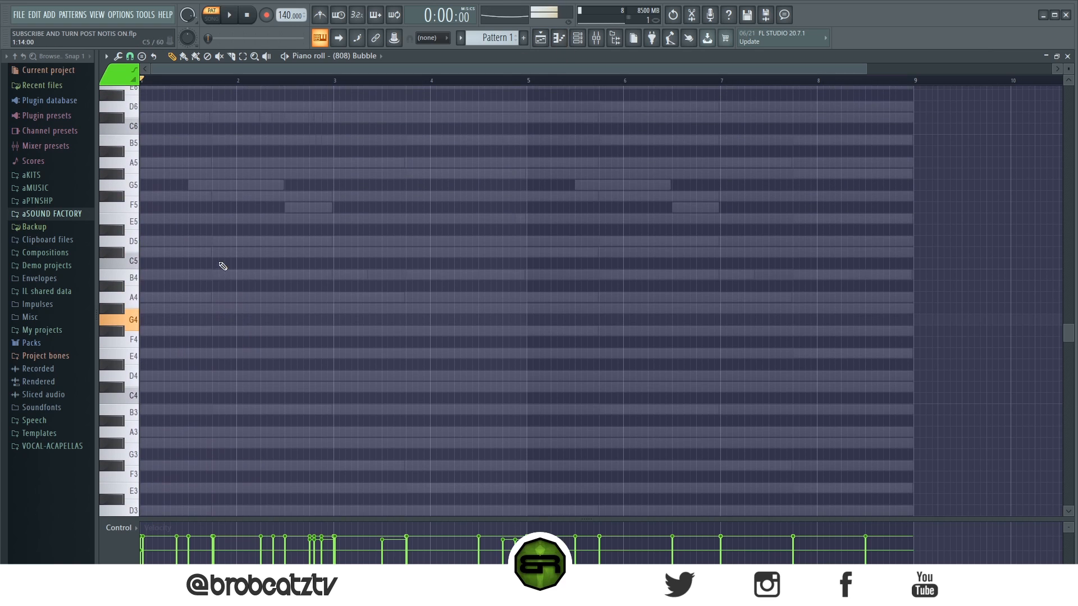
# Bring the four bass notes back into bars 1–4 of the 808 part and raise them two octaves
pyautogui.hotkey('ctrl', 'z')
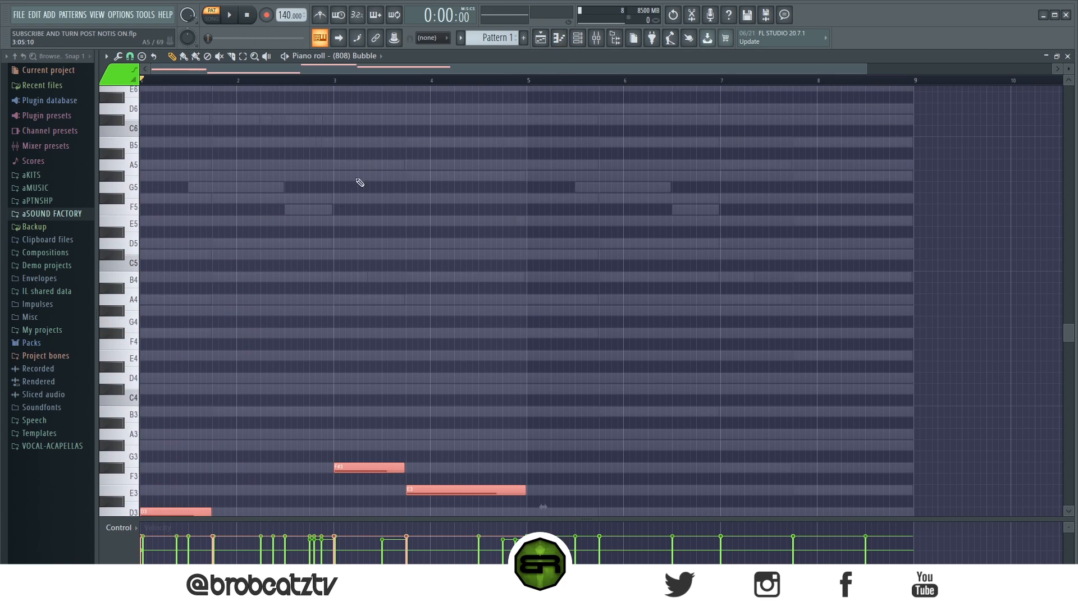
pyautogui.scroll(-2, 229, 416)
pyautogui.hotkey('ctrl', 'Up')
pyautogui.hotkey('ctrl', 'Up')
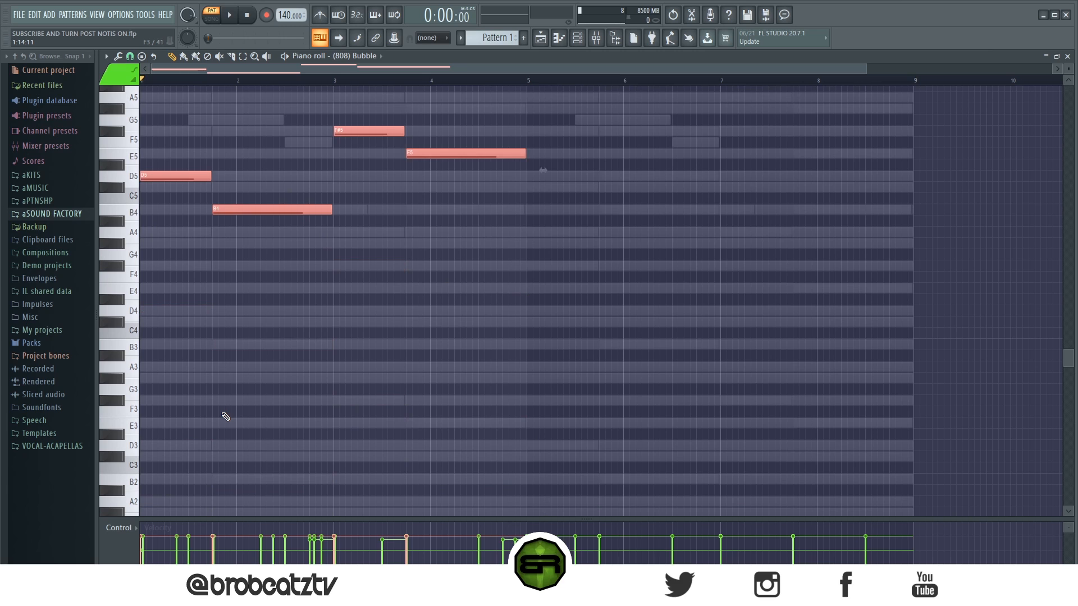
# Clear the note selection and play the raised 808 line from the start
pyautogui.scroll(5, 253, 382)
pyautogui.scroll(2, 267, 73)
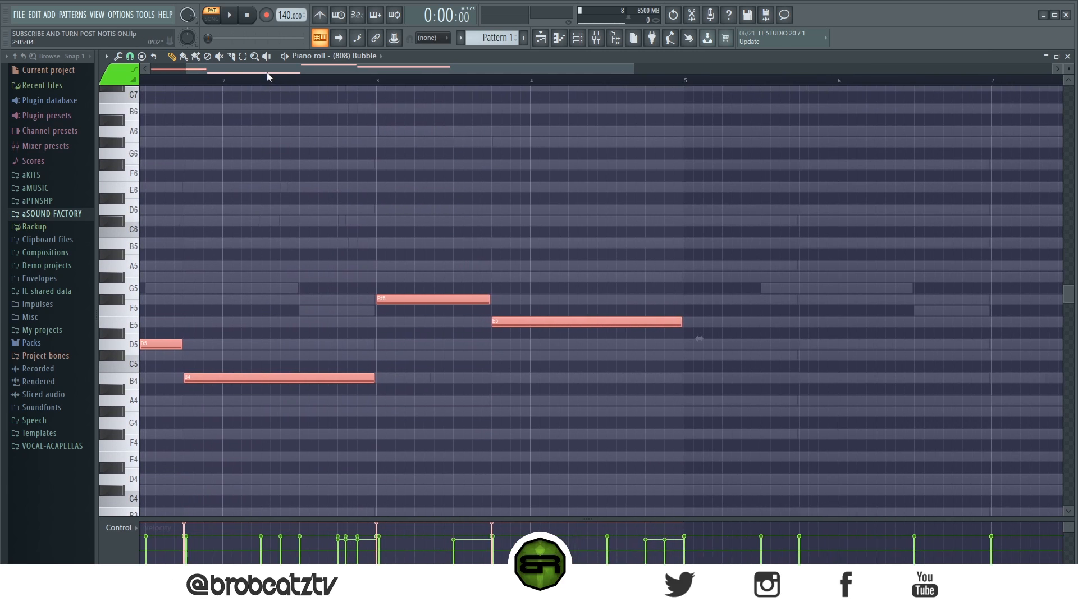
pyautogui.moveTo(267, 72); pyautogui.dragTo(228, 72)
pyautogui.scroll(-2, 331, 225)
pyautogui.hotkey('ctrl', 'd')
pyautogui.press('space')
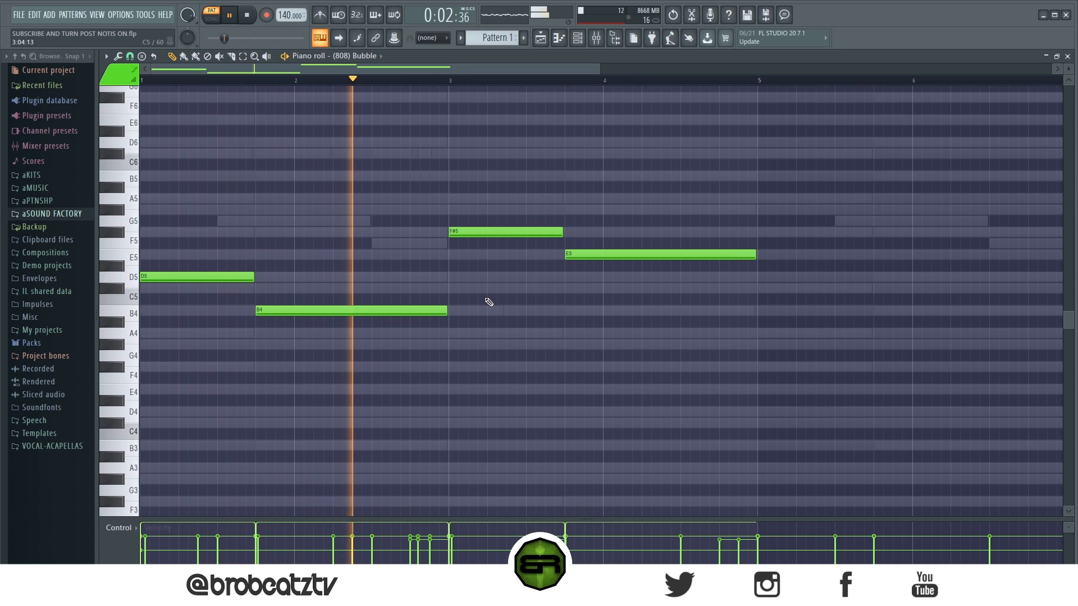
pyautogui.press('space')
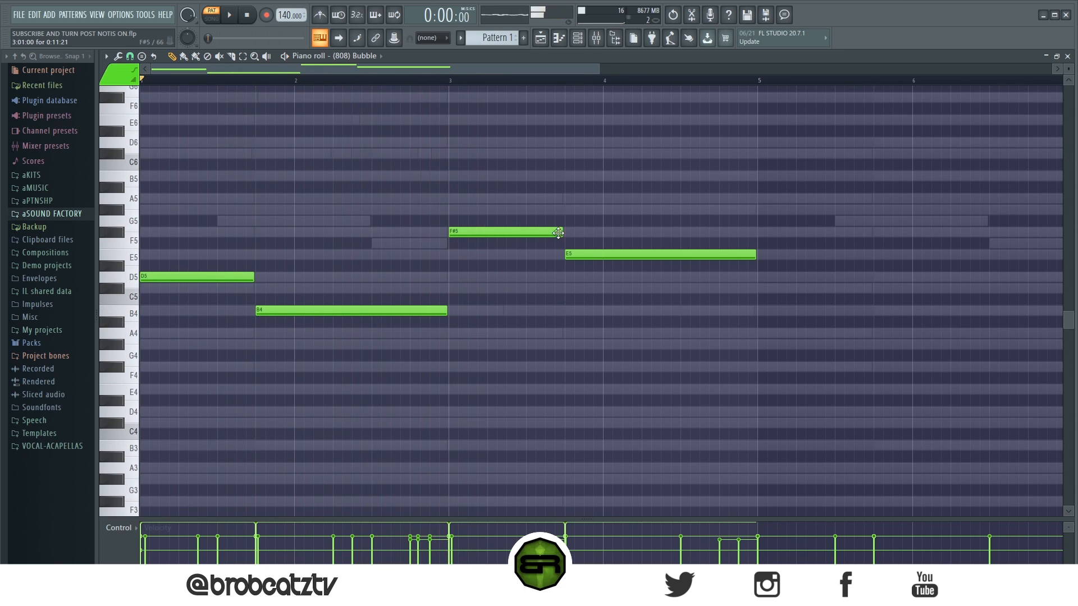
# Shorten the F#5 note at bar 3 and add a second short F#5 in the same bar
pyautogui.moveTo(562, 231); pyautogui.dragTo(484, 241)
pyautogui.click(510, 232)
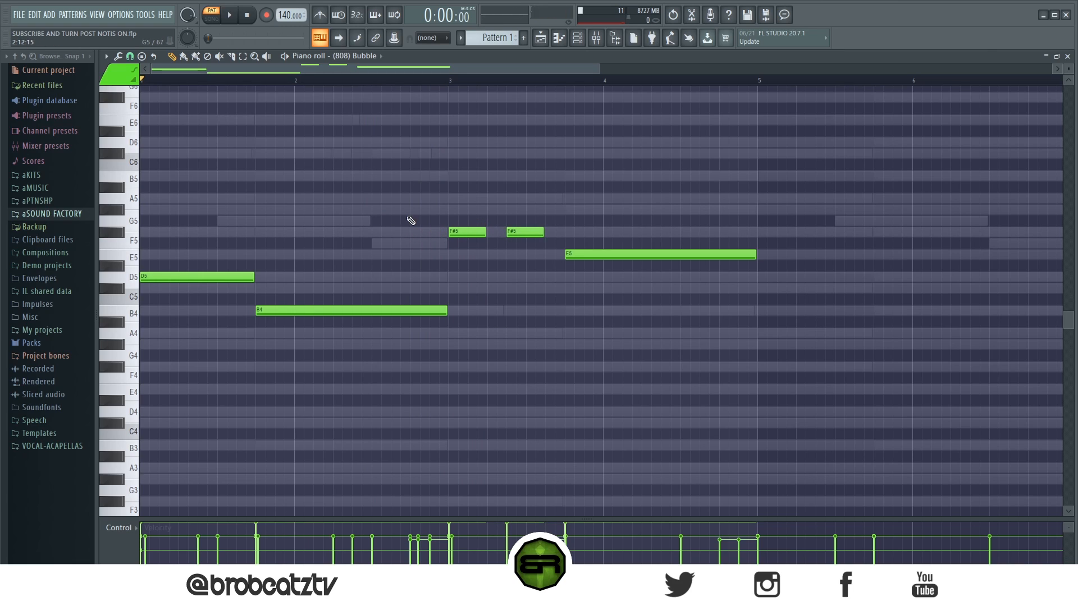
# Try replacing the long D5 and B4 notes in bars 1–2 with short repeated notes of the same pitches
pyautogui.moveTo(253, 277); pyautogui.dragTo(169, 278)
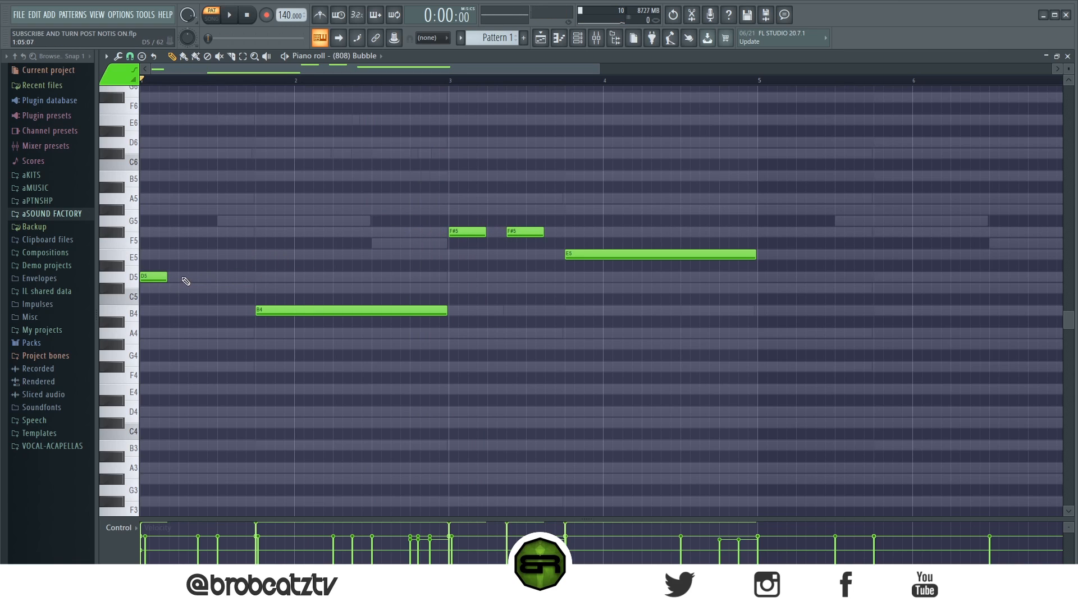
pyautogui.click(199, 277)
pyautogui.rightClick(285, 311)
pyautogui.click(259, 311)
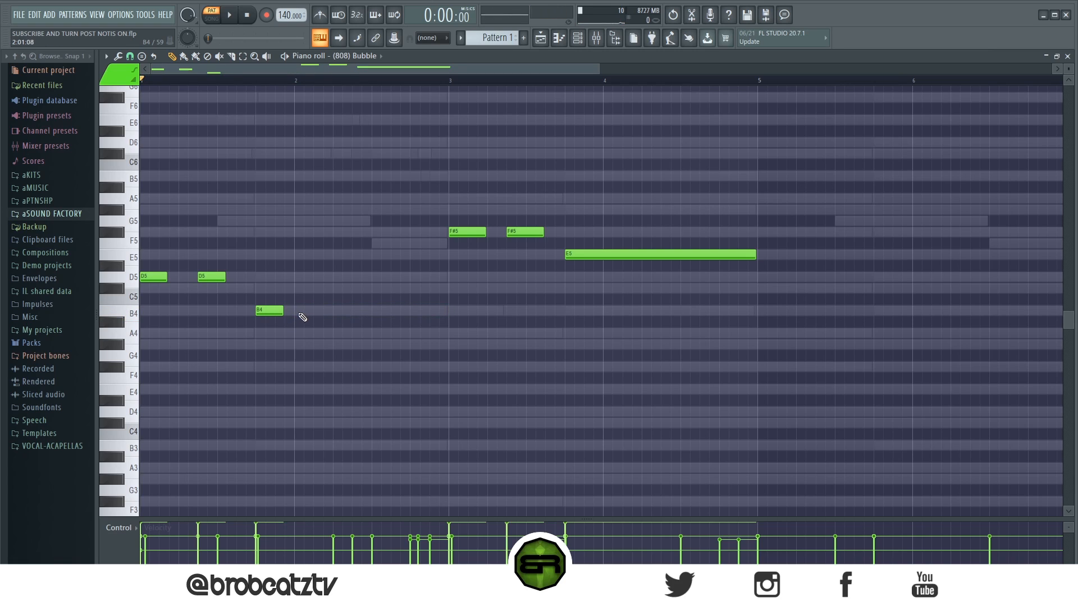
pyautogui.click(315, 311)
pyautogui.click(372, 311)
pyautogui.rightClick(386, 311)
pyautogui.rightClick(327, 311)
# Extend B4 to just before bar 3 and the first D5 to just before B4, remove the extra D5, and start playback
pyautogui.moveTo(283, 311); pyautogui.dragTo(437, 312)
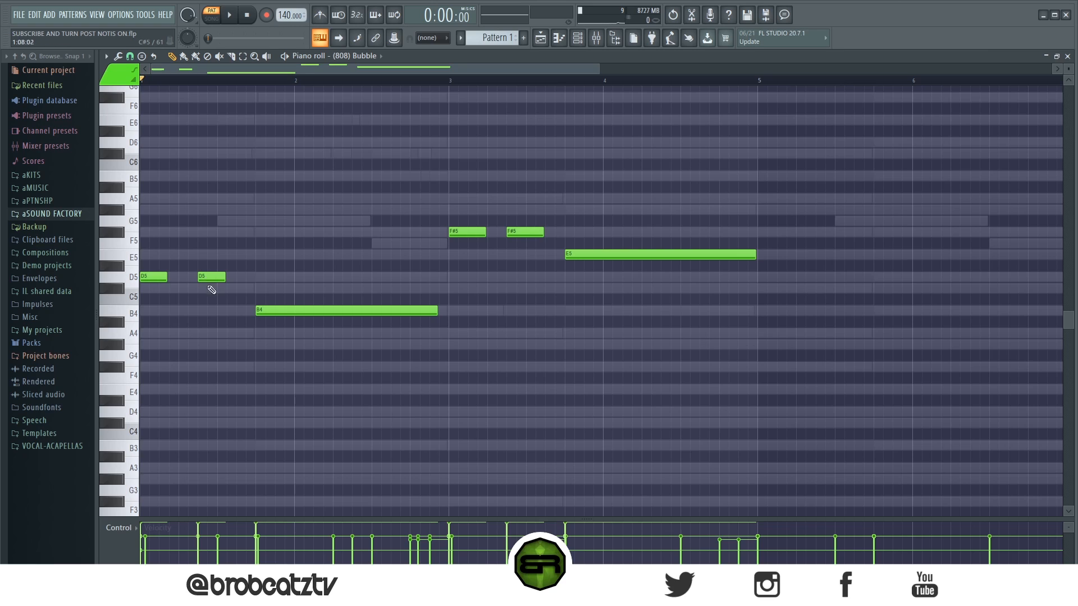
pyautogui.moveTo(167, 279); pyautogui.dragTo(245, 278)
pyautogui.rightClick(226, 278)
pyautogui.press('space')
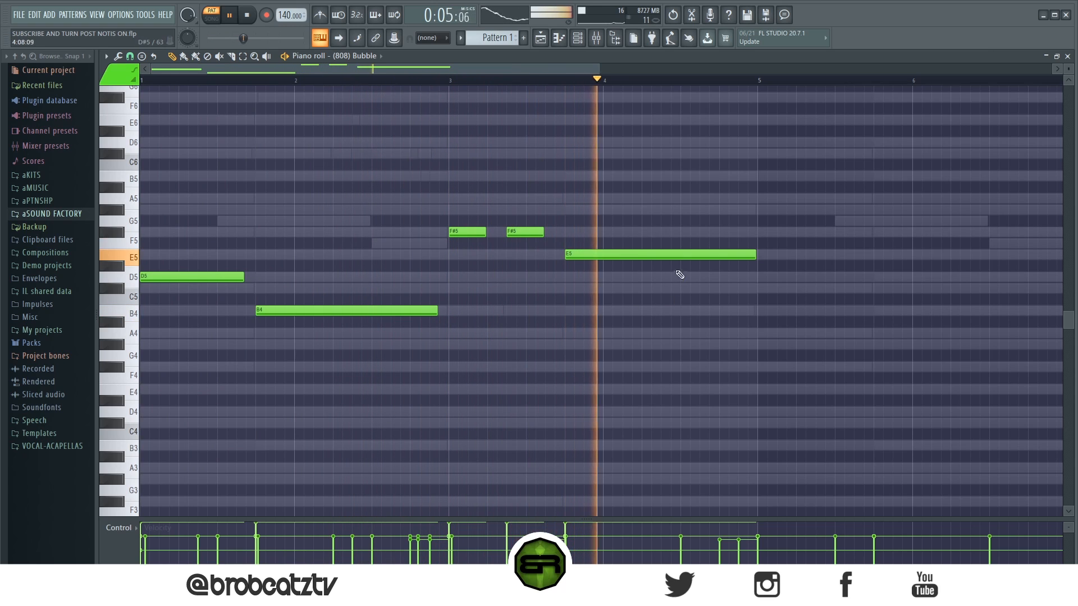
# Shorten the E5 note to end before bar 5 and add two short E5 notes after it at the end of bar 4
pyautogui.moveTo(752, 257); pyautogui.dragTo(718, 257)
pyautogui.press('space')
pyautogui.click(722, 254)
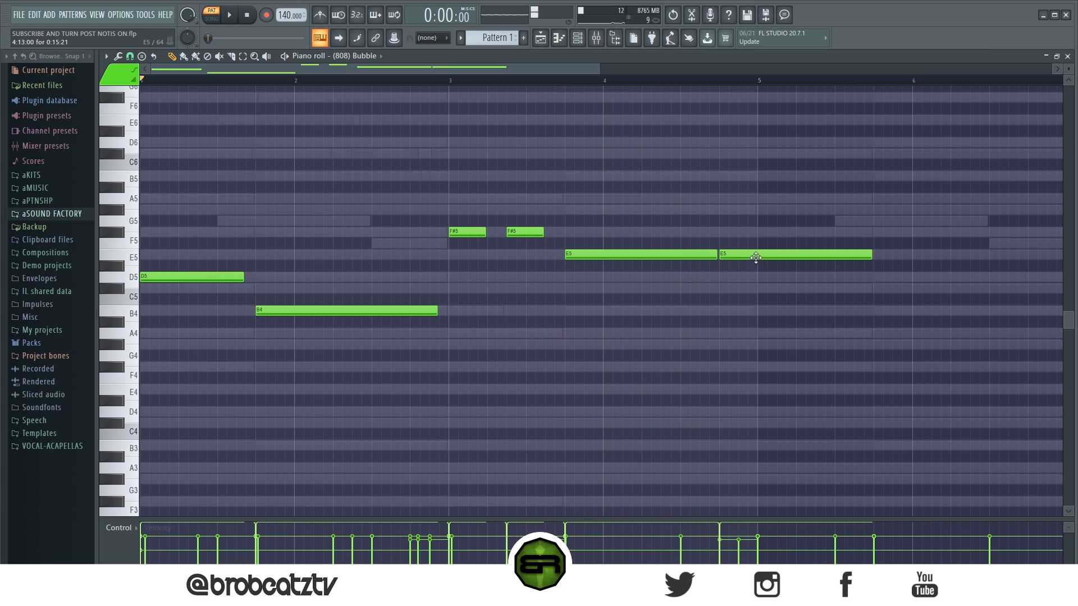
pyautogui.moveTo(868, 253); pyautogui.dragTo(736, 255)
pyautogui.click(742, 254)
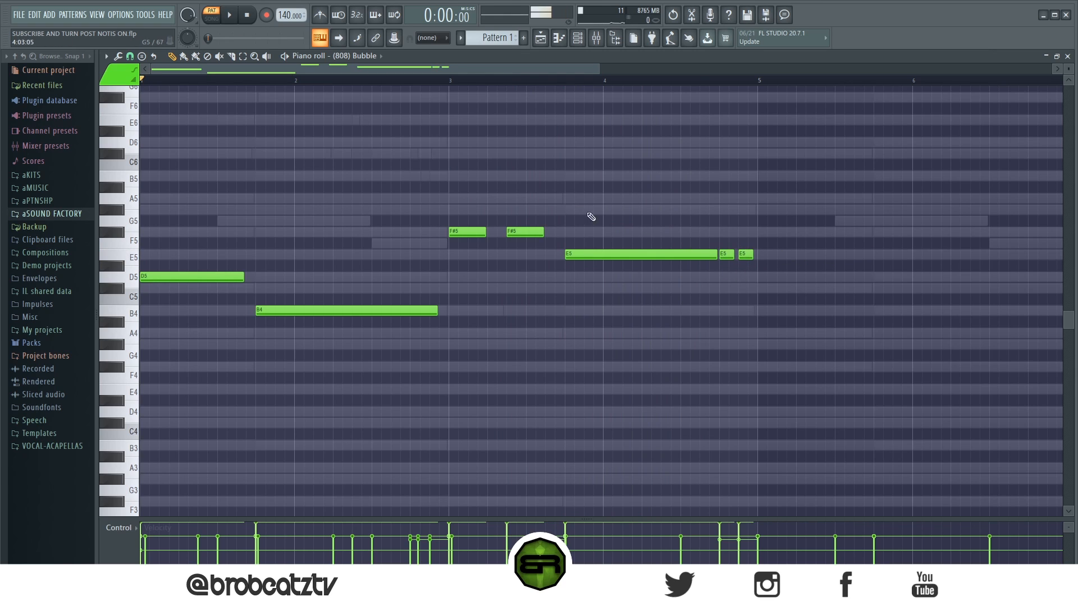
# Duplicate the whole four-bar 808 phrase into bars 5–8
pyautogui.scroll(-3, 413, 92)
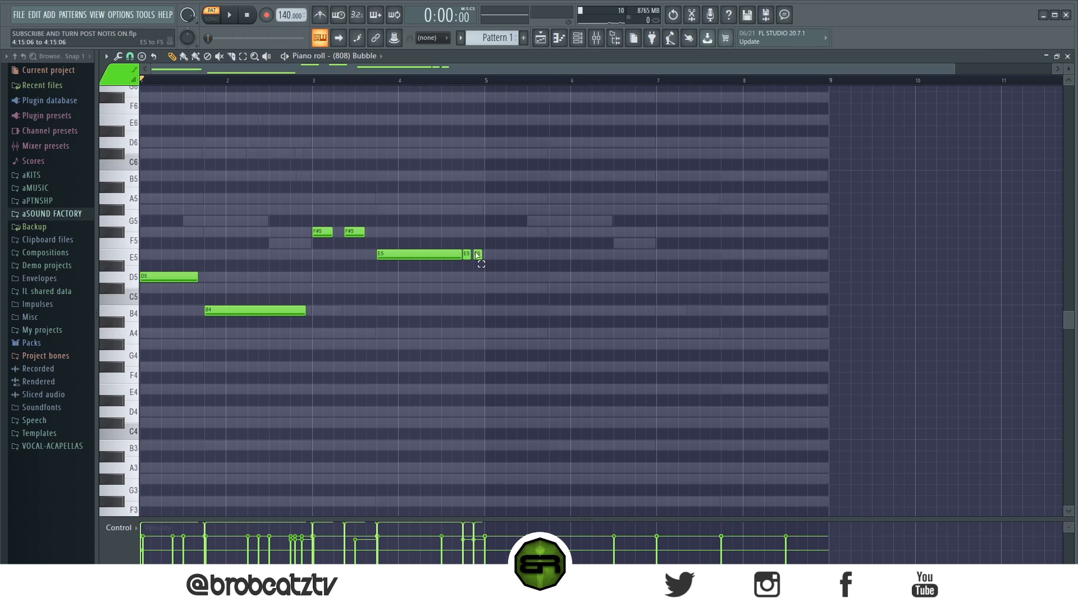
pyautogui.moveTo(161, 249); pyautogui.dragTo(265, 327)
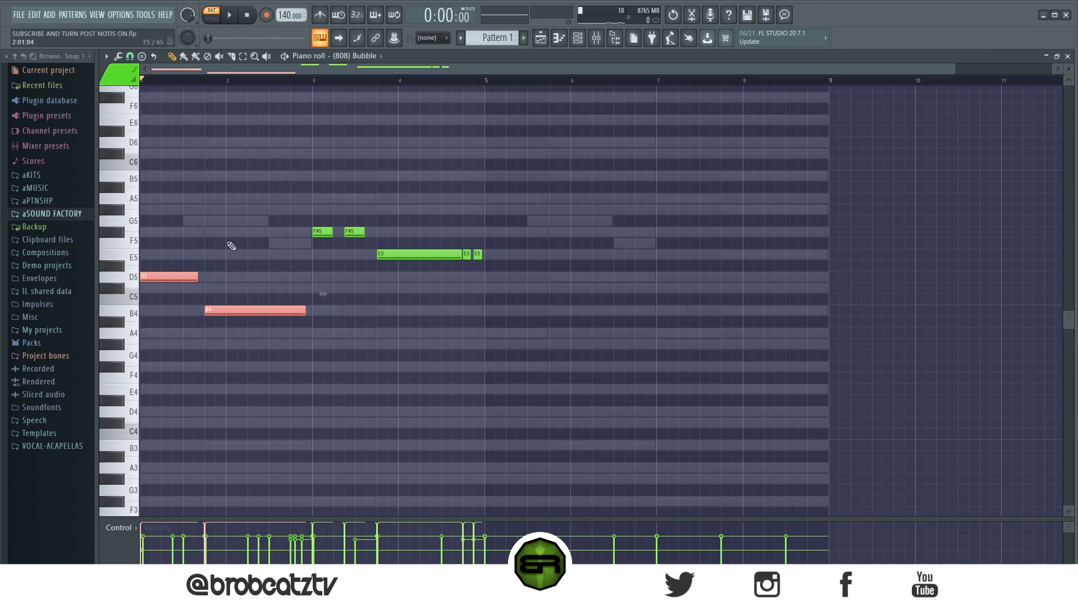
pyautogui.scroll(-1, 286, 84)
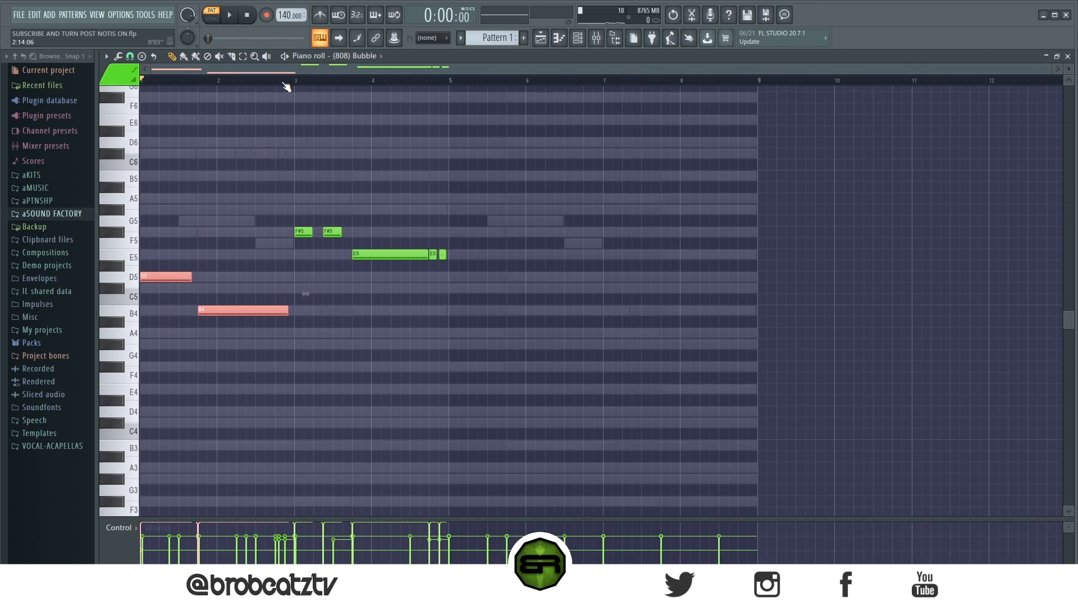
pyautogui.moveTo(429, 239); pyautogui.dragTo(451, 269)
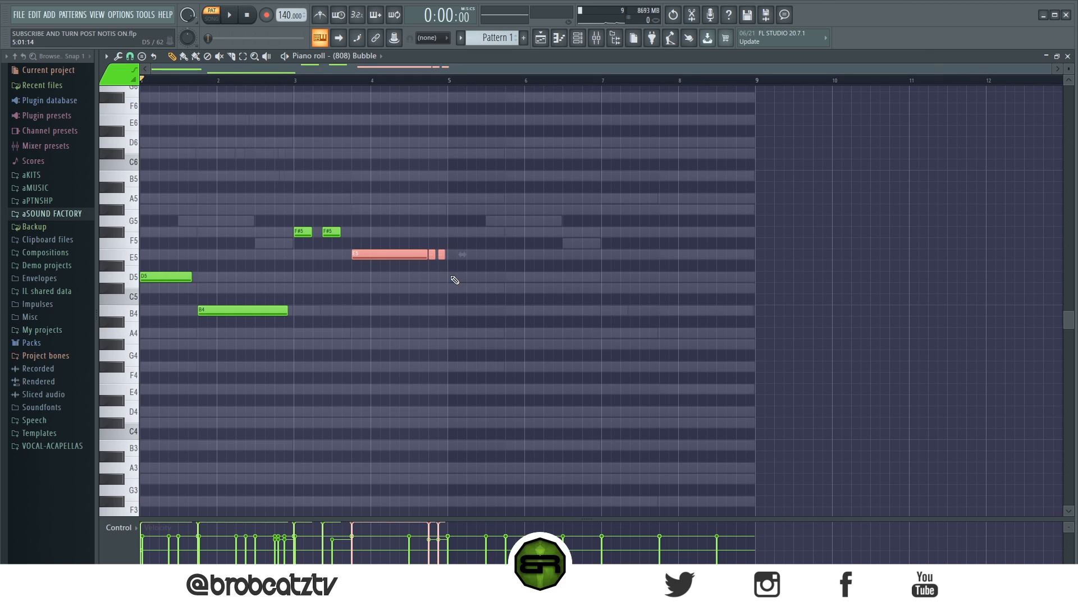
pyautogui.keyDown('ctrl'); pyautogui.rightClick(457, 247); pyautogui.keyUp('ctrl')
pyautogui.keyDown('ctrl'); pyautogui.rightClick(460, 249); pyautogui.keyUp('ctrl')
pyautogui.rightClick(561, 258)
pyautogui.moveTo(562, 265)
pyautogui.mouseDown()
pyautogui.moveTo(594, 289)
pyautogui.moveTo(572, 275)
pyautogui.mouseUp()
pyautogui.hotkey('ctrl', 'a')
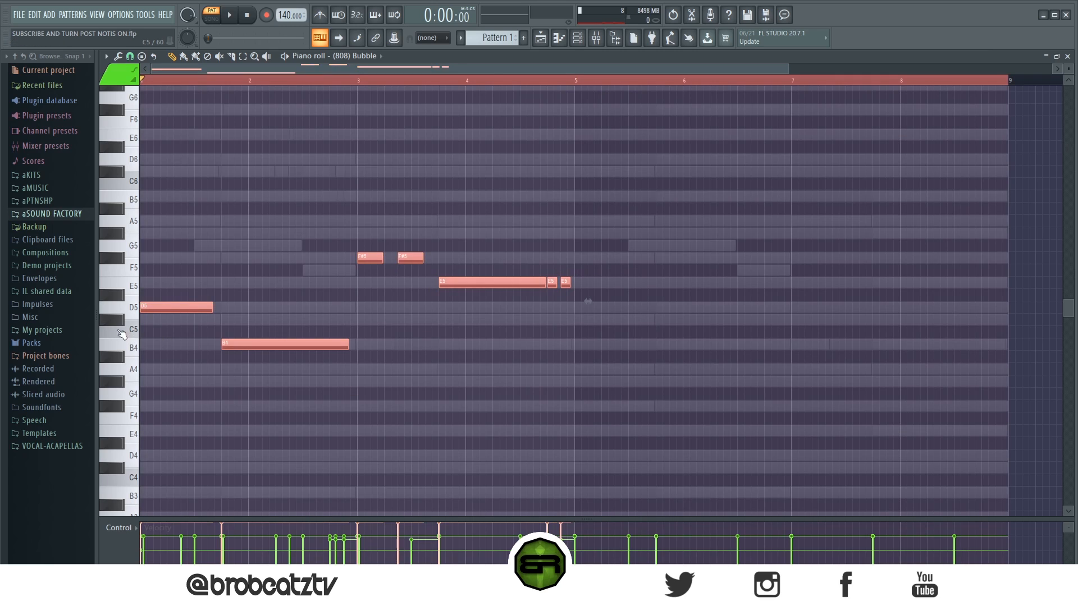
pyautogui.hotkey('ctrl', 'b')
# Raise the final short E5 note at the end of bar 8 by one octave to E6
pyautogui.moveTo(624, 330); pyautogui.dragTo(617, 330)
pyautogui.rightClick(608, 376)
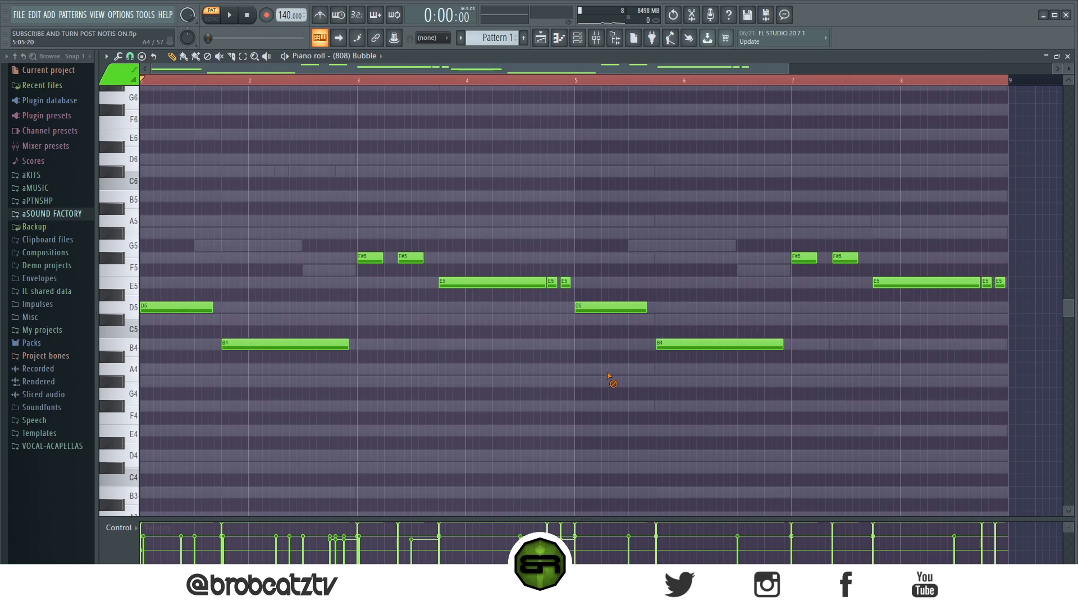
pyautogui.hotkey('ctrl', 'Up')
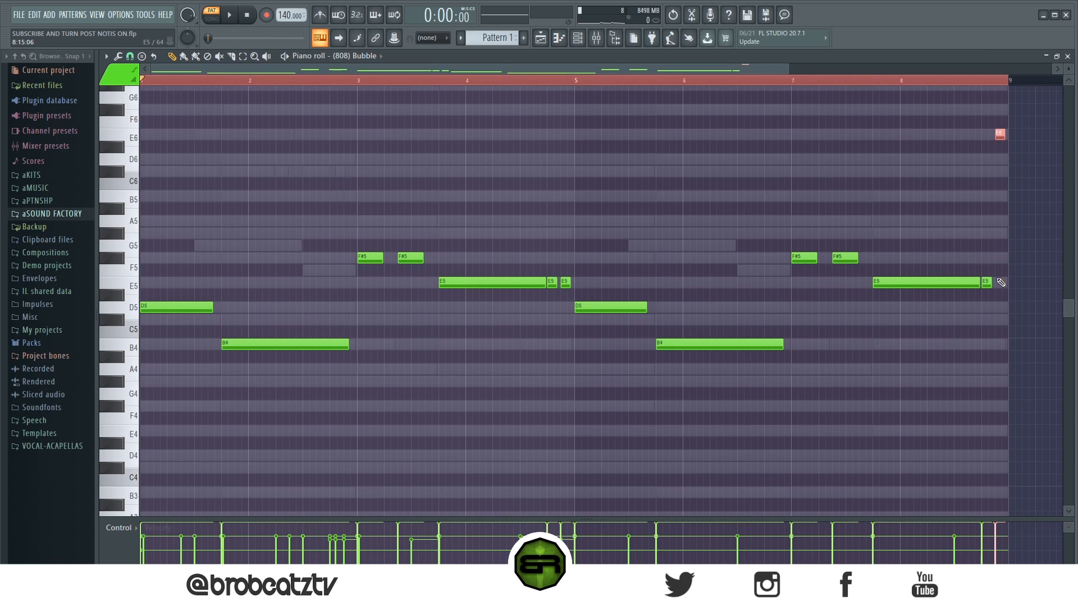
pyautogui.hotkey('ctrl', 'd')
# Split the D5 note at the start of bar 5 into two consecutive D5 notes and play the 808 line through
pyautogui.click(230, 56)
pyautogui.moveTo(615, 297); pyautogui.dragTo(617, 319)
pyautogui.click(172, 57)
pyautogui.keyDown('ctrl'); pyautogui.click(638, 366); pyautogui.keyUp('ctrl')
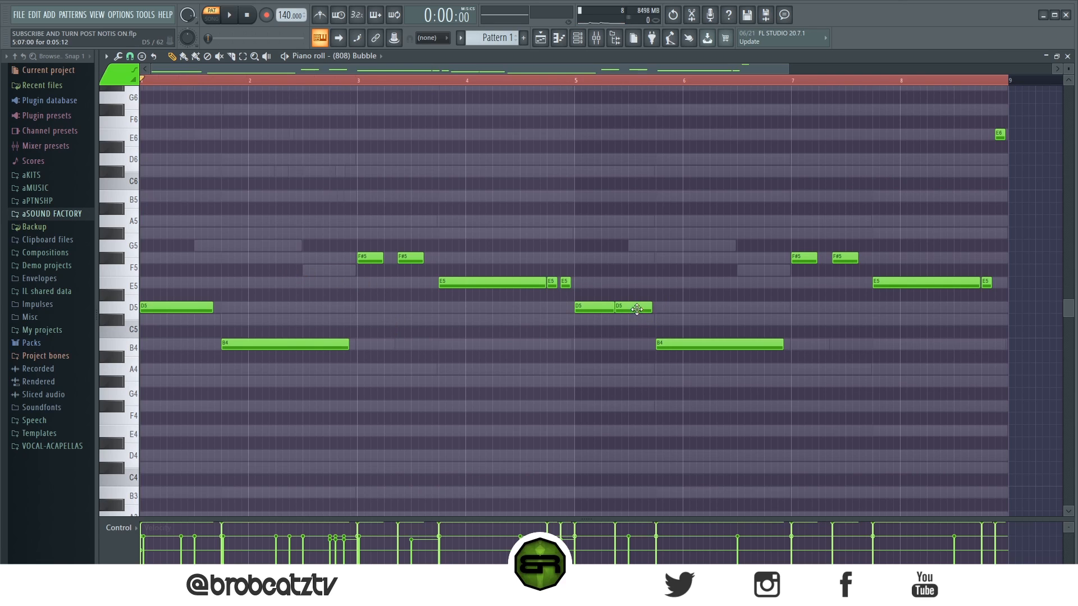
pyautogui.press('space')
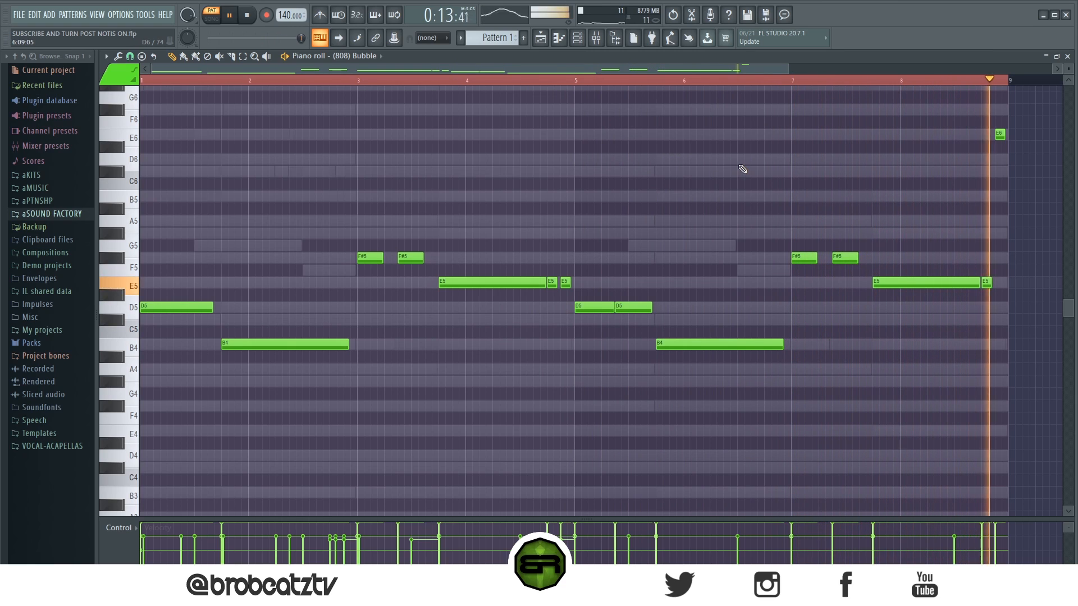
pyautogui.press('space')
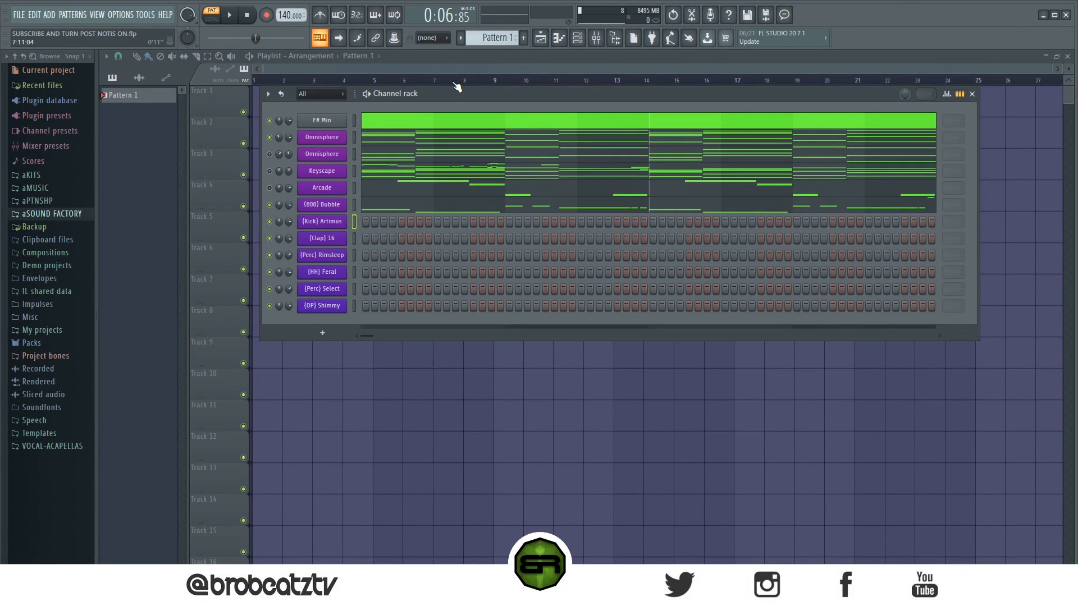
# Open the piano roll of the (Kick) Artimus channel and place a C5 hit at the start of bar 1
pyautogui.rightClick(338, 220)
pyautogui.click(360, 221)
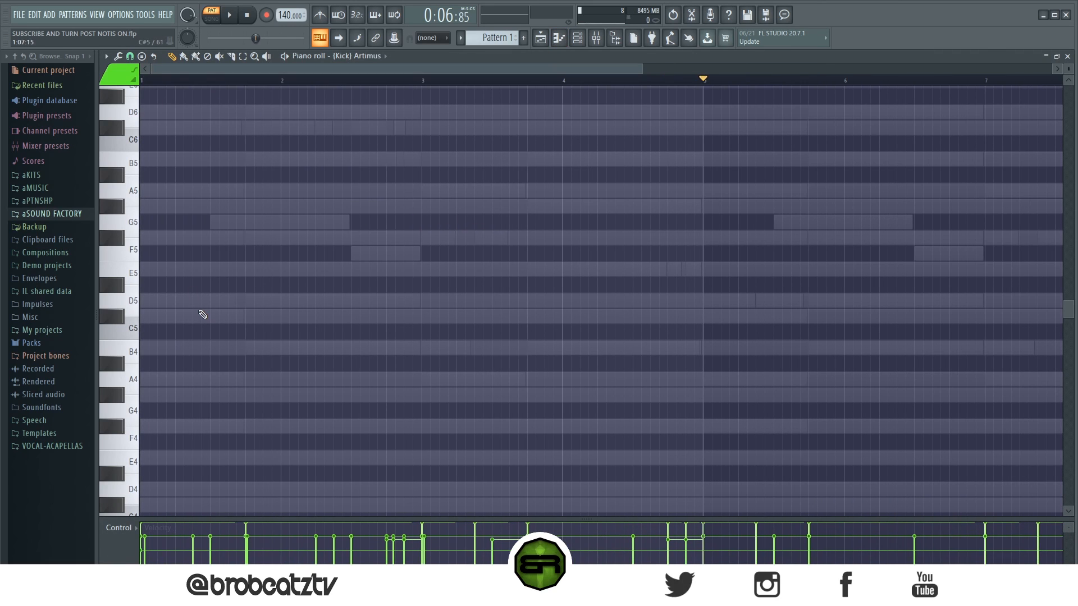
pyautogui.click(145, 332)
# Try a busy kick rhythm by adding nine more C5 hits across bars 1 and 2
pyautogui.click(195, 332)
pyautogui.click(212, 332)
pyautogui.click(248, 331)
pyautogui.click(265, 332)
pyautogui.click(283, 331)
pyautogui.click(326, 331)
pyautogui.click(318, 332)
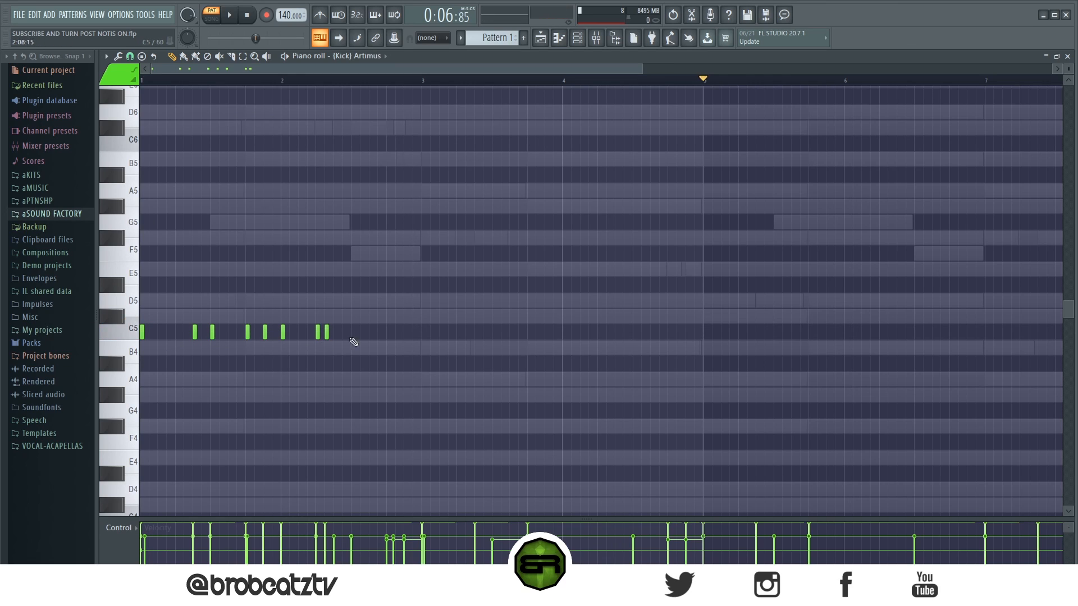
pyautogui.click(370, 332)
pyautogui.click(406, 332)
# Play the busy kick rhythm and delete every kick except the first hit of bar 1
pyautogui.press('space')
pyautogui.moveTo(483, 294); pyautogui.dragTo(123, 361)
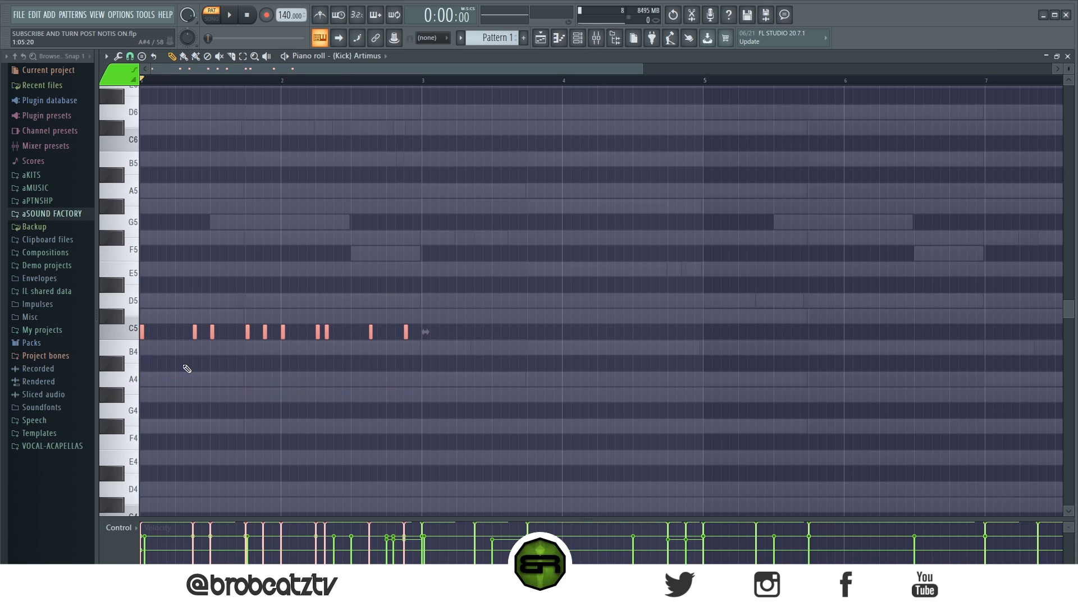
pyautogui.click(270, 393)
pyautogui.press('space')
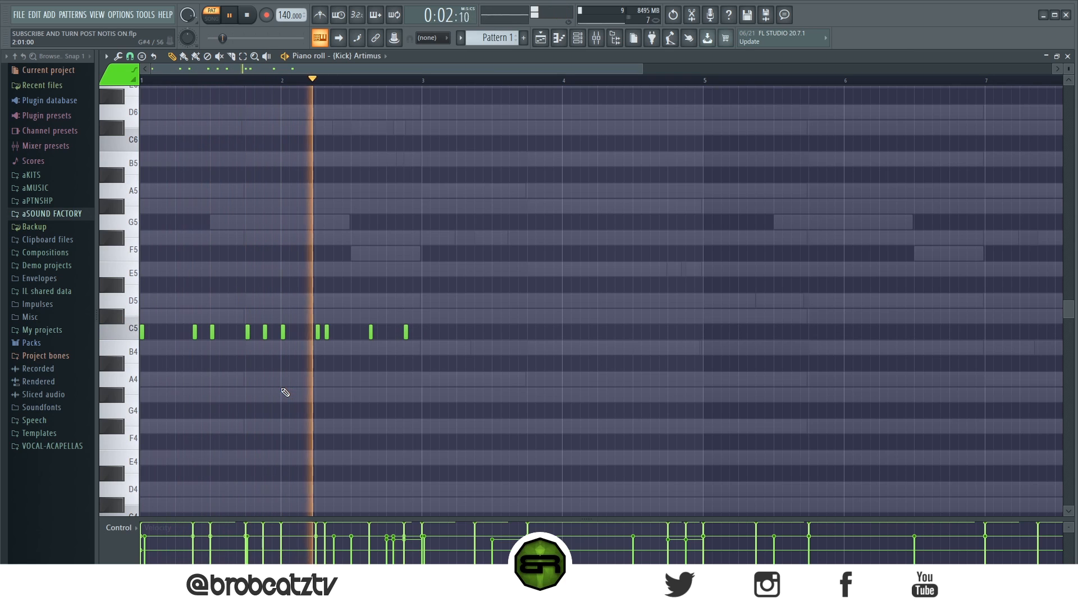
pyautogui.press('space')
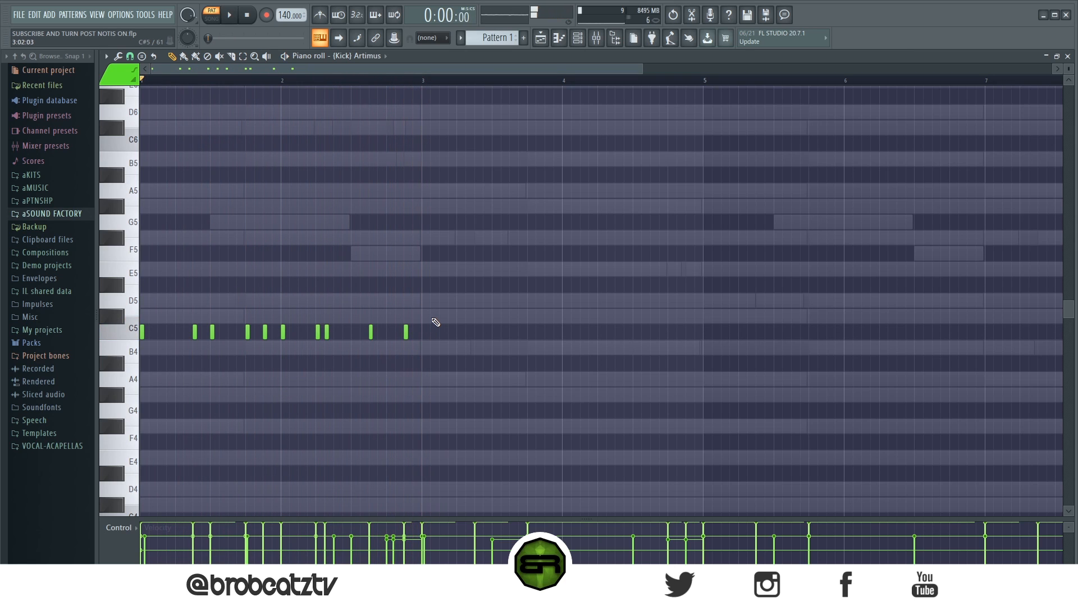
pyautogui.moveTo(459, 293); pyautogui.dragTo(192, 394)
pyautogui.press('Delete')
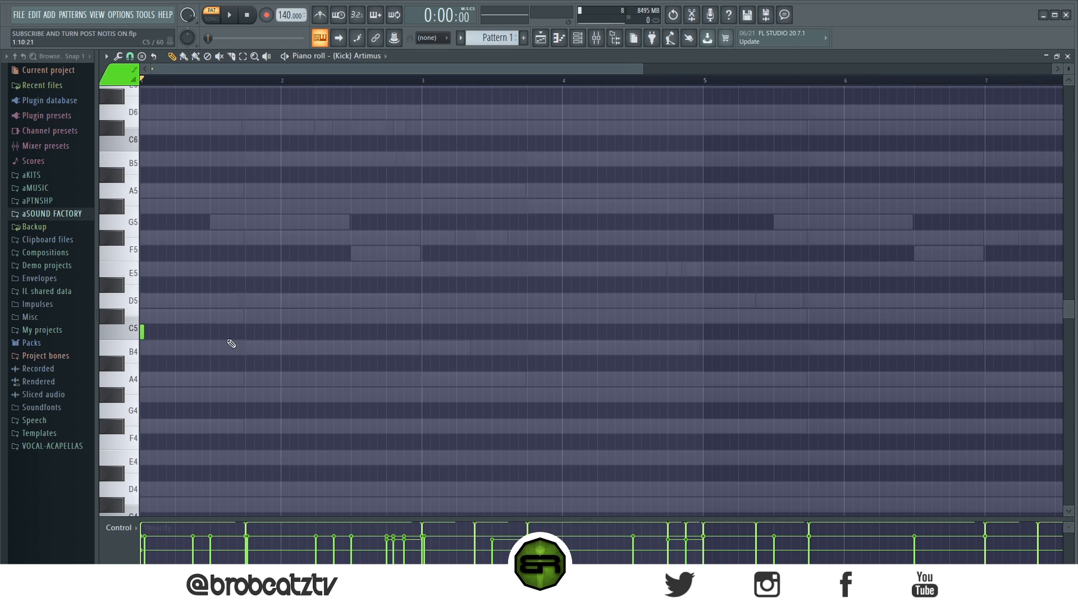
# Place a C5 kick on the last beat of bar 1, matching the second 808 note, and play from the start
pyautogui.click(246, 337)
pyautogui.press('space')
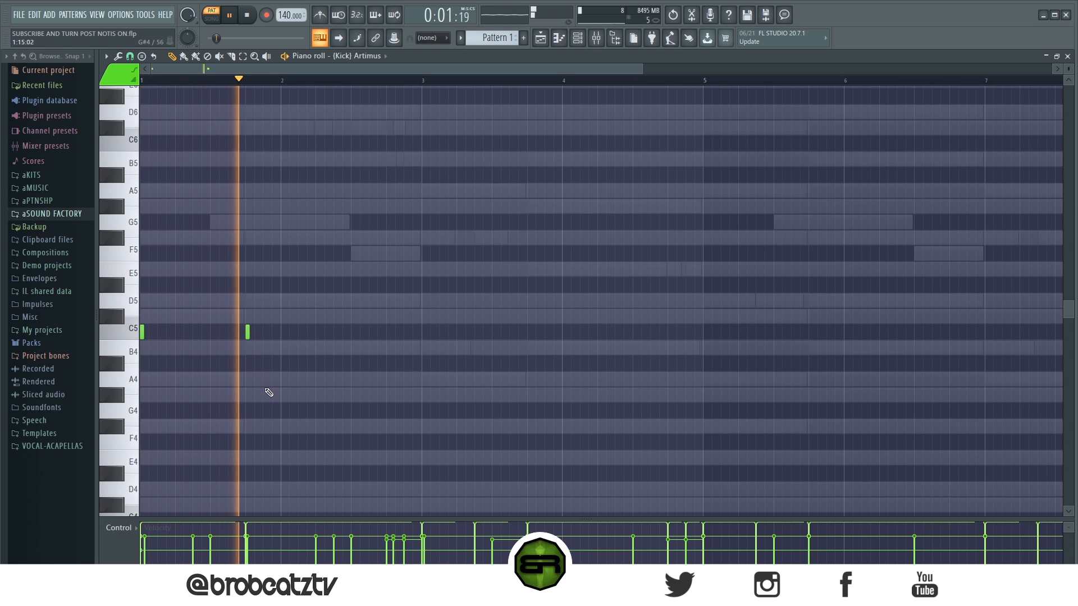
pyautogui.press('space')
pyautogui.press('space')
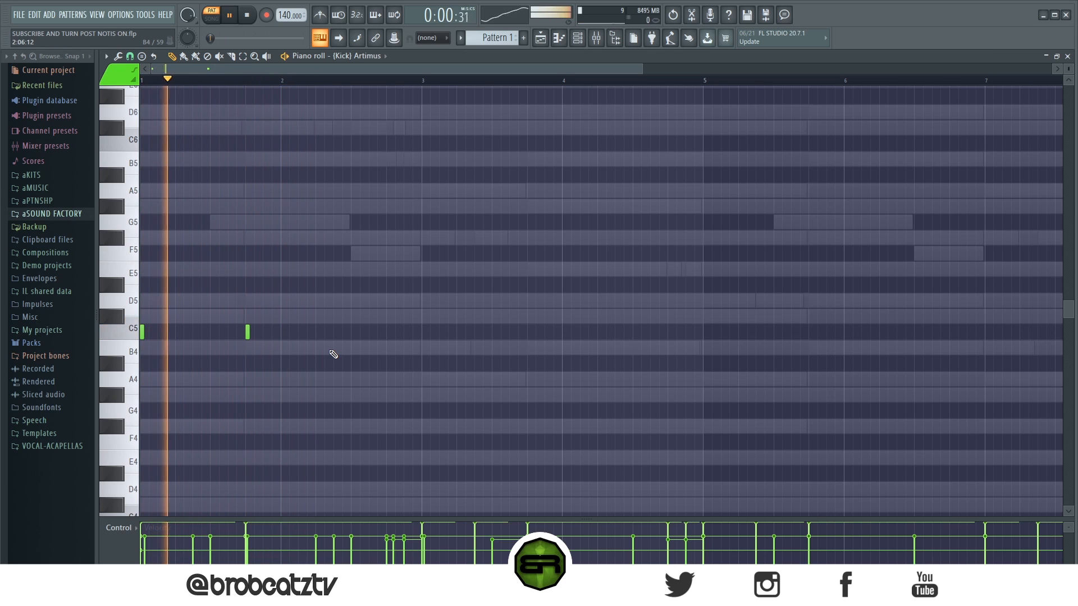
# Add C5 kicks on the three 808 onsets in bar 3 and on the last short 808 note at the end of bar 4
pyautogui.click(428, 335)
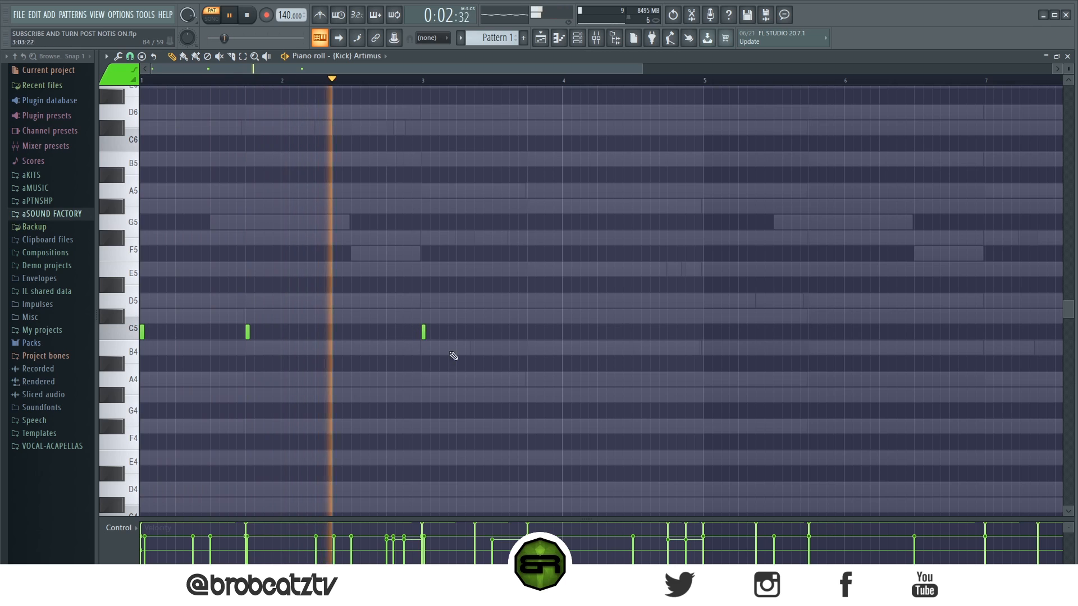
pyautogui.click(477, 333)
pyautogui.click(529, 333)
pyautogui.press('space')
pyautogui.click(685, 335)
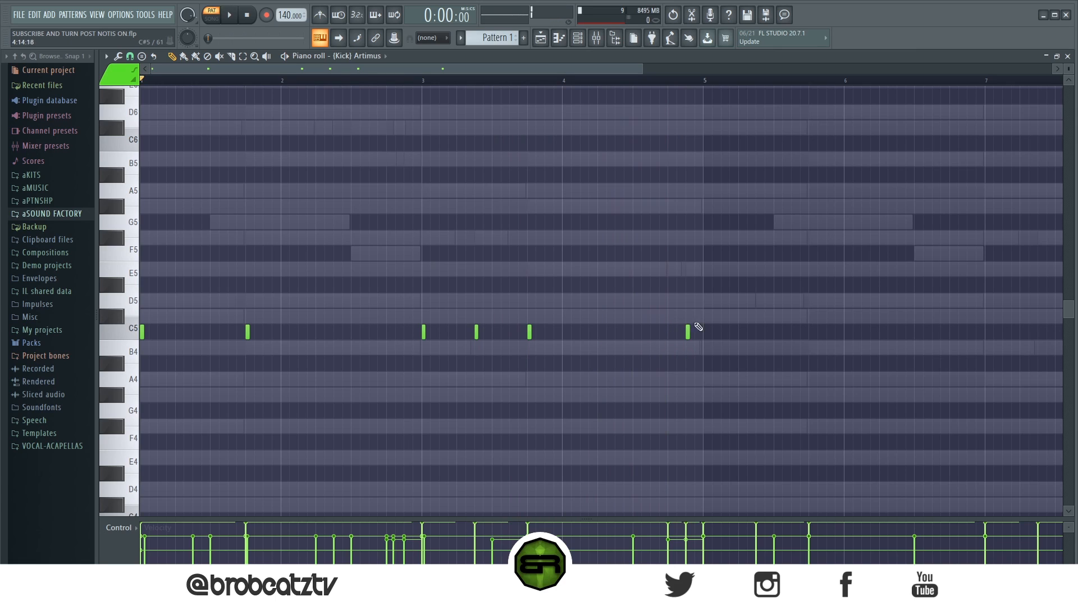
pyautogui.click(406, 334)
pyautogui.rightClick(405, 332)
# Duplicate the four-bar kick pattern into bars 5–8 and remove the middle kick of bar 7
pyautogui.moveTo(758, 276); pyautogui.dragTo(140, 402)
pyautogui.hotkey('ctrl', 'b')
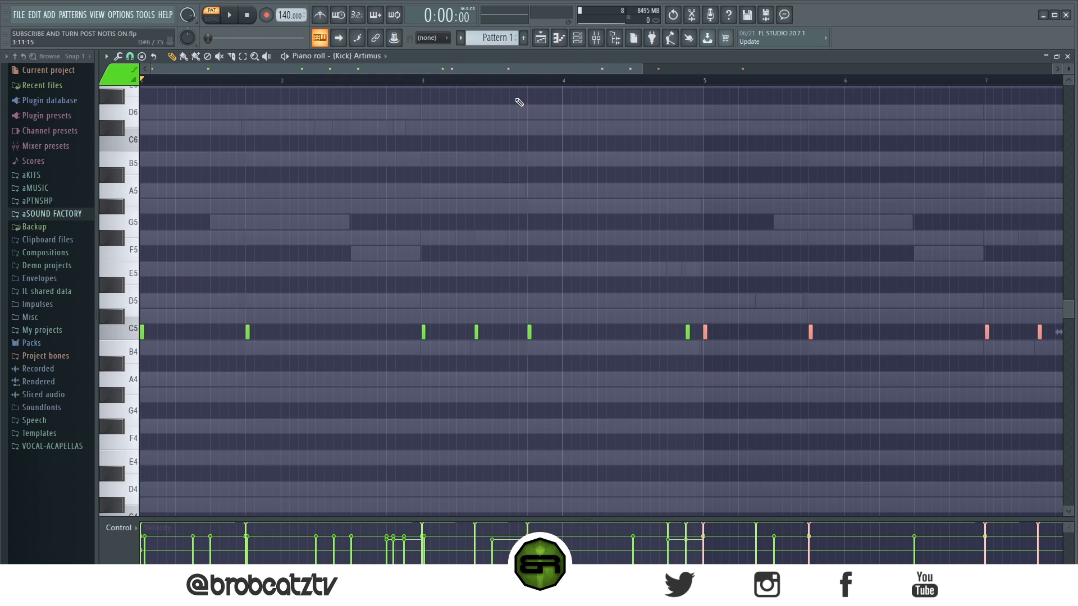
pyautogui.scroll(-4, 520, 84)
pyautogui.hotkey('ctrl', 'd')
pyautogui.rightClick(690, 332)
pyautogui.click(519, 332)
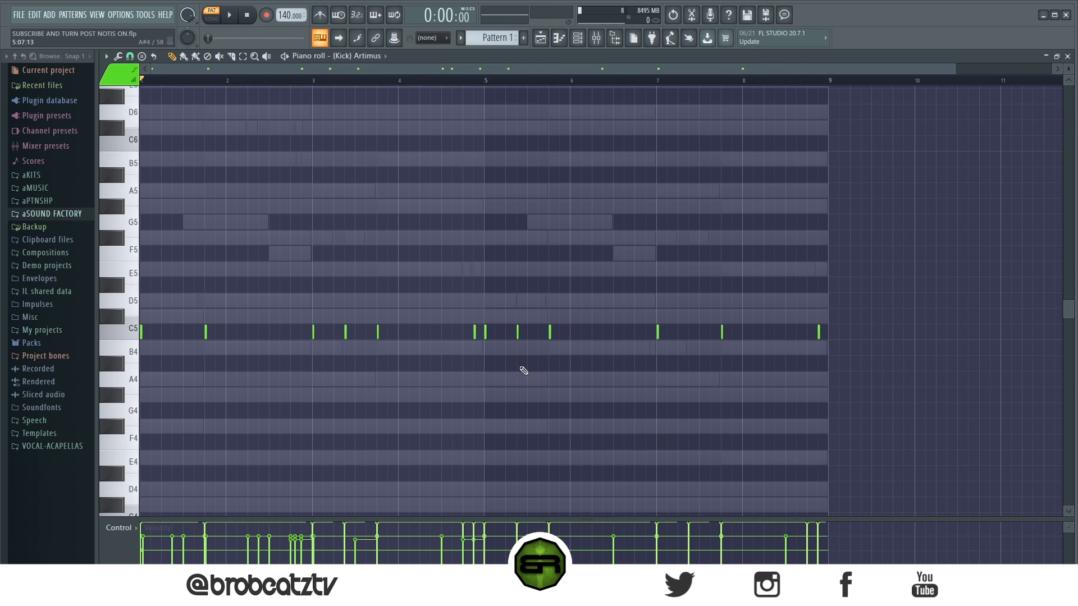
pyautogui.rightClick(517, 332)
pyautogui.moveTo(956, 68); pyautogui.dragTo(782, 88)
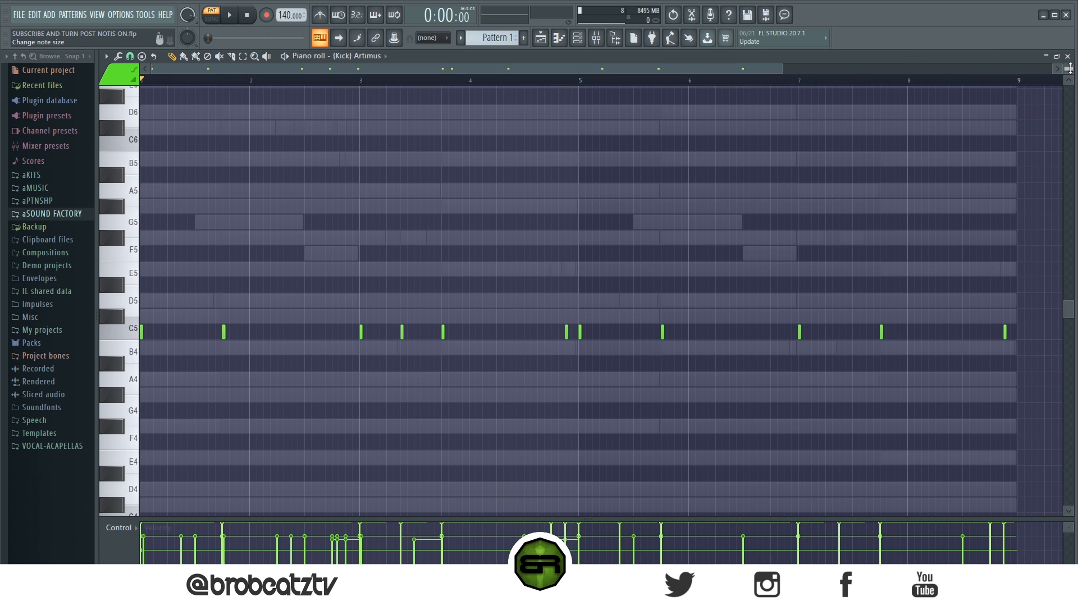
pyautogui.moveTo(1068, 68); pyautogui.dragTo(1068, 74)
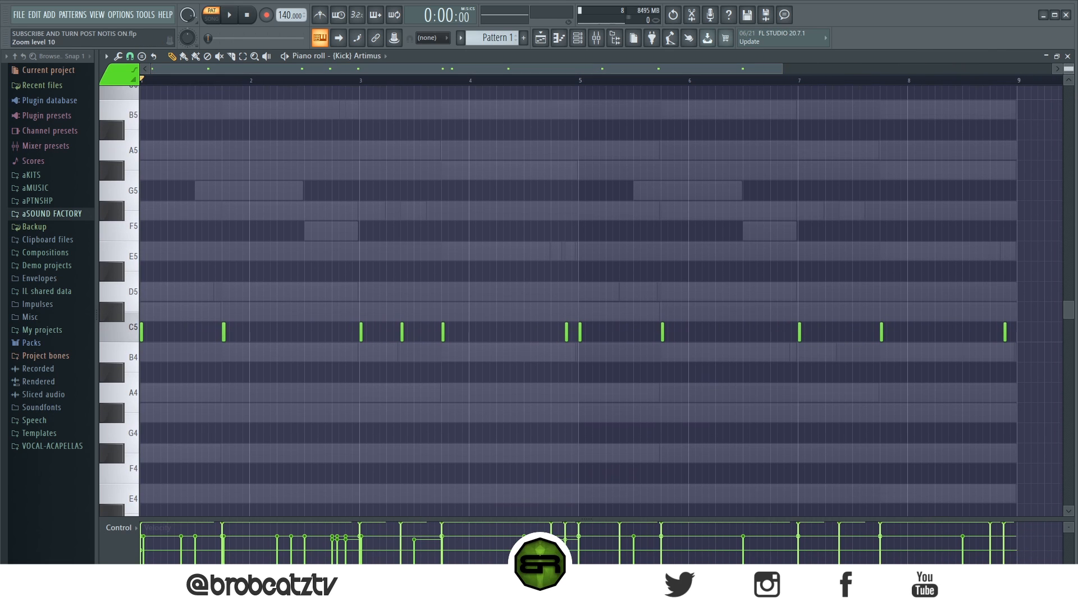
# Try filling bars 2 and 4 with four extra C5 kicks in each bar
pyautogui.click(279, 333)
pyautogui.click(319, 332)
pyautogui.rightClick(319, 332)
pyautogui.rightClick(279, 332)
pyautogui.click(471, 332)
pyautogui.click(505, 332)
pyautogui.click(553, 332)
pyautogui.click(540, 332)
pyautogui.click(313, 332)
pyautogui.click(286, 332)
pyautogui.click(266, 332)
pyautogui.click(258, 332)
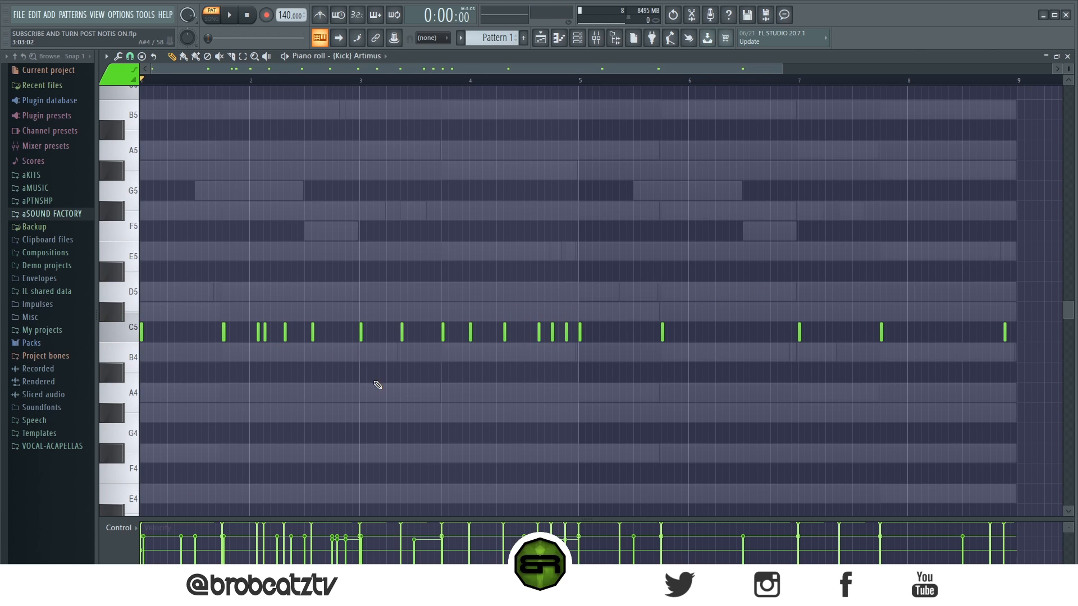
# Erase all kicks from bar 2 through bar 4 and place the three C5 kicks of bar 3 again
pyautogui.moveTo(241, 336); pyautogui.dragTo(567, 336)
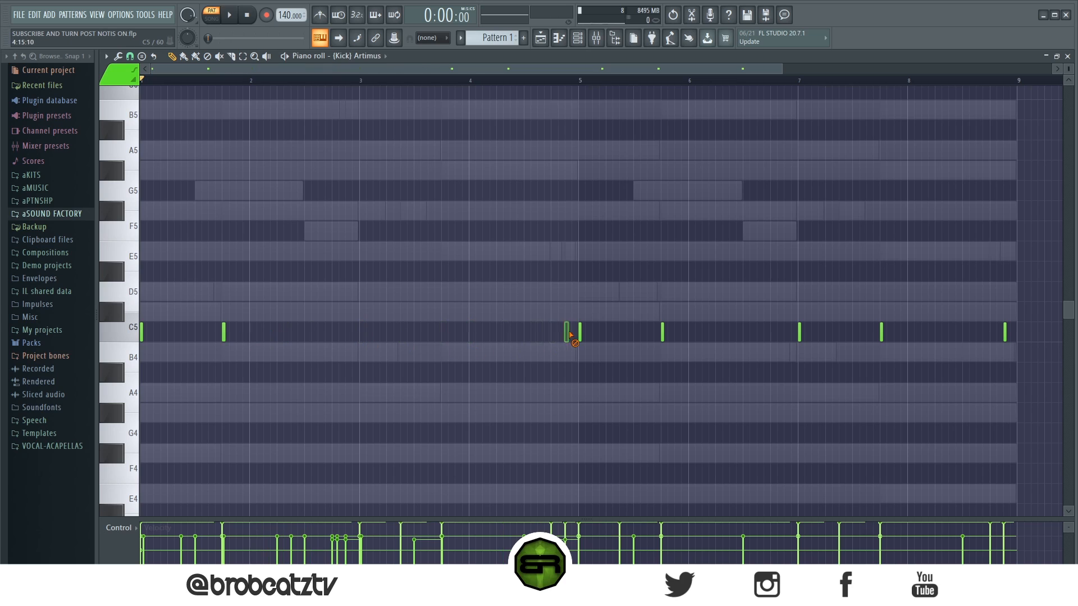
pyautogui.click(364, 335)
pyautogui.click(400, 335)
pyautogui.click(443, 335)
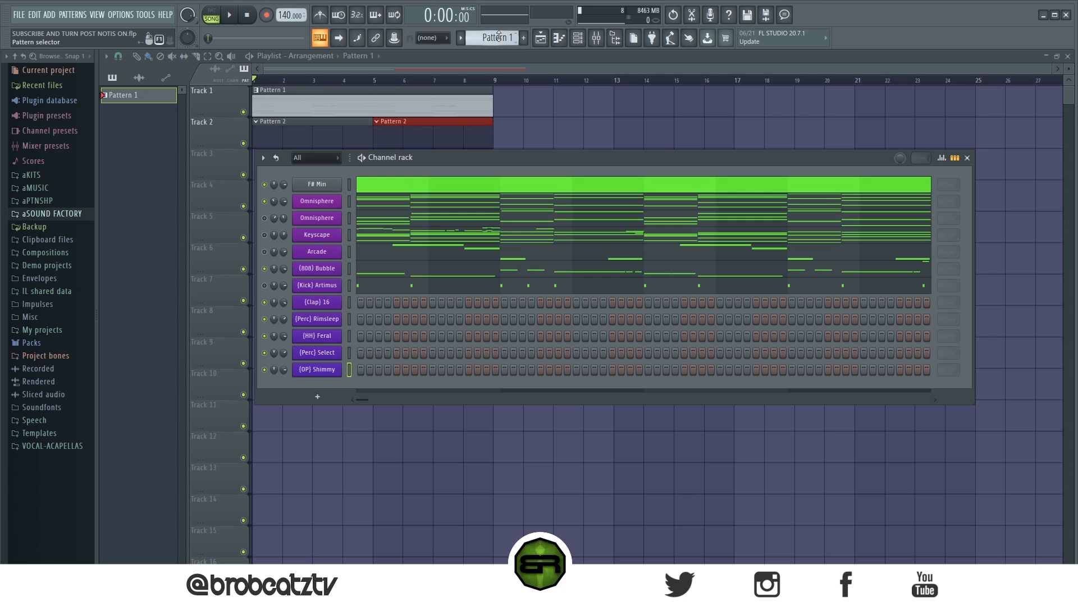
# Switch to Pattern 2 and place (Clap) 16 hits on steps 9, 25, 41 and 57
pyautogui.scroll(-1, 499, 38)
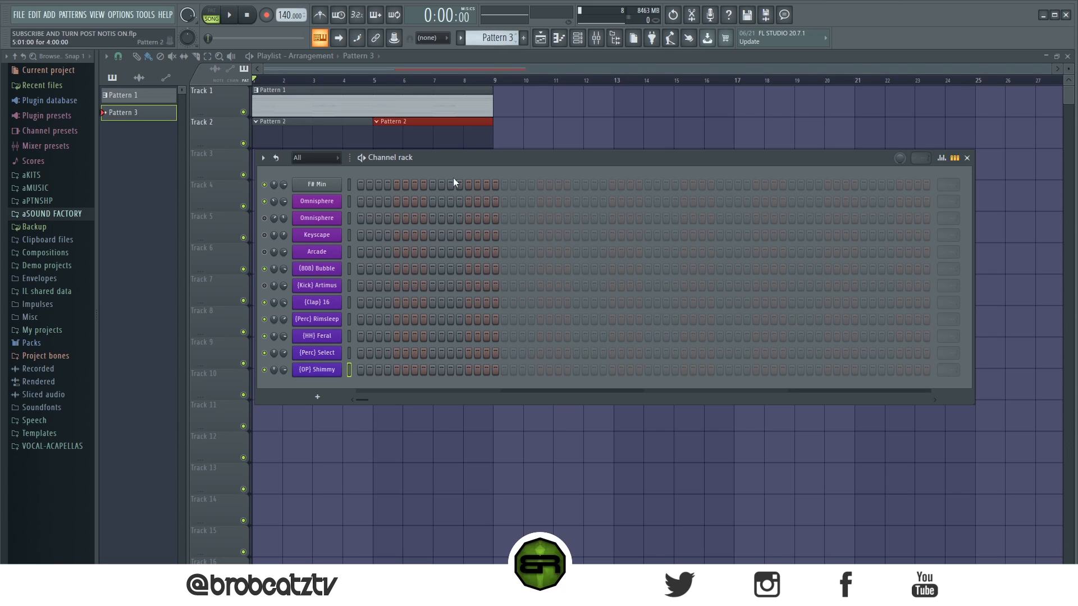
pyautogui.click(434, 302)
pyautogui.click(576, 302)
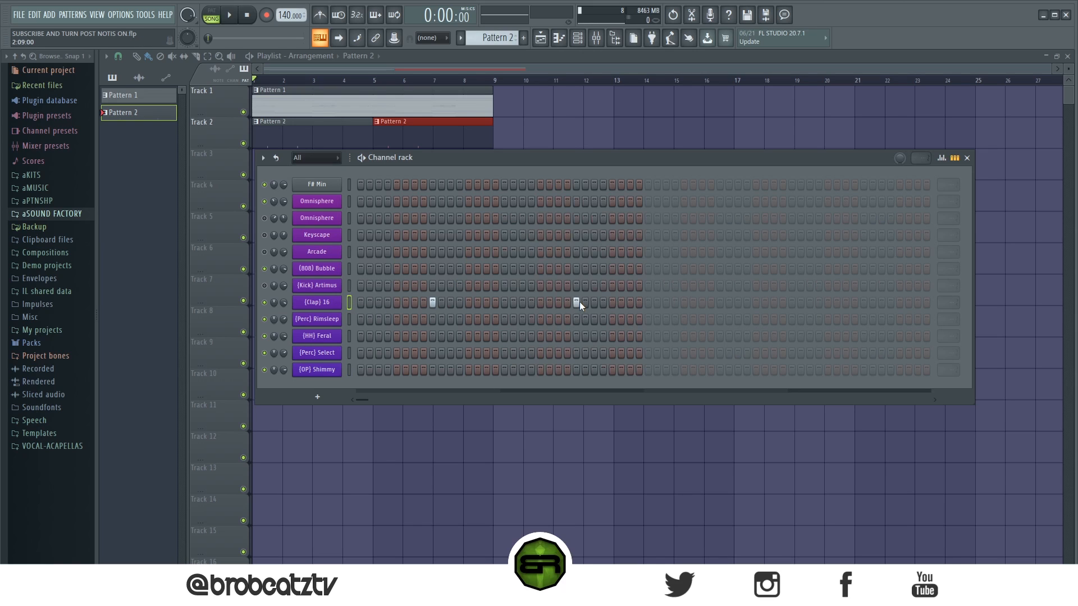
pyautogui.click(719, 303)
pyautogui.click(863, 303)
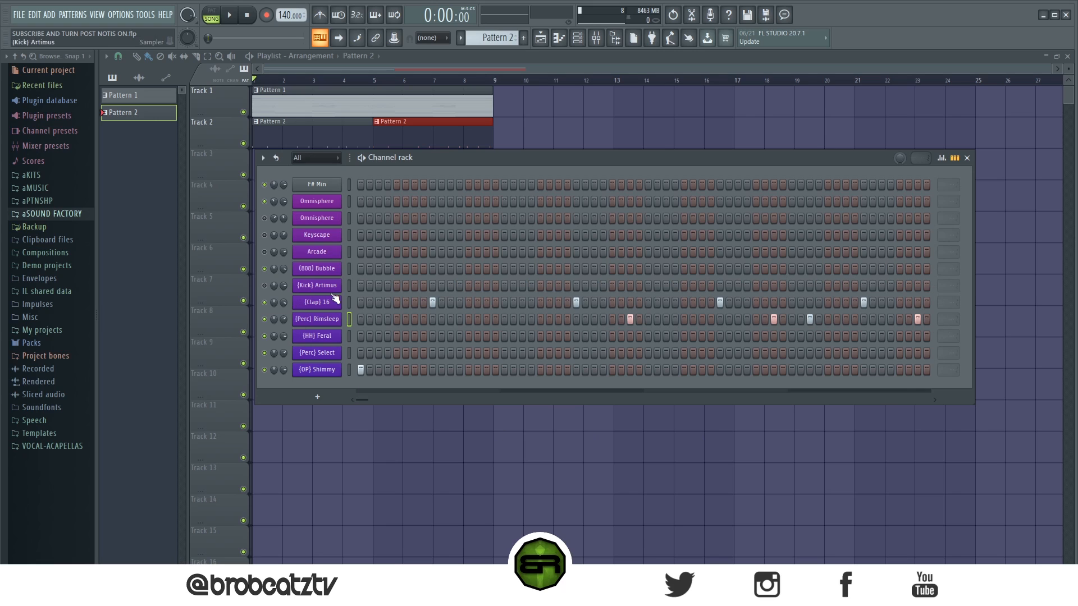
# Play the arrangement, view the clap notes in the piano roll and bring up the channel rack again
pyautogui.press('space')
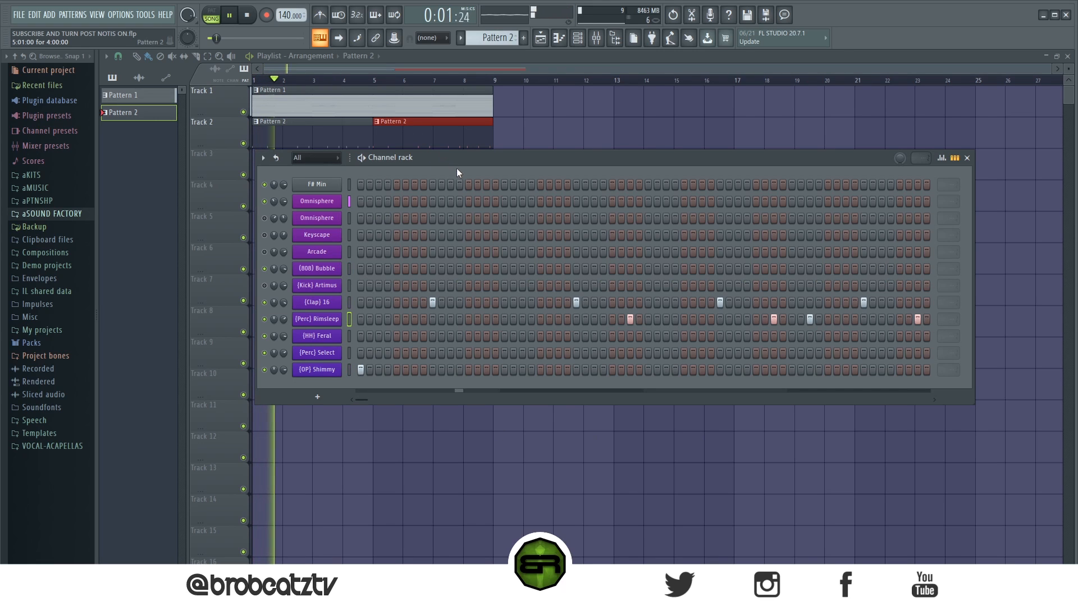
pyautogui.rightClick(337, 302)
pyautogui.click(392, 302)
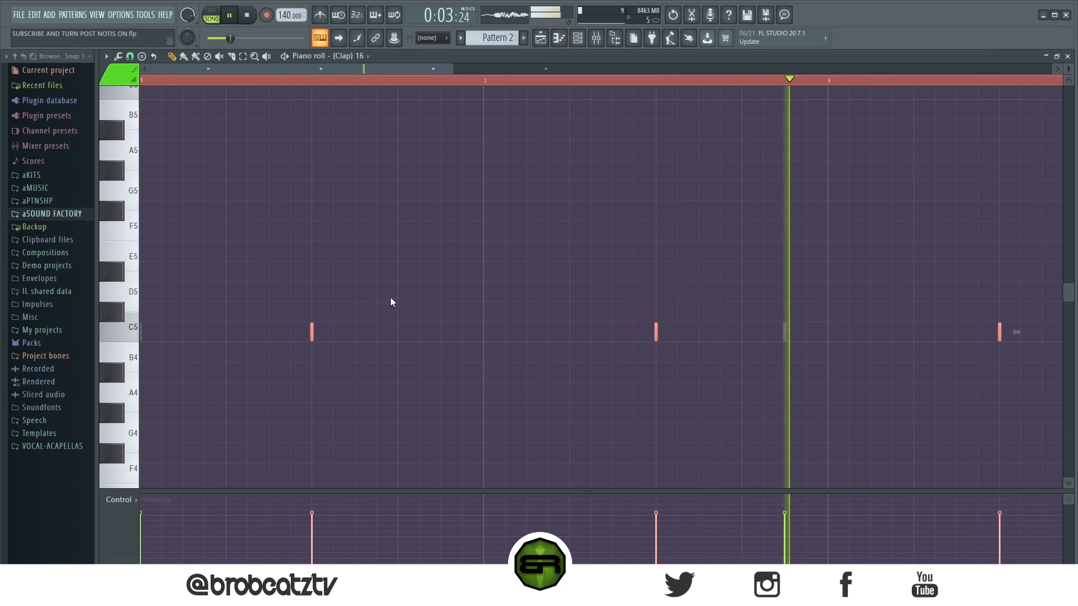
pyautogui.click(577, 40)
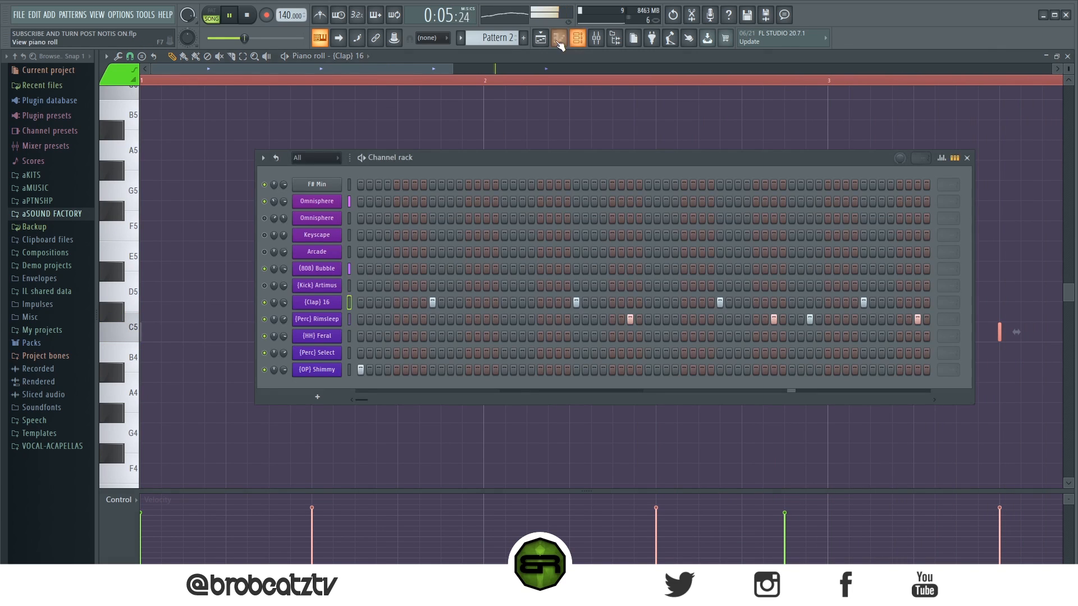
# Stop playback and open the (Perc) Rimsleep notes of bars 2 and 3 in the piano roll
pyautogui.click(542, 40)
pyautogui.click(576, 40)
pyautogui.press('space')
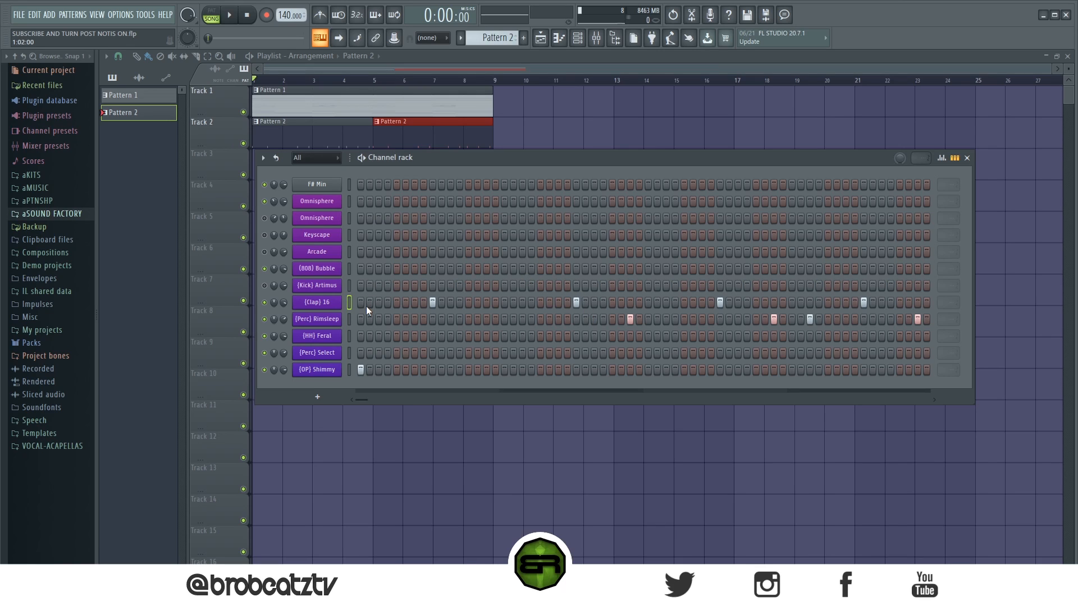
pyautogui.rightClick(338, 319)
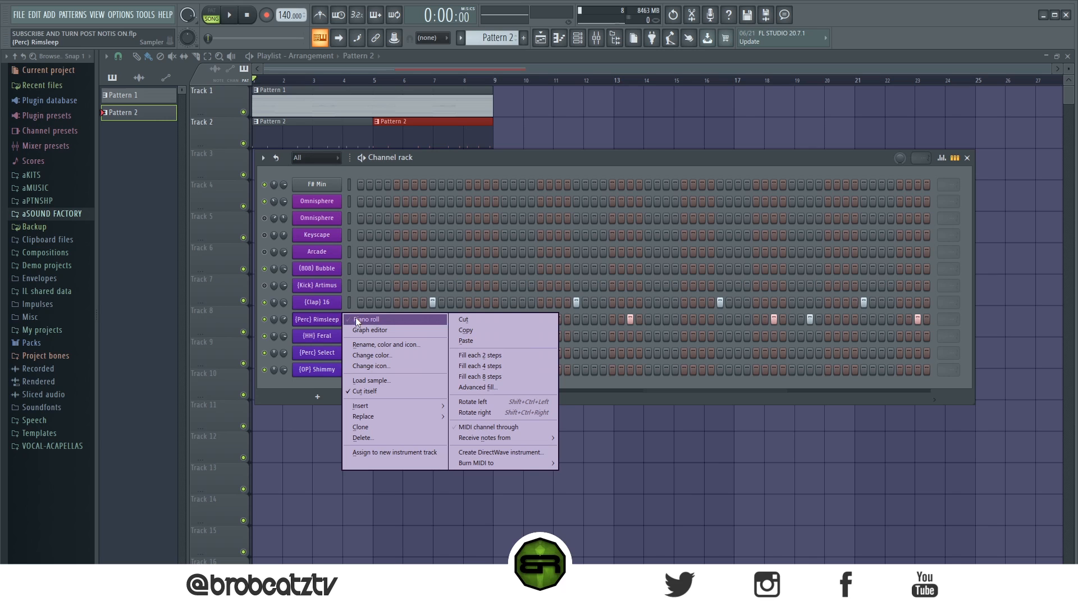
pyautogui.click(355, 317)
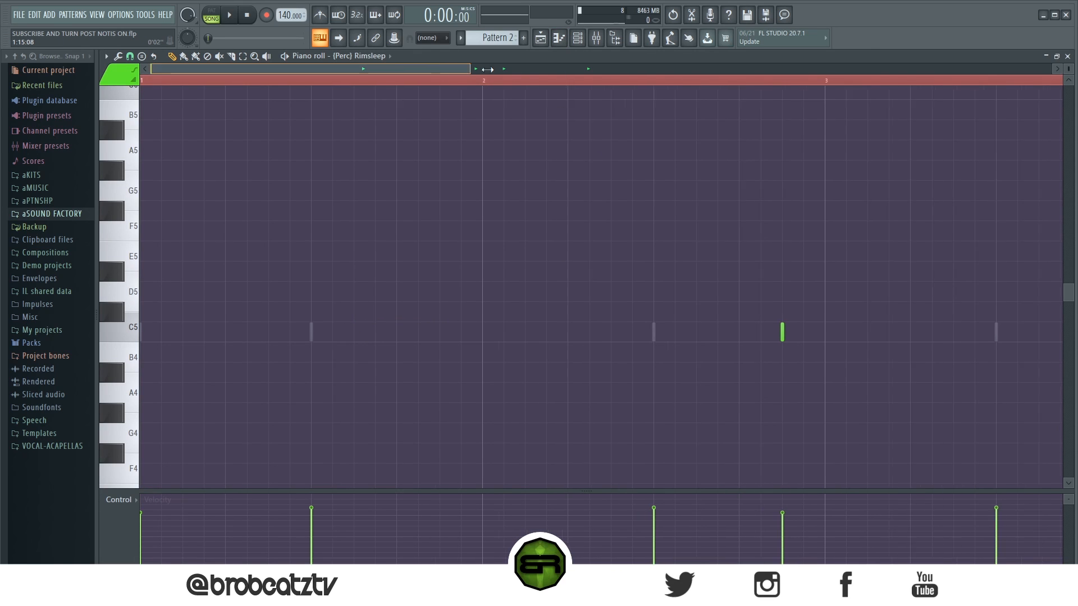
pyautogui.moveTo(487, 70); pyautogui.dragTo(879, 69)
pyautogui.scroll(4, 412, 88)
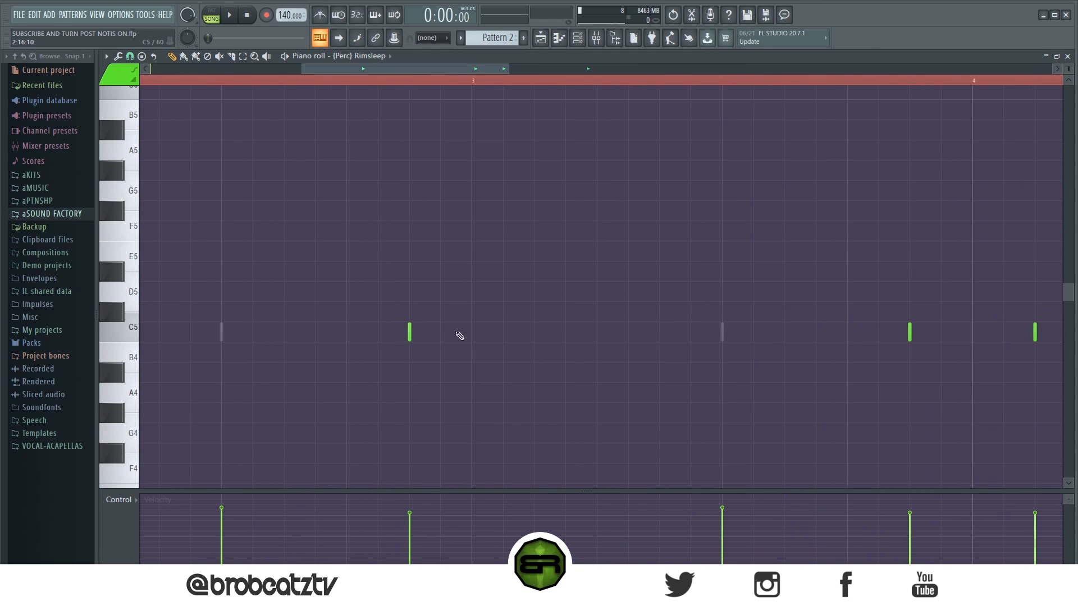
# With 1/2 step snap, try lengthening the Rimsleep note near the end of bar 2 to two steps and chopping it into four
pyautogui.click(130, 56)
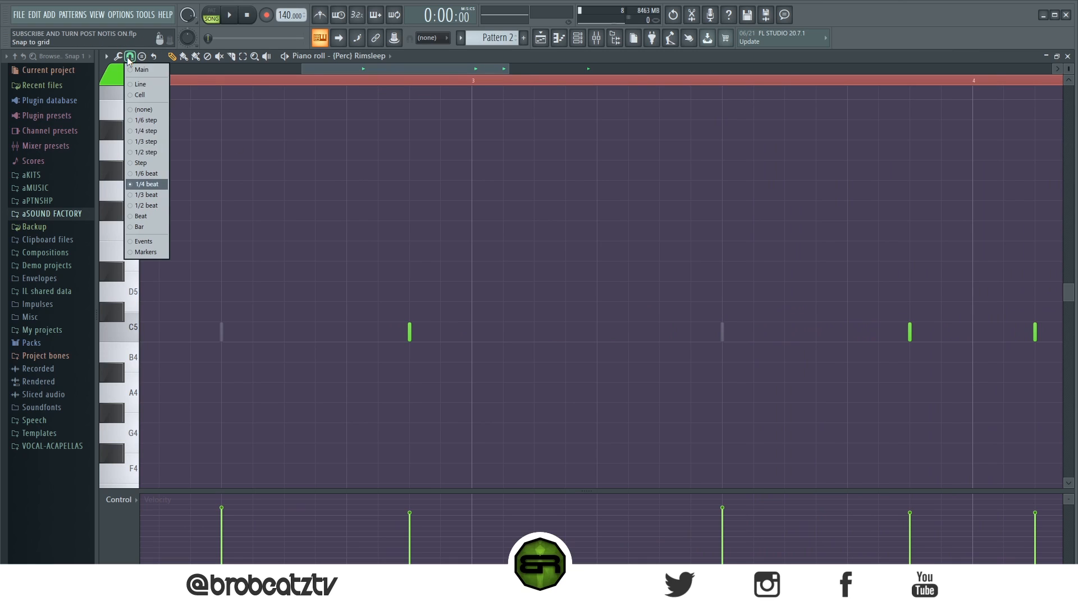
pyautogui.click(145, 152)
pyautogui.click(428, 334)
pyautogui.rightClick(441, 335)
pyautogui.moveTo(412, 334); pyautogui.dragTo(472, 335)
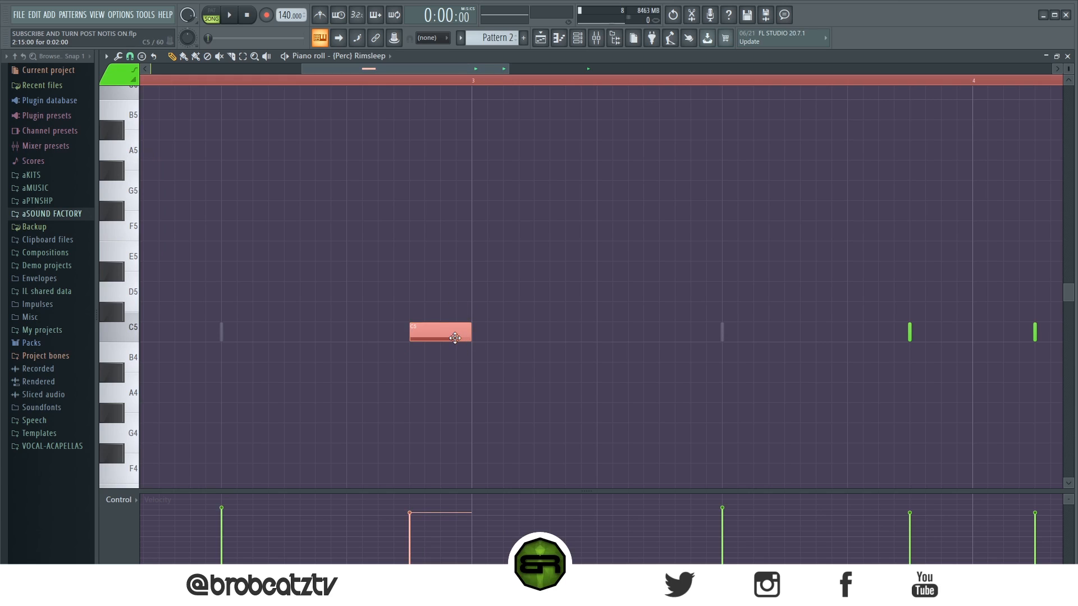
pyautogui.hotkey('alt', 'u')
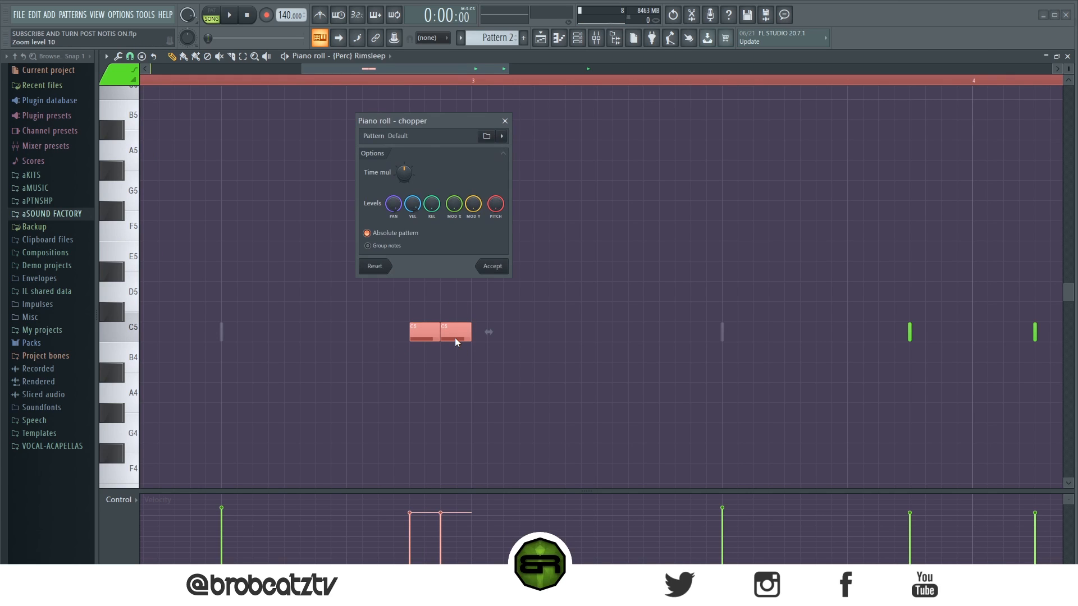
pyautogui.scroll(2, 408, 178)
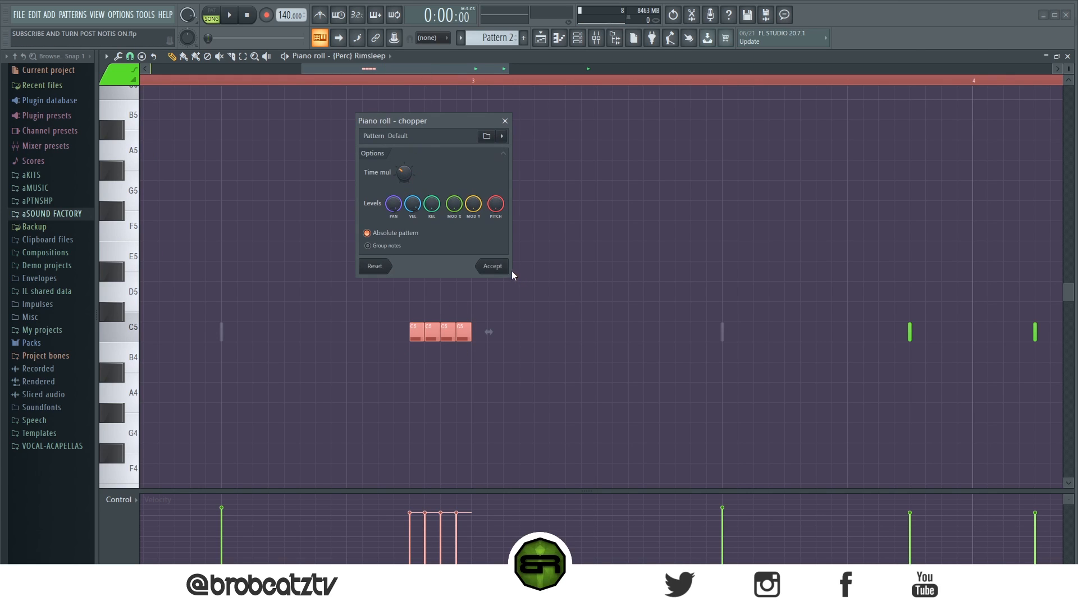
pyautogui.click(493, 266)
# Lower the note velocities of the first and third chopped Rimsleep notes
pyautogui.click(119, 499)
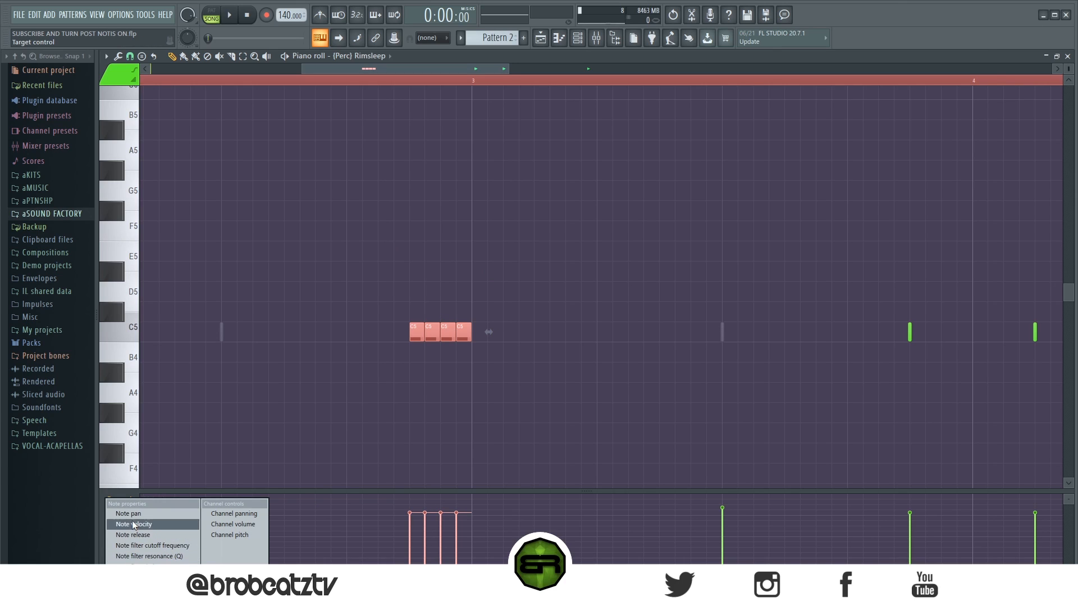
pyautogui.click(418, 342)
pyautogui.moveTo(411, 518); pyautogui.dragTo(411, 550)
pyautogui.click(443, 528)
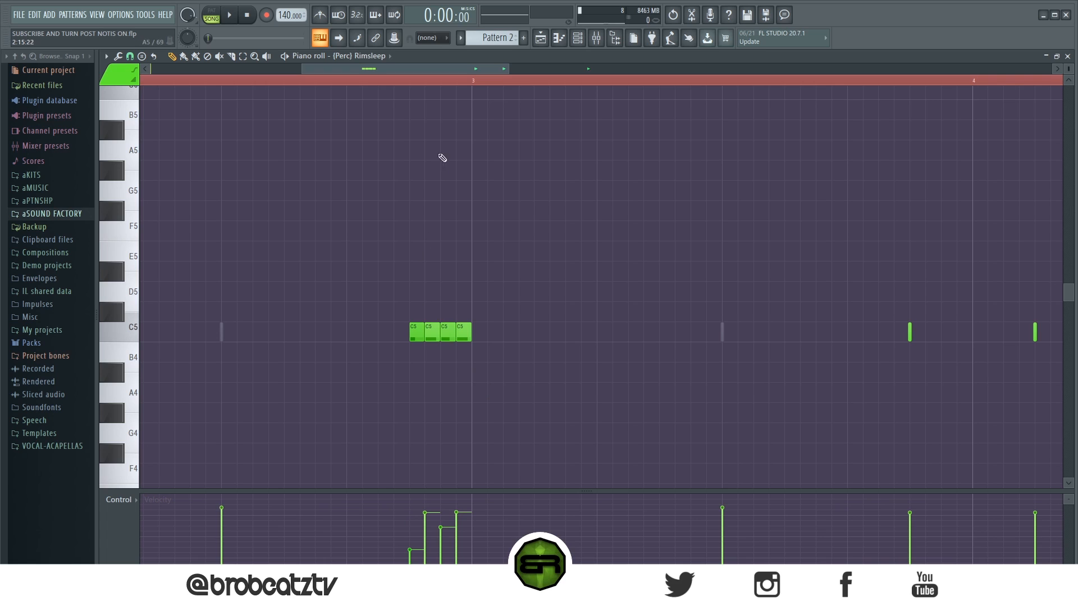
# Set the snap back to Step and replace the chopped Rimsleep notes with the single hit near the end of bar 2
pyautogui.moveTo(368, 69); pyautogui.dragTo(368, 272)
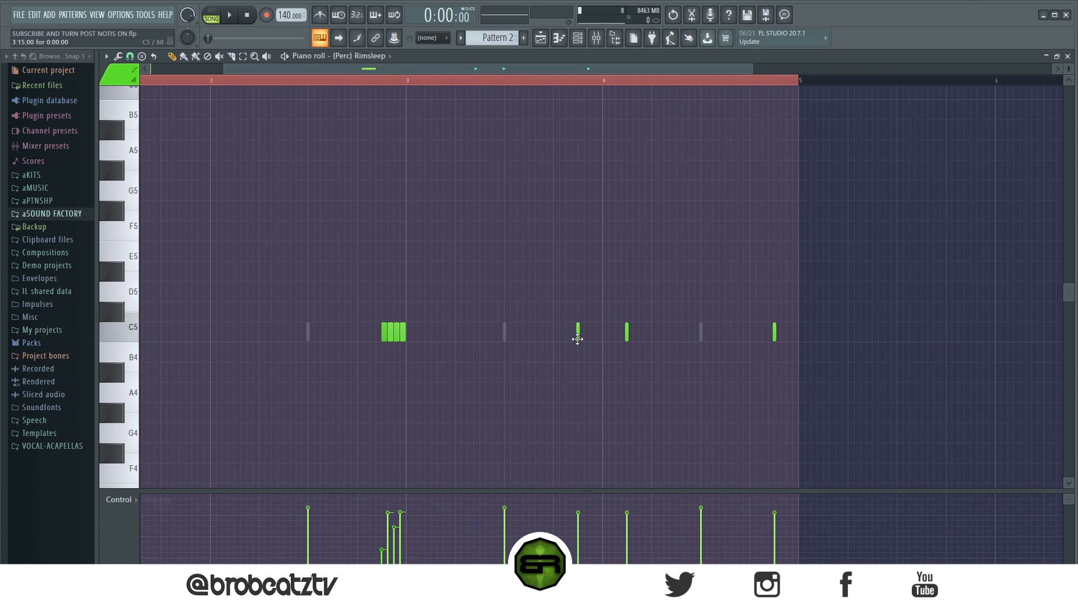
pyautogui.click(141, 164)
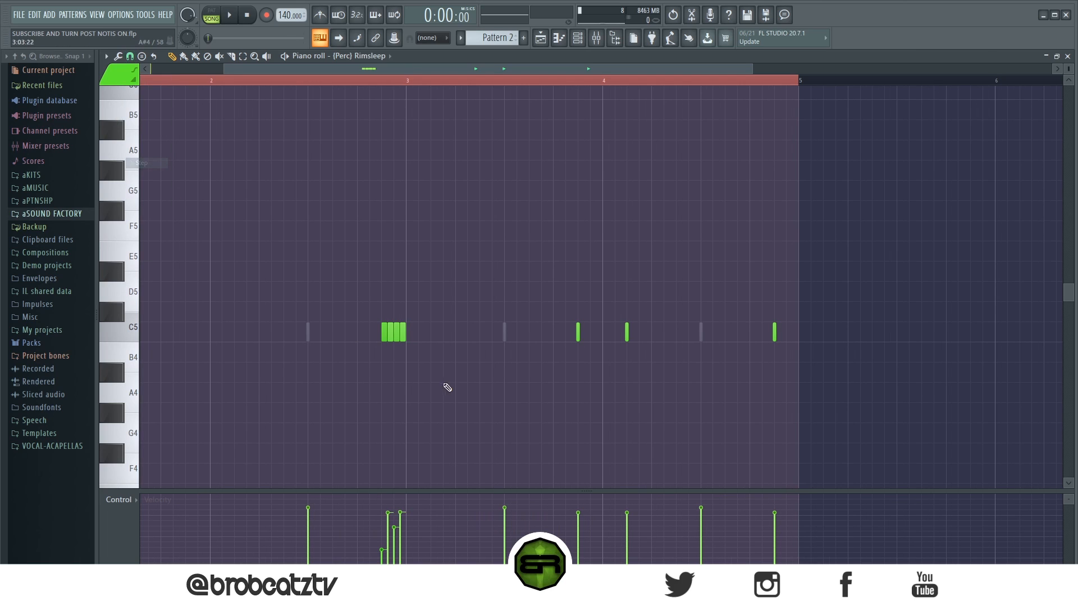
pyautogui.rightClick(404, 337)
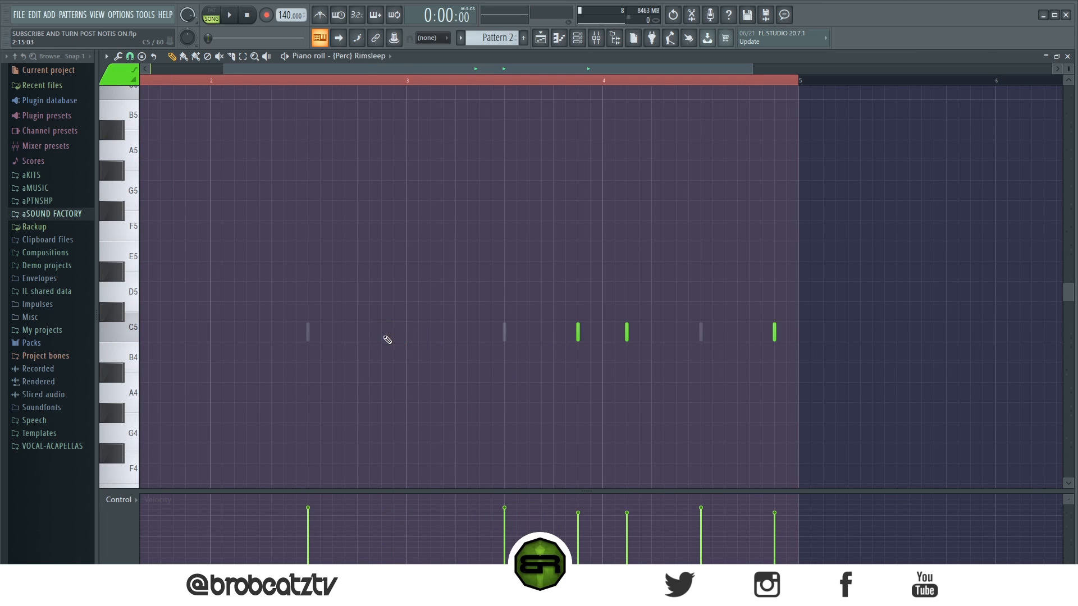
pyautogui.moveTo(394, 303); pyautogui.dragTo(363, 345)
# Fill the (HH) Feral channel with a hit every four steps and play the arrangement briefly
pyautogui.click(577, 39)
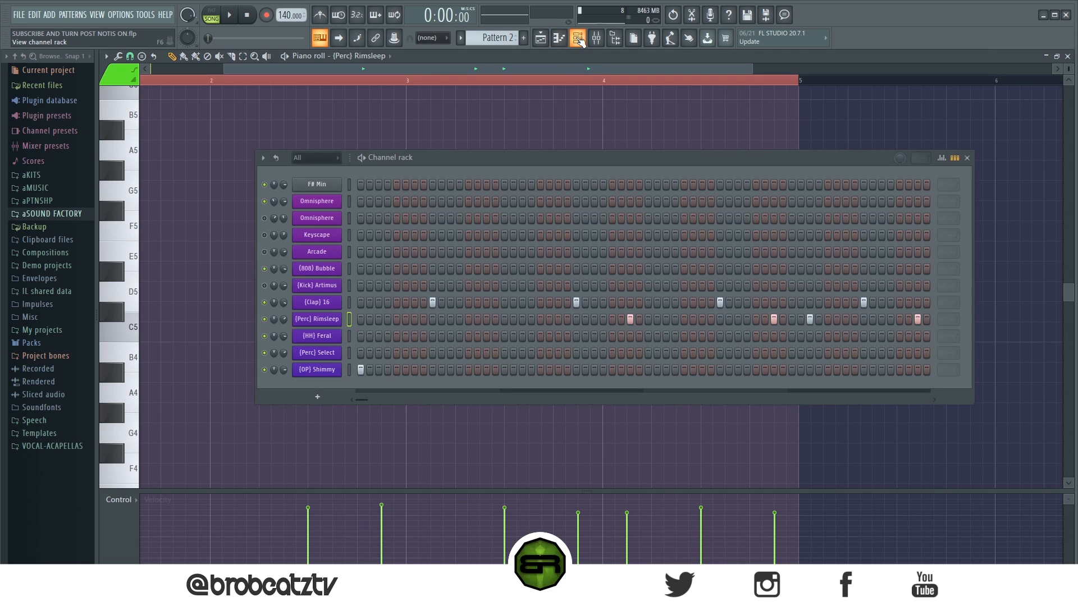
pyautogui.rightClick(328, 340)
pyautogui.click(503, 385)
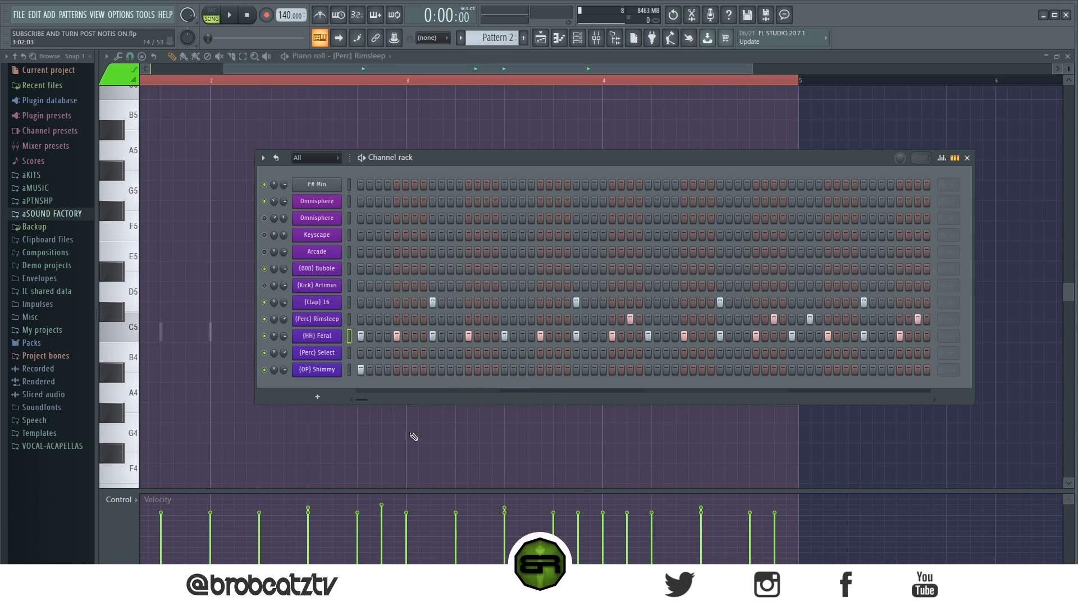
pyautogui.press('space')
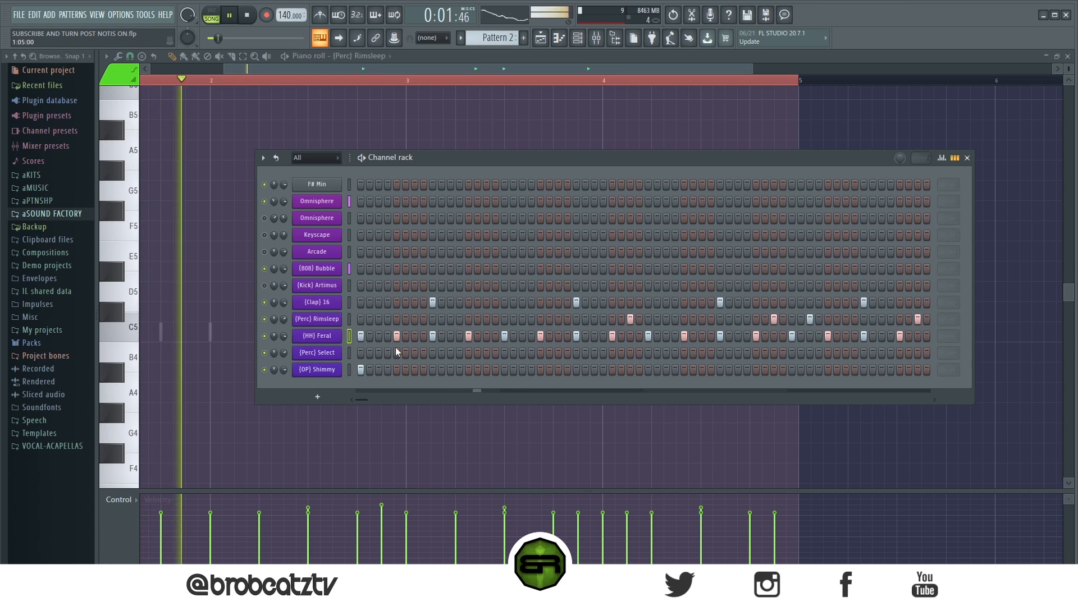
pyautogui.press('space')
# Cut the (HH) Feral hits, refill the channel every four steps during playback, and stop
pyautogui.rightClick(331, 337)
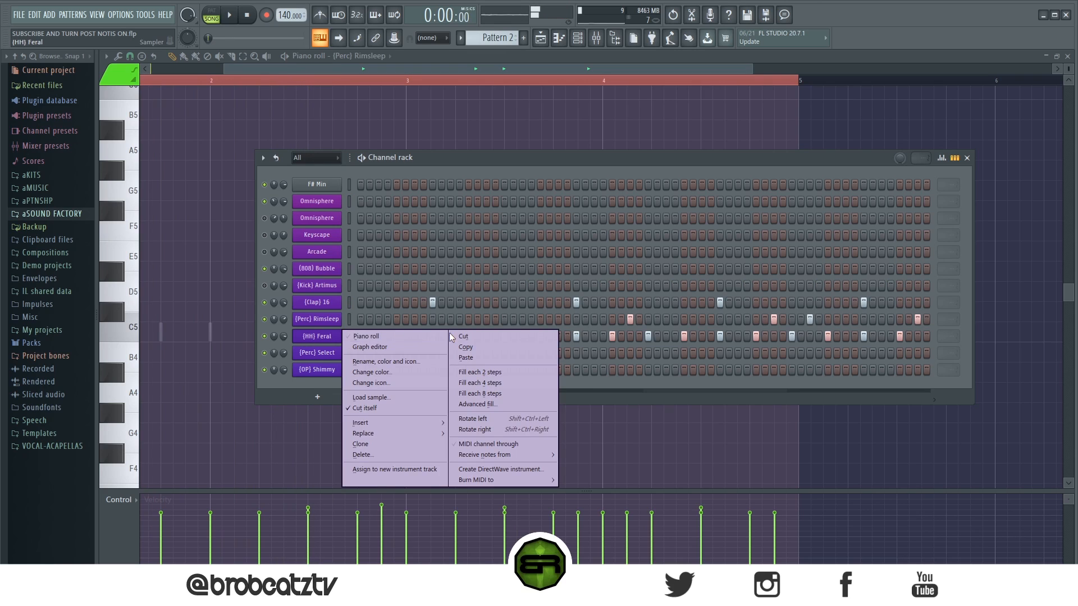
pyautogui.click(447, 332)
pyautogui.press('space')
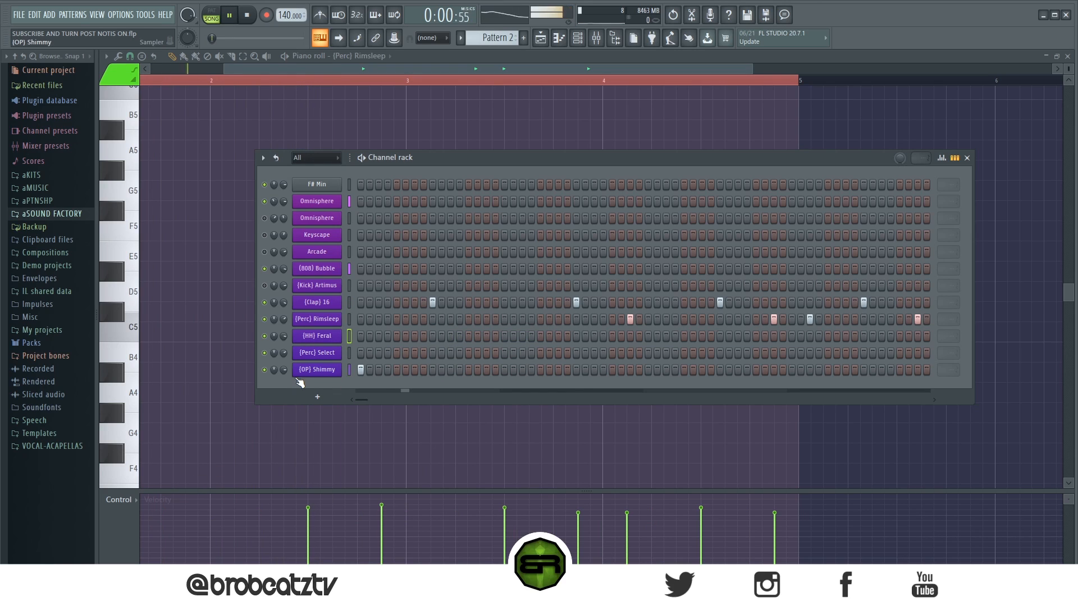
pyautogui.rightClick(318, 335)
pyautogui.click(457, 382)
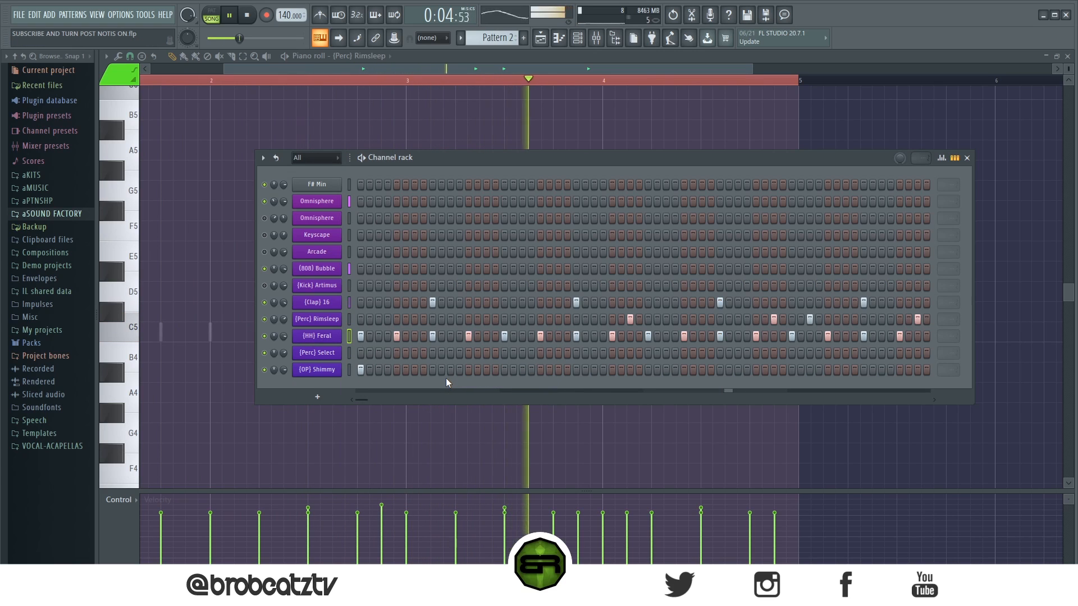
pyautogui.press('space')
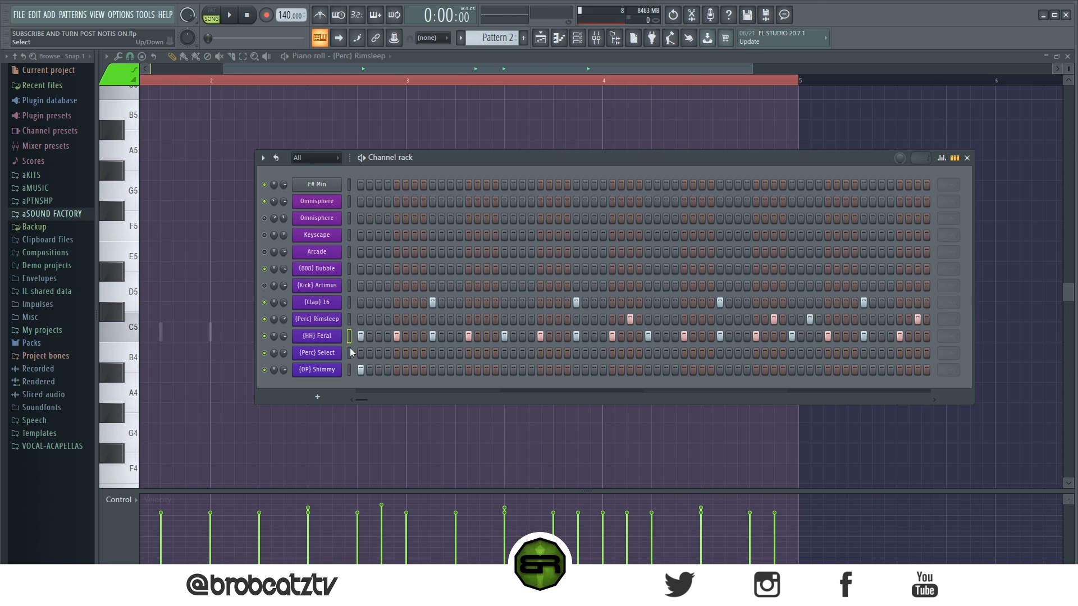
# Try (HH) Feral filled every two steps, listen to it, and cut the hits
pyautogui.rightClick(322, 336)
pyautogui.click(481, 374)
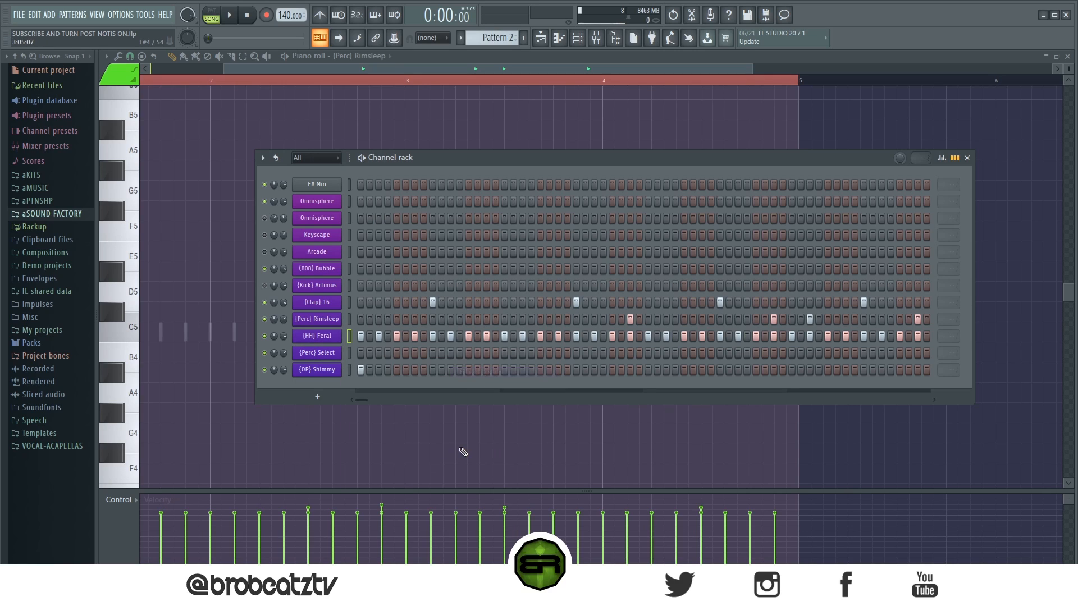
pyautogui.press('space')
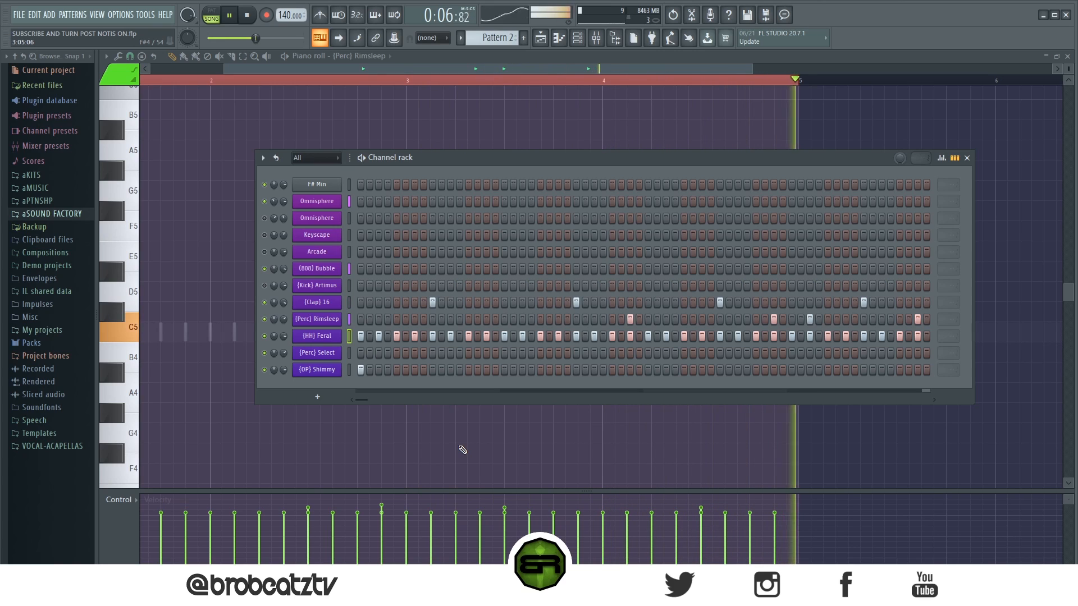
pyautogui.press('space')
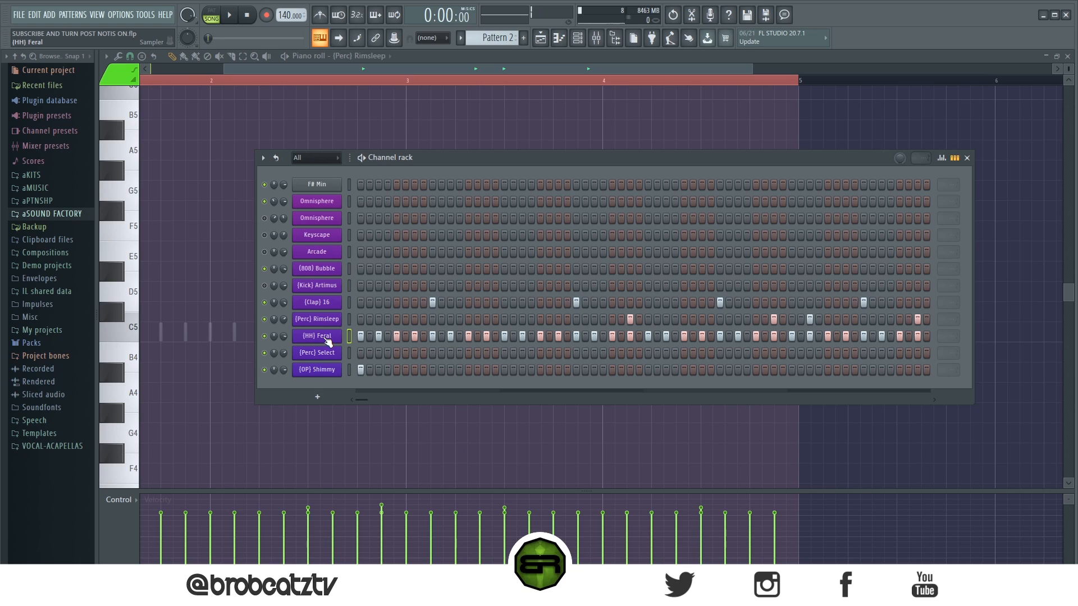
pyautogui.rightClick(326, 339)
pyautogui.click(482, 334)
# Open (HH) Feral in the piano roll and place B4 hits on steps 1 and 3 of bar 1
pyautogui.rightClick(315, 339)
pyautogui.click(365, 336)
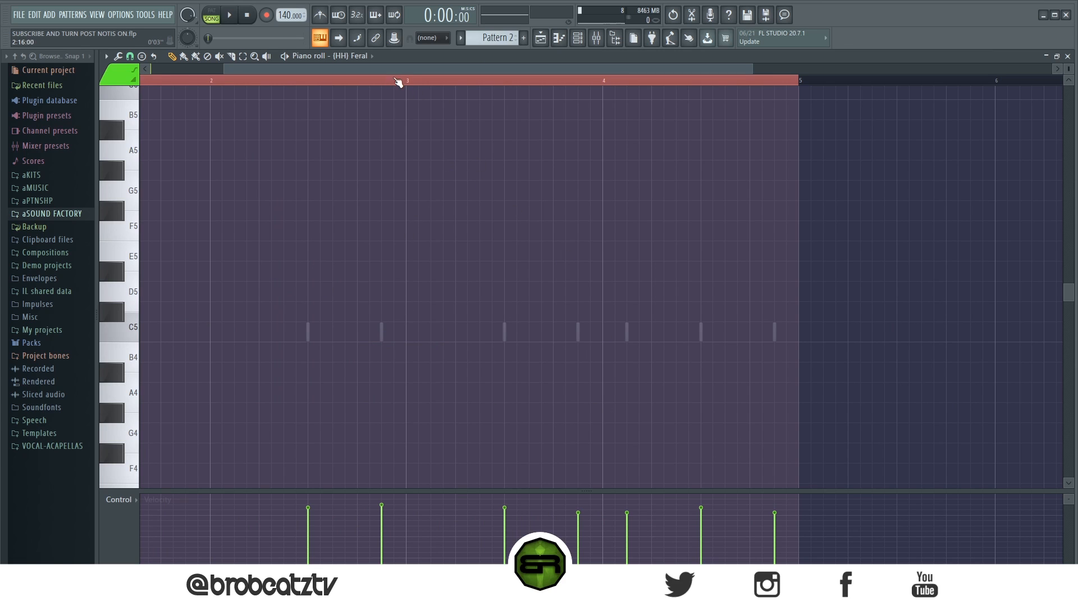
pyautogui.moveTo(393, 69); pyautogui.dragTo(12, 109)
pyautogui.click(165, 356)
pyautogui.click(217, 393)
pyautogui.scroll(2, 227, 400)
pyautogui.scroll(-3, 242, 365)
# Chop a two-step hi-hat note on step 7 of bar 1 into four, three at G#4 and the last at A#4
pyautogui.moveTo(243, 321)
pyautogui.mouseDown()
pyautogui.moveTo(273, 321)
pyautogui.moveTo(273, 348)
pyautogui.mouseUp()
pyautogui.hotkey('alt', 'u')
pyautogui.press('Return')
pyautogui.hotkey('shift', 'Up')
pyautogui.moveTo(289, 287); pyautogui.dragTo(228, 356)
pyautogui.hotkey('shift', 'Down')
pyautogui.hotkey('shift', 'Up')
pyautogui.hotkey('shift', 'Up')
# Place a two-step B4 hit on step 9, ramp the chopped roll's velocities upward and play the arrangement
pyautogui.click(280, 270)
pyautogui.moveTo(292, 290); pyautogui.dragTo(226, 383)
pyautogui.moveTo(272, 528); pyautogui.dragTo(233, 561)
pyautogui.press('space')
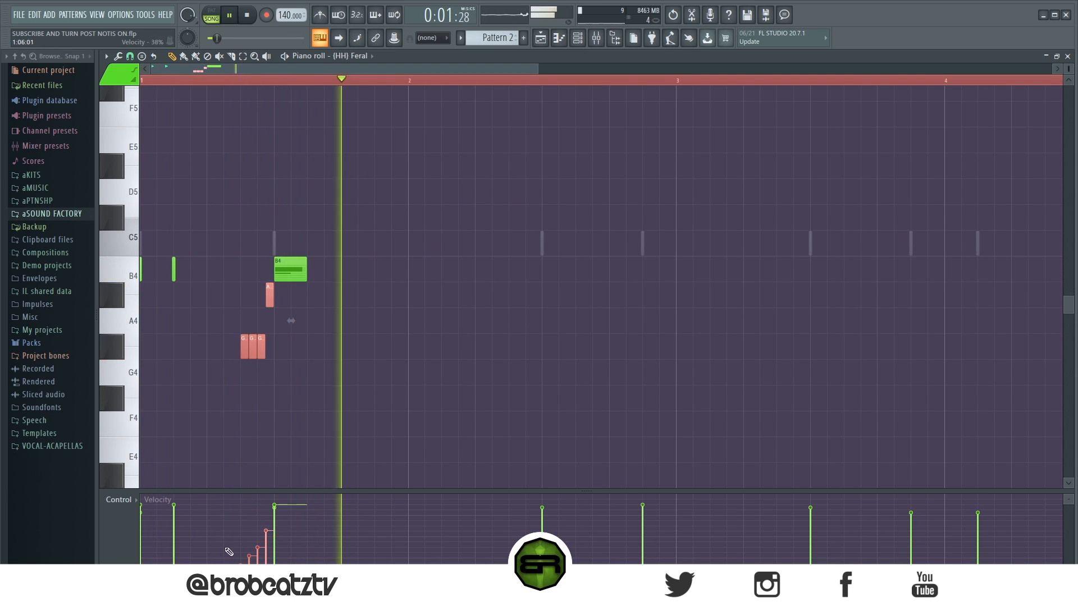
# Deselect the roll and add two-step B4 hi-hats on steps 11 and 13 of bar 1
pyautogui.scroll(3, 247, 553)
pyautogui.hotkey('ctrl', 'd')
pyautogui.click(323, 270)
pyautogui.click(358, 270)
# Chop a two-step B4 note on step 5 of bar 2 into four and ramp the notes' velocities upward
pyautogui.click(491, 269)
pyautogui.hotkey('alt', 'u')
pyautogui.press('Return')
pyautogui.press('space')
pyautogui.moveTo(479, 561); pyautogui.dragTo(498, 525)
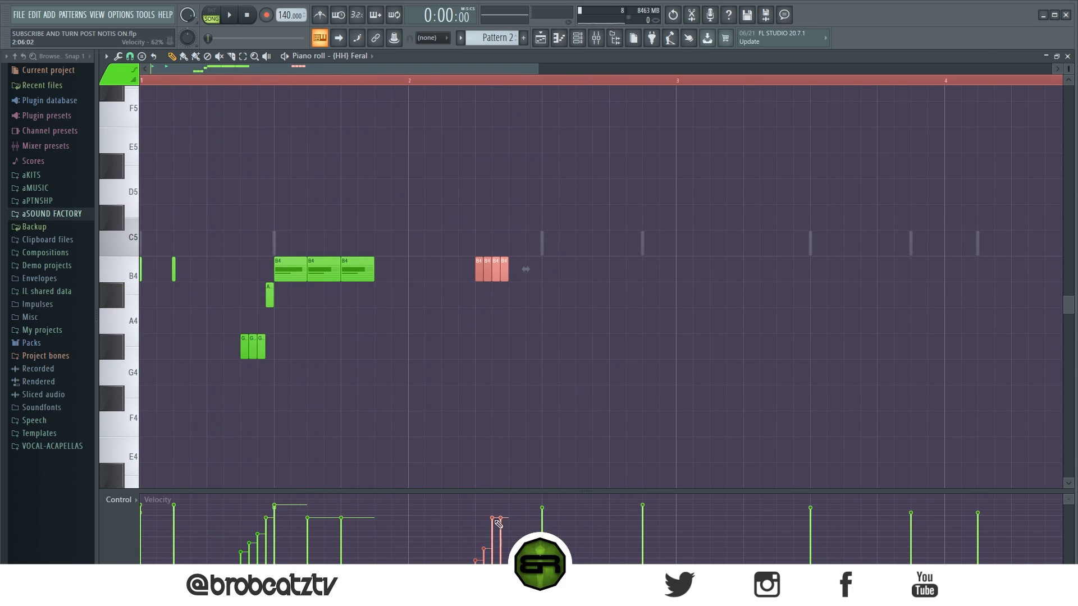
# Add B4 hi-hats on steps 9, 11, 13 and 15 of bar 2, shortening the step 13 note to a half step
pyautogui.hotkey('ctrl', 'd')
pyautogui.click(555, 269)
pyautogui.click(589, 269)
pyautogui.click(623, 269)
pyautogui.moveTo(640, 272)
pyautogui.mouseDown()
pyautogui.moveTo(616, 285)
pyautogui.moveTo(635, 276)
pyautogui.moveTo(623, 276)
pyautogui.mouseUp()
pyautogui.click(646, 276)
# Duplicate the whole two-bar hi-hat pattern into bars 3 and 4, play it and clear the selection
pyautogui.hotkey('ctrl', 'a')
pyautogui.moveTo(176, 271); pyautogui.dragTo(713, 271)
pyautogui.press('space')
pyautogui.scroll(-2, 713, 272)
pyautogui.hotkey('ctrl', 'd')
# Extend the hi-hat rolls in bars 2 and 4 with a B4 hit on step 7 and ramp their velocities upward
pyautogui.click(313, 270)
pyautogui.moveTo(288, 563); pyautogui.dragTo(307, 541)
pyautogui.press('space')
pyautogui.click(697, 269)
pyautogui.moveTo(671, 560); pyautogui.dragTo(690, 532)
# Place G4 hi-hats on steps 13 and 15 of bar 3 and step 15 of bar 4, checking them in playback
pyautogui.click(577, 372)
pyautogui.press('space')
pyautogui.click(601, 373)
pyautogui.click(793, 373)
pyautogui.press('space')
pyautogui.click(625, 270)
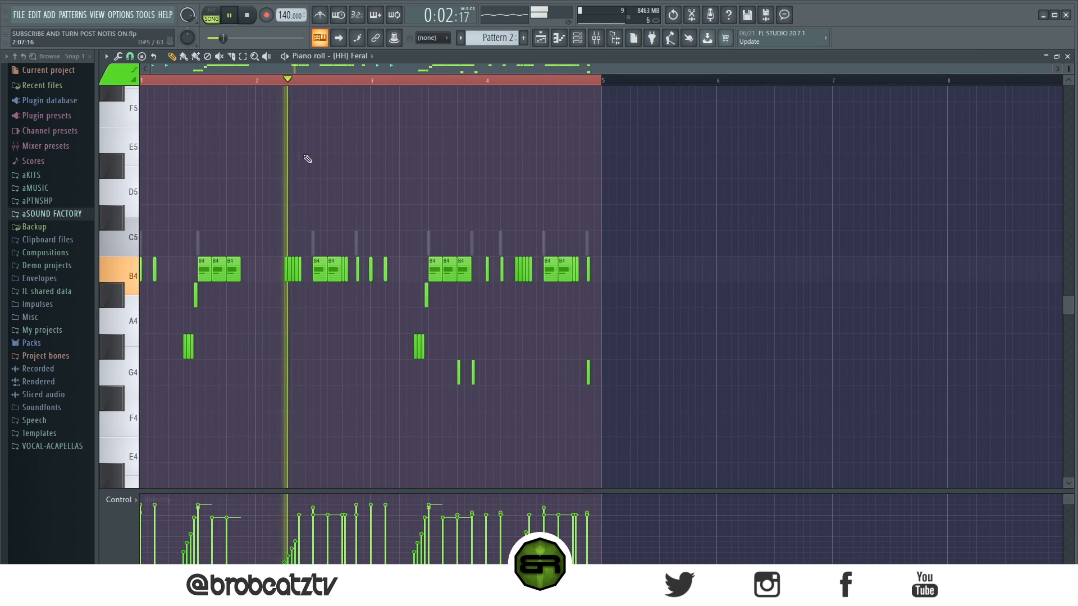
# Stop playback, open (Perc) Select in the piano roll and chop a B4 note on step 5 of bar 2 into four half-step notes
pyautogui.click(577, 37)
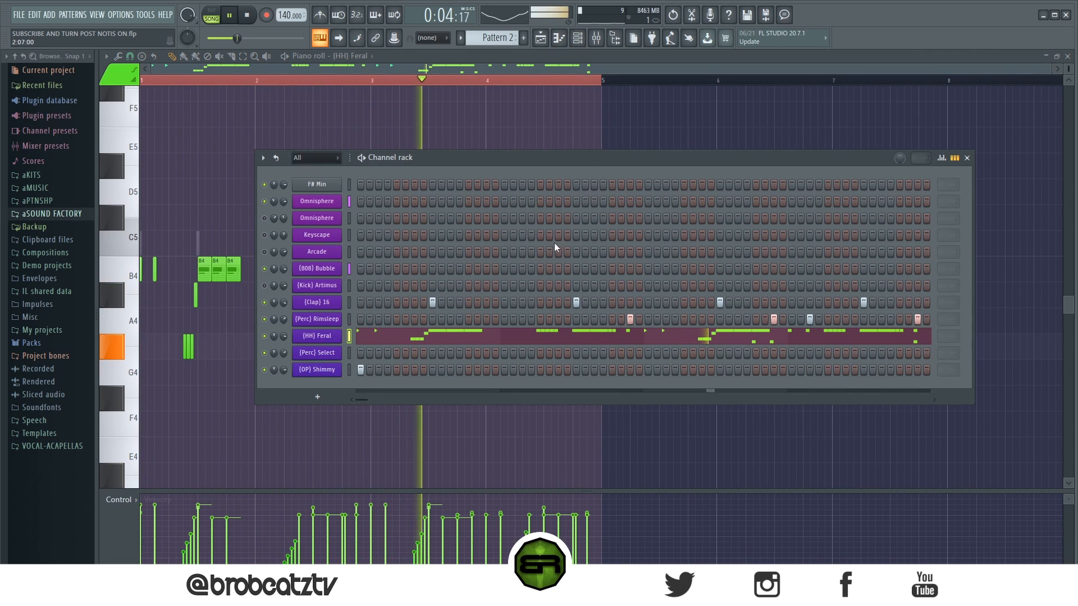
pyautogui.press('space')
pyautogui.rightClick(326, 353)
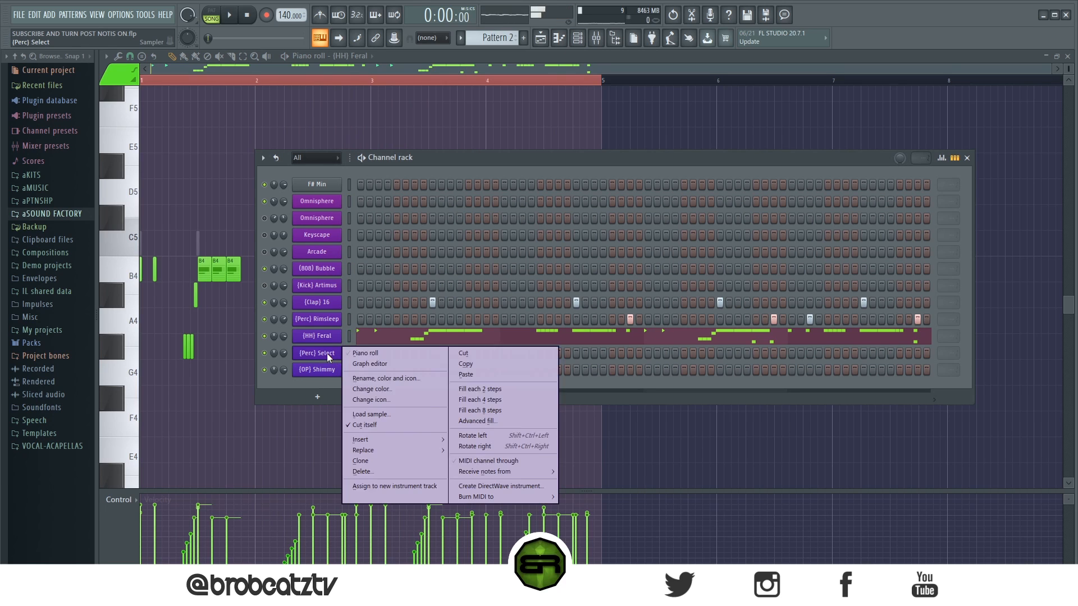
pyautogui.click(346, 354)
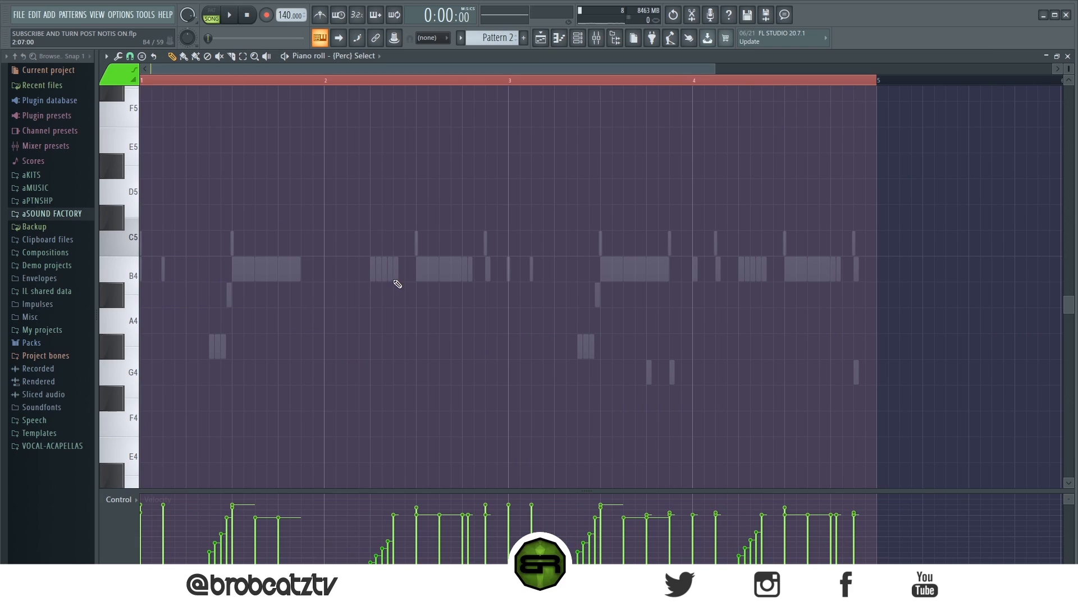
pyautogui.click(372, 271)
pyautogui.moveTo(376, 276); pyautogui.dragTo(396, 278)
pyautogui.hotkey('ctrl', 'a')
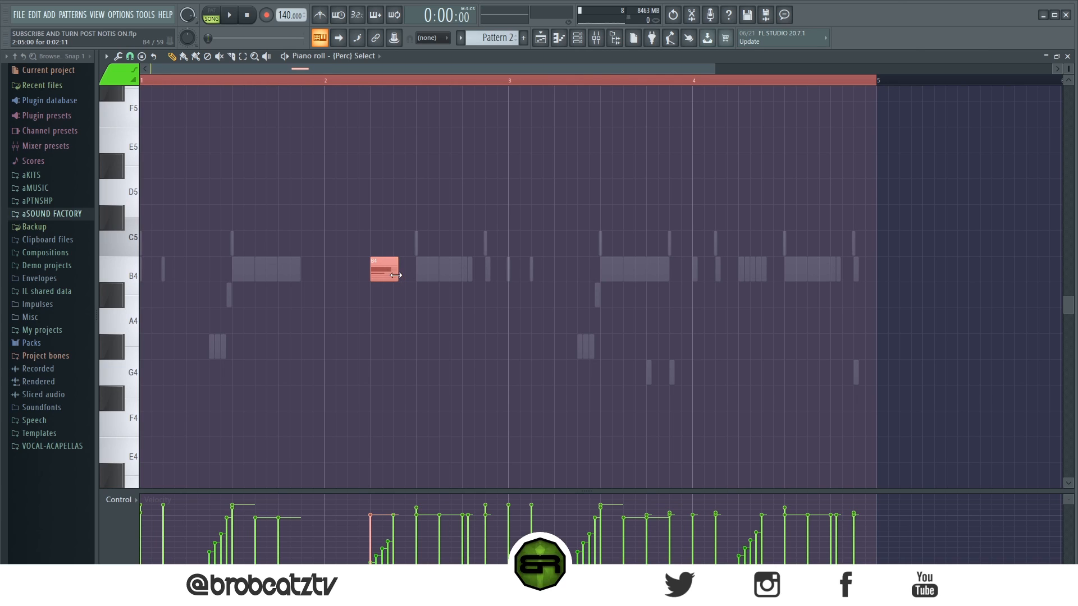
pyautogui.hotkey('alt', 'u')
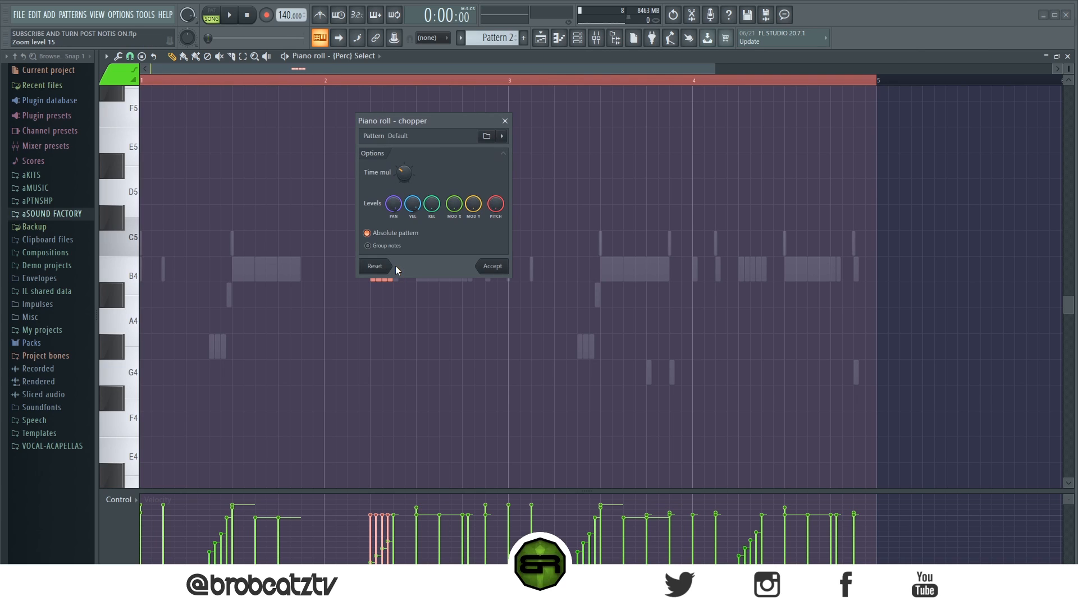
pyautogui.click(492, 266)
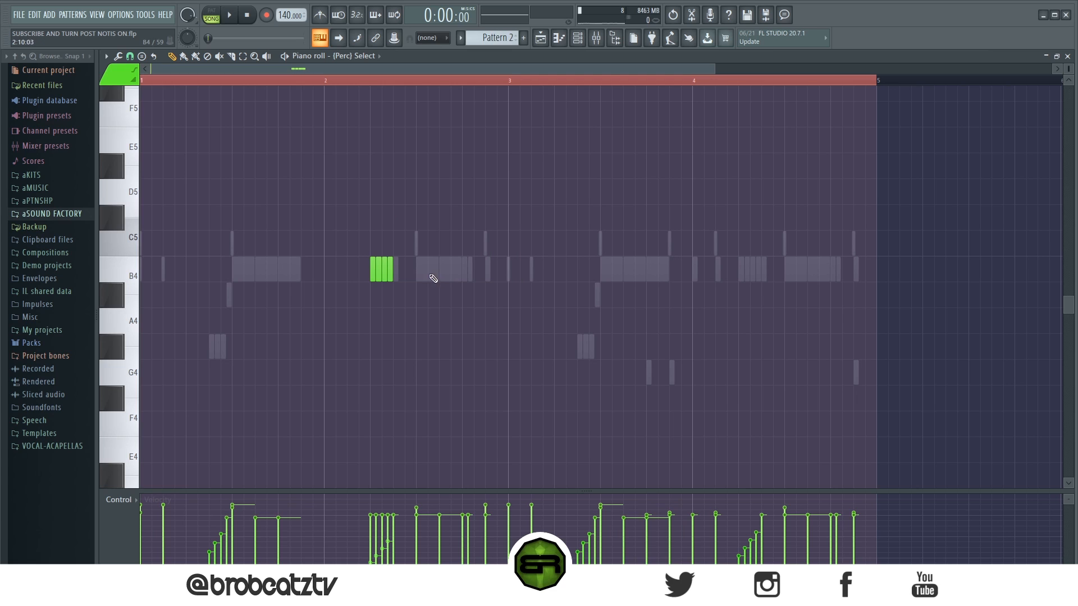
# Add a B4 note on step 7 of bar 2 and delete the last three of the four chopped B4 notes before it
pyautogui.scroll(5, 376, 115)
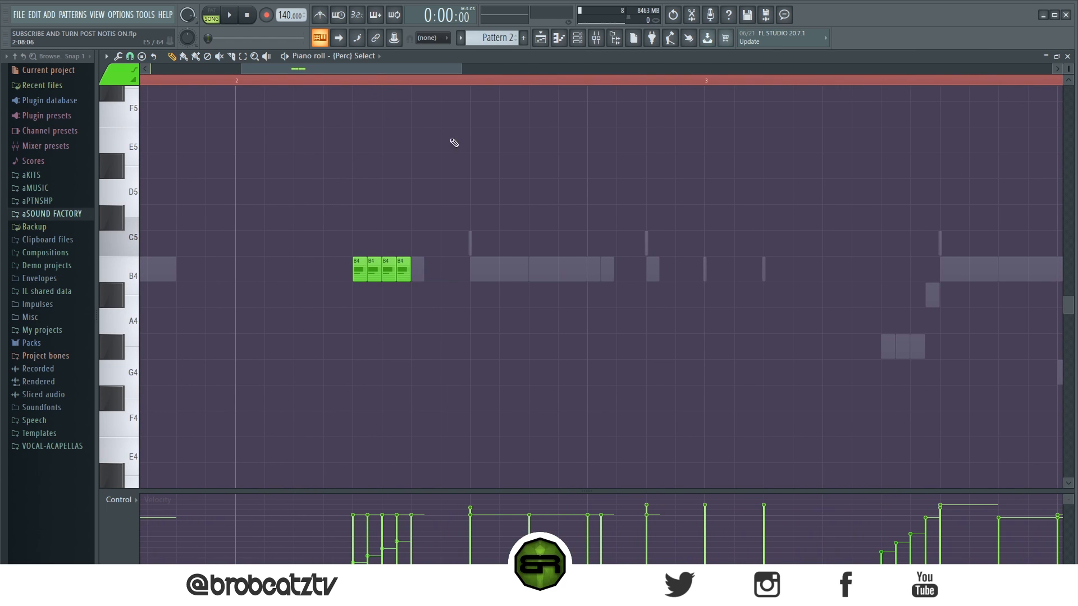
pyautogui.click(421, 275)
pyautogui.rightClick(403, 275)
pyautogui.rightClick(389, 277)
pyautogui.rightClick(380, 280)
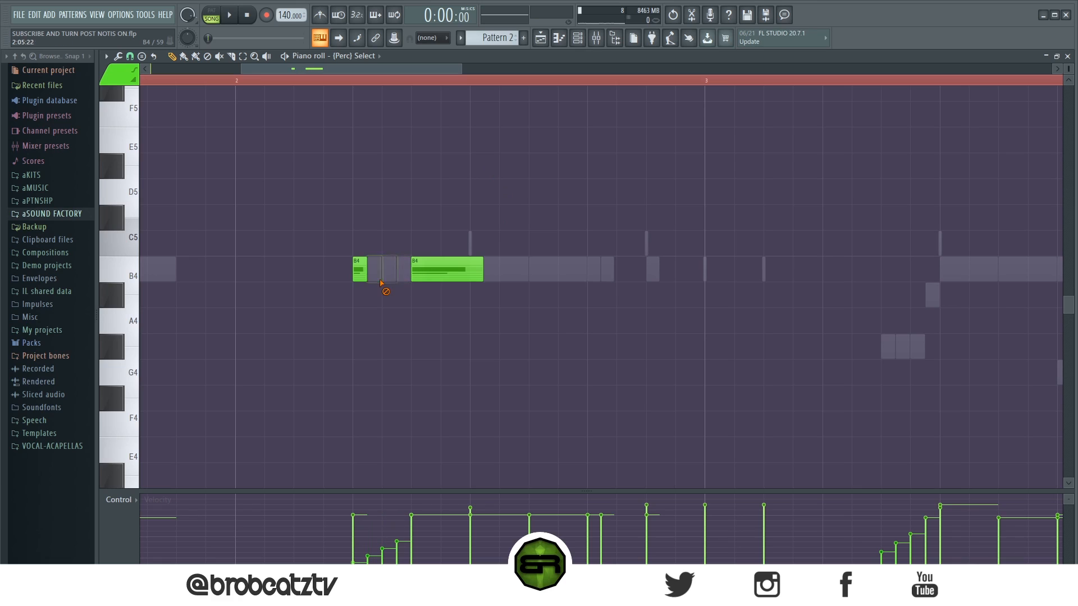
# Set the grid snap to 1/6 beat and place two B4 triplet hits between steps 5 and 7 of bar 2
pyautogui.click(133, 56)
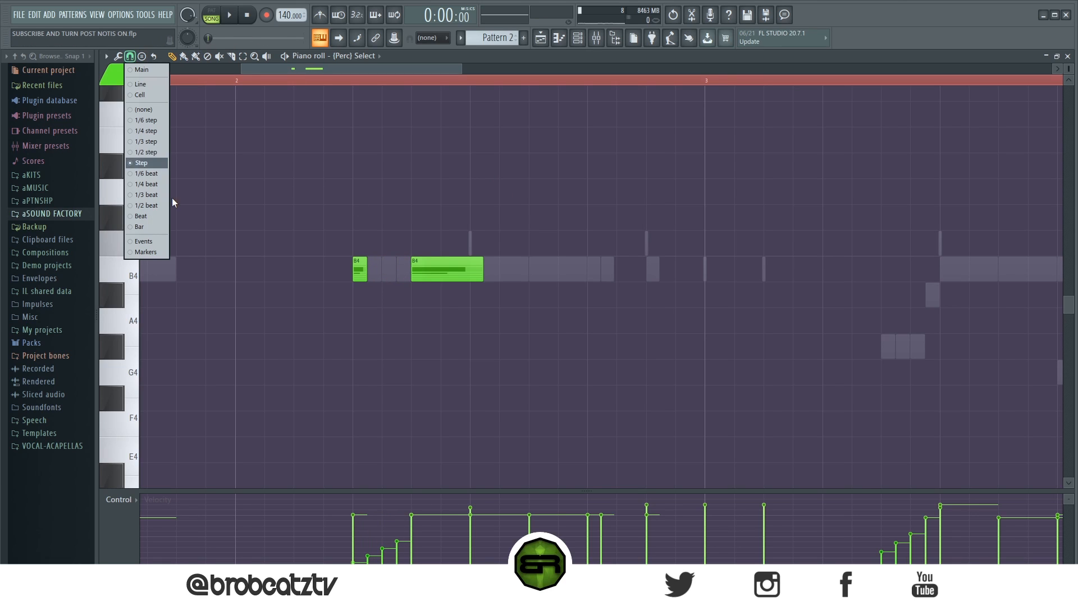
pyautogui.click(153, 176)
pyautogui.click(376, 278)
pyautogui.rightClick(389, 275)
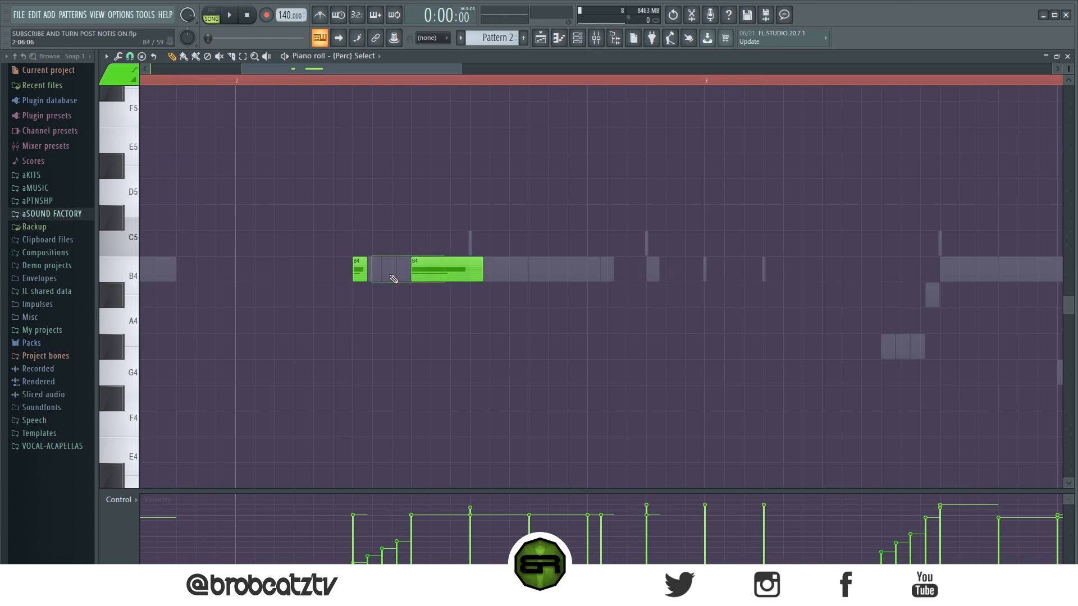
pyautogui.click(377, 271)
pyautogui.click(397, 271)
# Ramp the velocities of the first three B4 hits in bar 2 upward and add a B4 hit on step 15
pyautogui.moveTo(317, 234); pyautogui.dragTo(417, 273)
pyautogui.moveTo(348, 559); pyautogui.dragTo(397, 538)
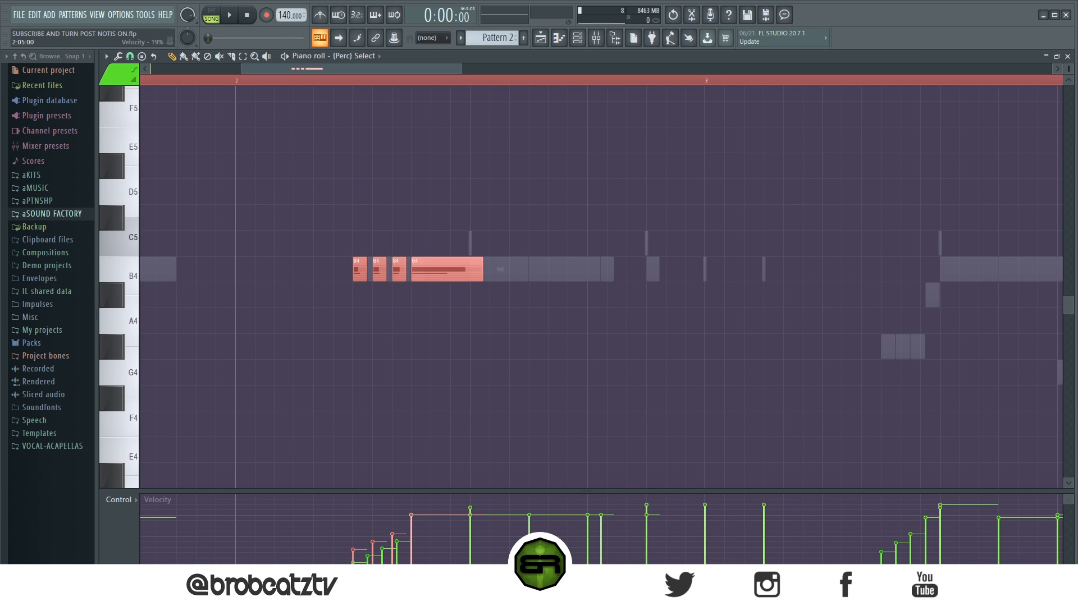
pyautogui.hotkey('ctrl', 'd')
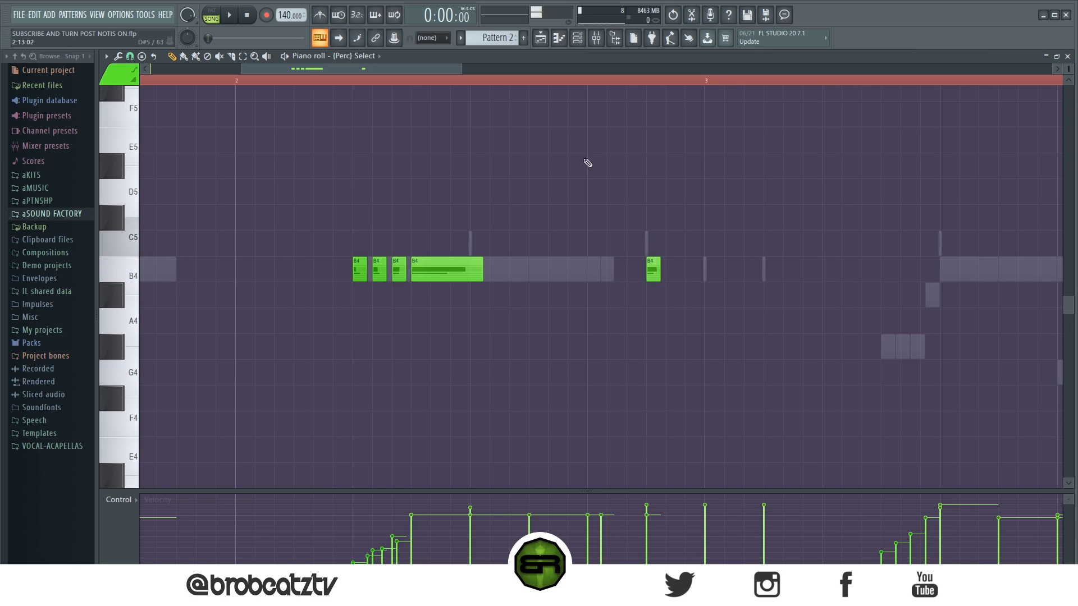
# Copy all the (Perc) Select notes from bar 2 into bar 4, clear the selection and play the pattern
pyautogui.scroll(-5, 499, 82)
pyautogui.hotkey('ctrl', 'a')
pyautogui.moveTo(326, 272); pyautogui.dragTo(582, 272)
pyautogui.hotkey('ctrl', 'd')
pyautogui.press('space')
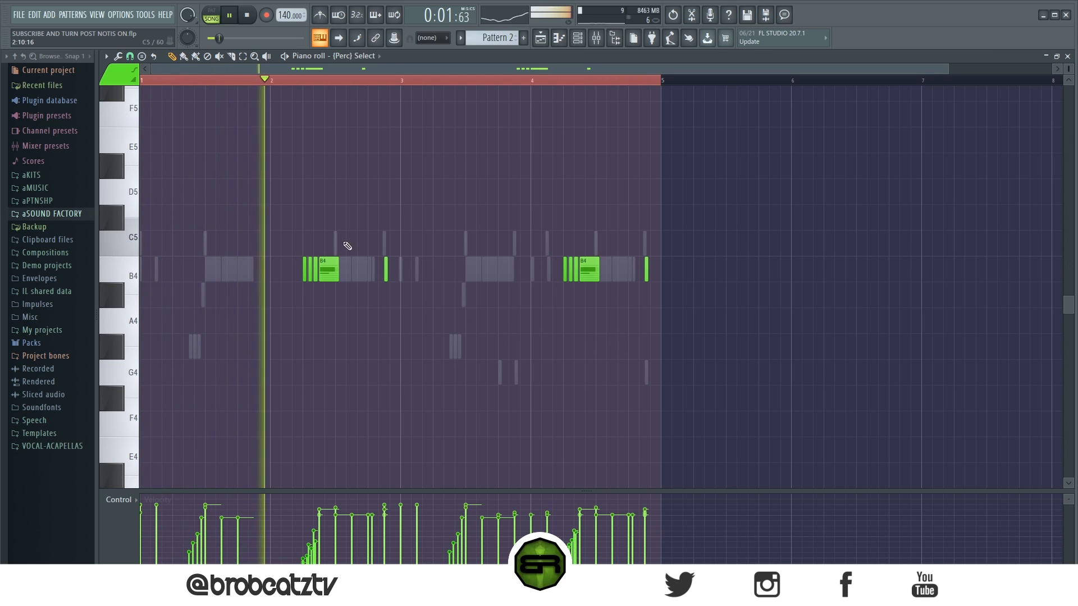
# Change the grid snap to 1/4 beat, clear the note selection and stop playback
pyautogui.click(134, 64)
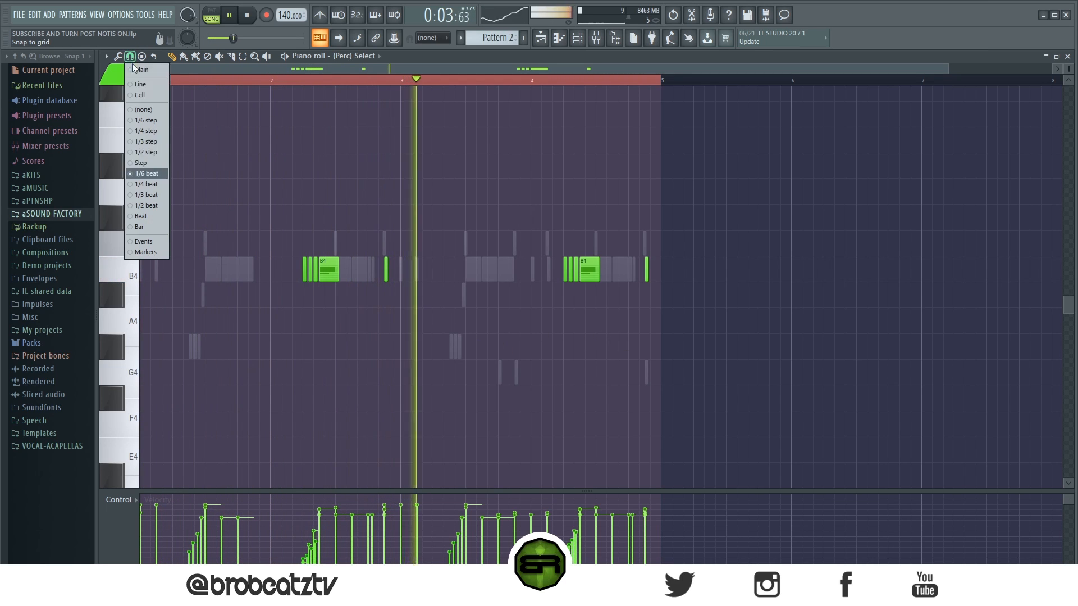
pyautogui.click(153, 183)
pyautogui.moveTo(682, 232); pyautogui.dragTo(372, 305)
pyautogui.hotkey('ctrl', 'd')
pyautogui.scroll(-1, 336, 277)
pyautogui.scroll(-2, 591, 277)
pyautogui.hotkey('ctrl', 'a')
pyautogui.scroll(-2, 592, 277)
pyautogui.hotkey('ctrl', 'd')
pyautogui.press('space')
# Show the playlist, check the channel rack and play the eight-bar arrangement
pyautogui.click(541, 39)
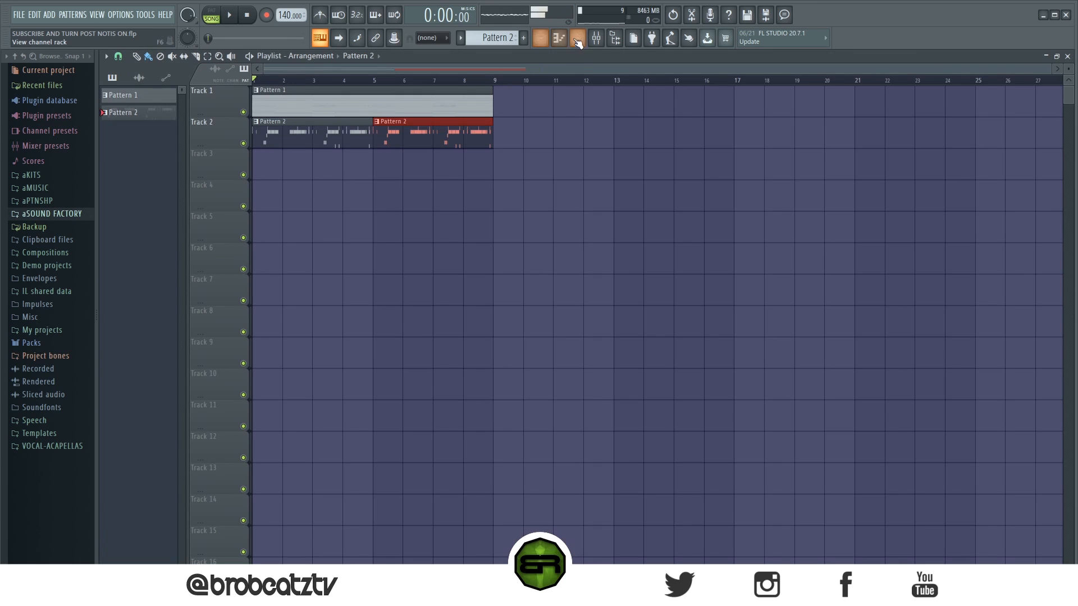
pyautogui.click(577, 40)
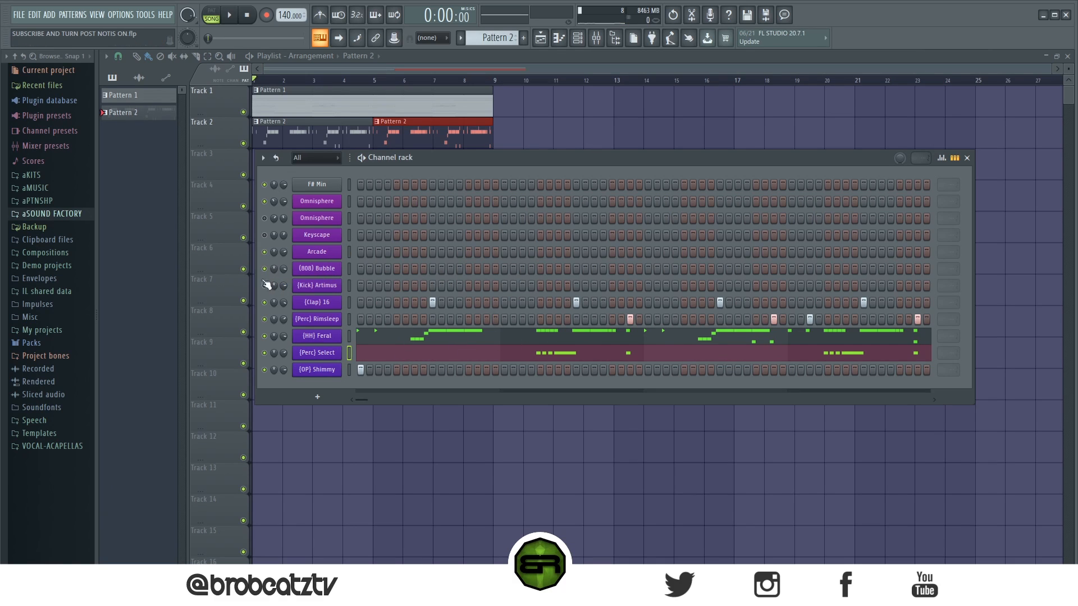
pyautogui.press('F6')
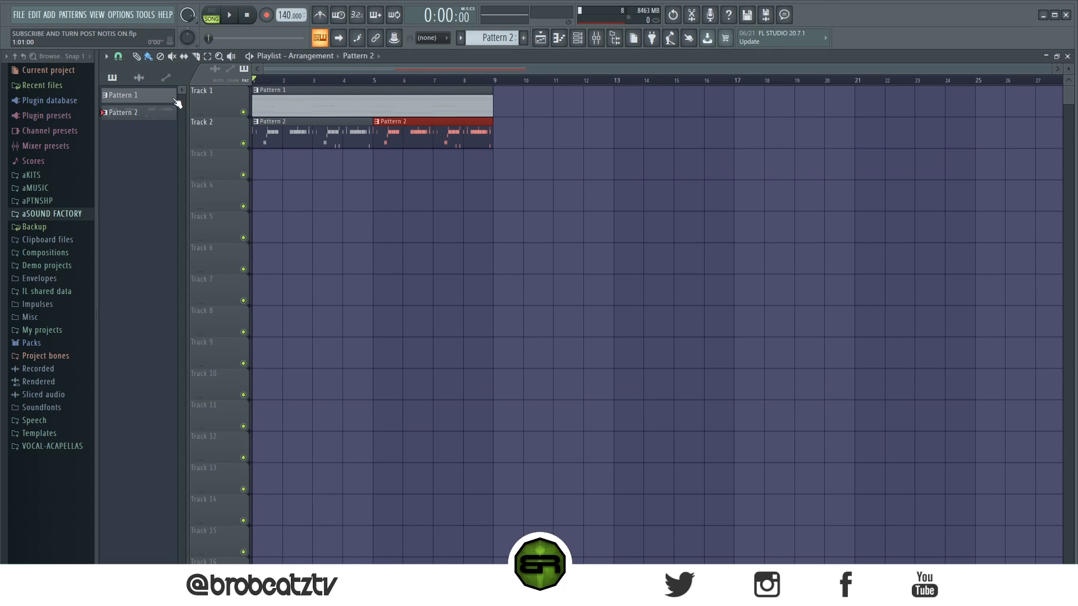
pyautogui.press('space')
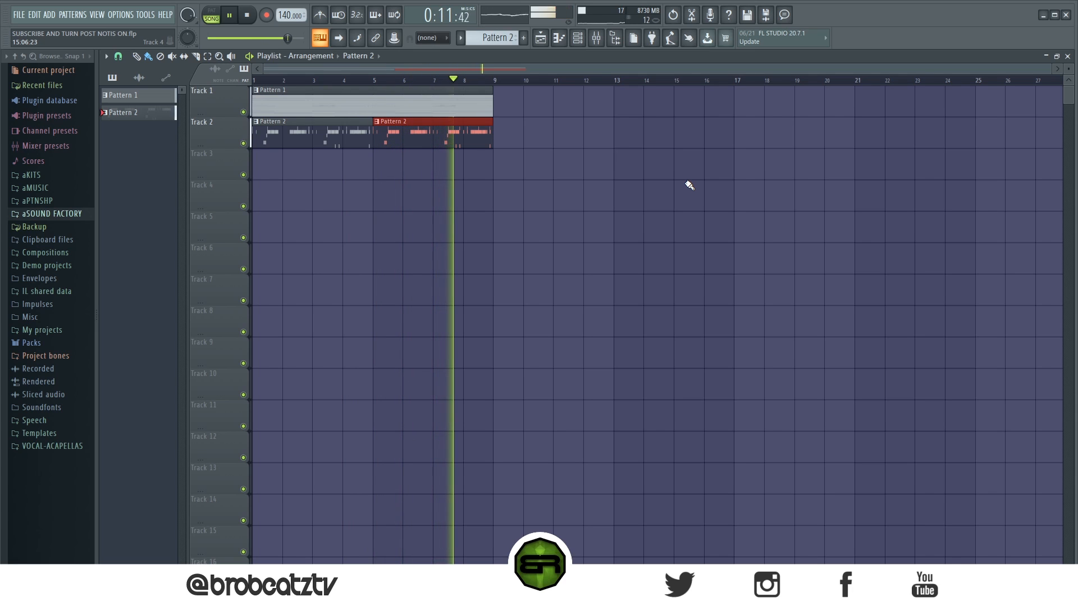
# Mute the (Kick) Artimus, Arcade and Keyscape channels during playback and stop the song
pyautogui.click(577, 38)
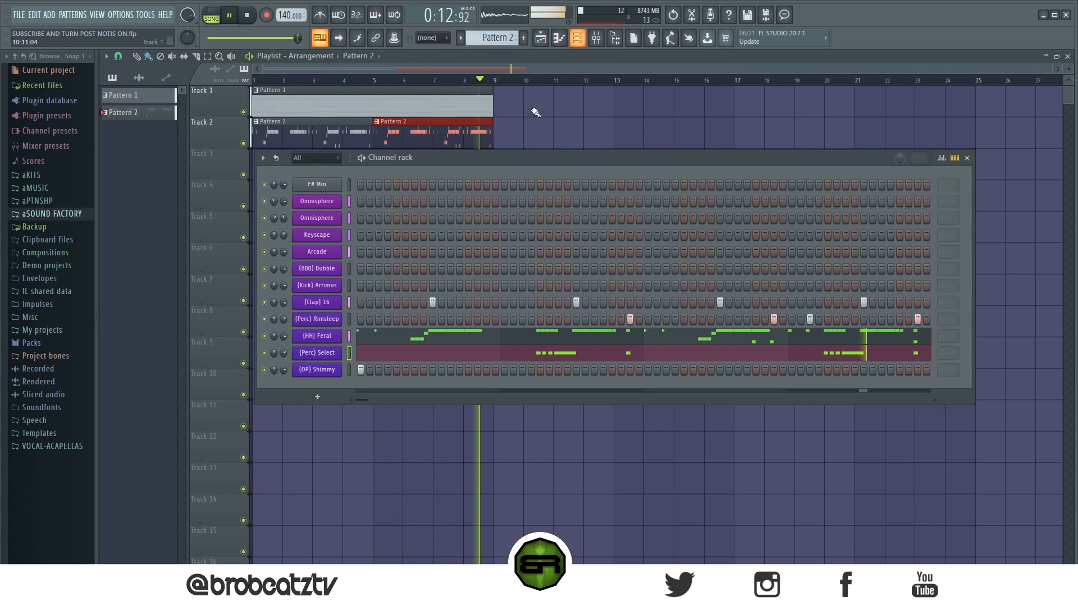
pyautogui.click(264, 285)
pyautogui.click(264, 252)
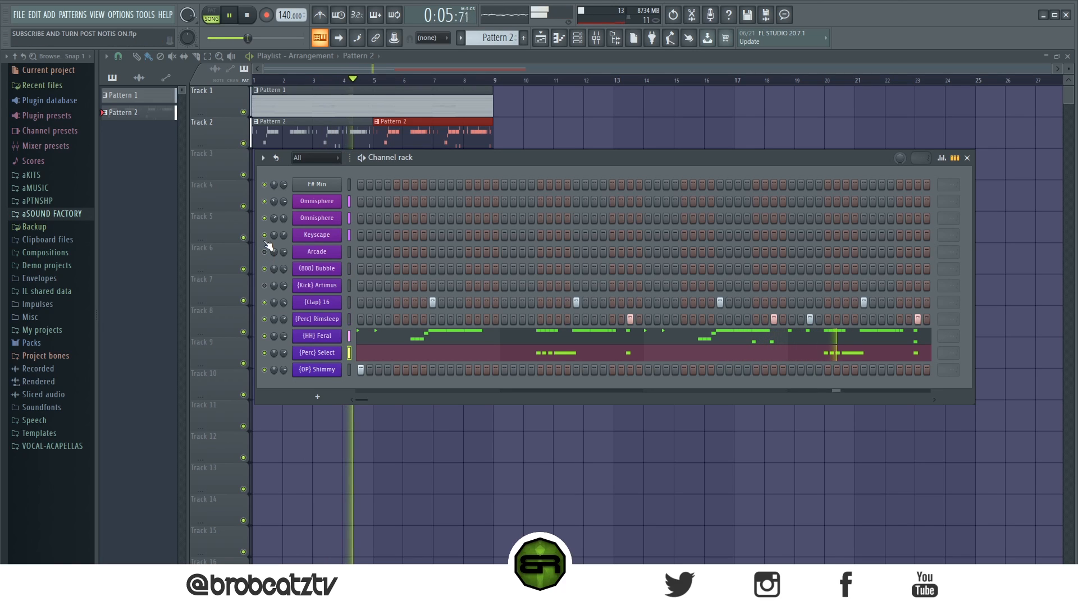
pyautogui.click(265, 234)
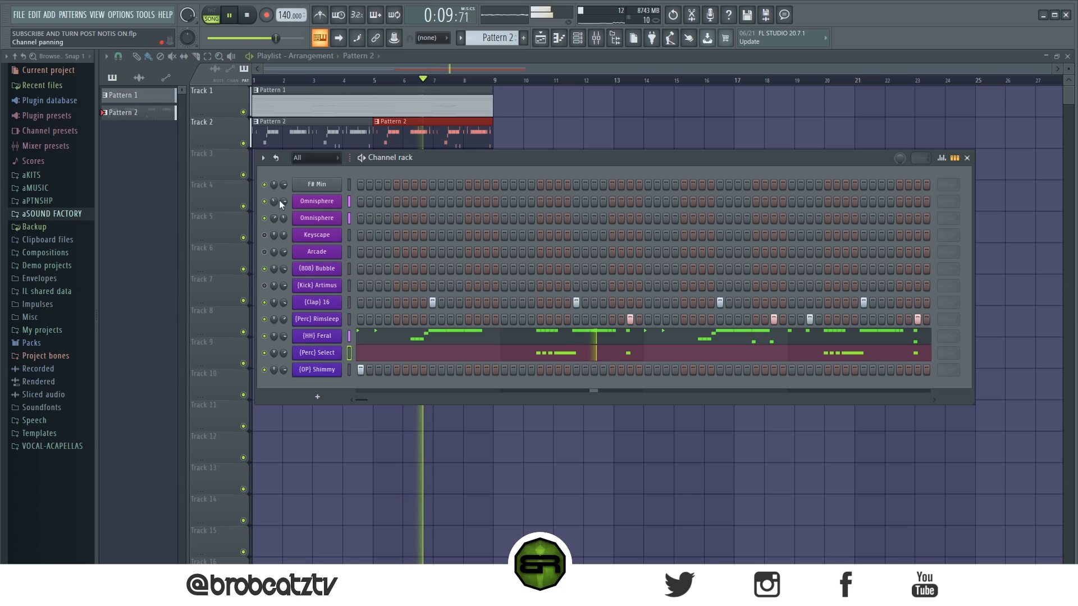
pyautogui.press('space')
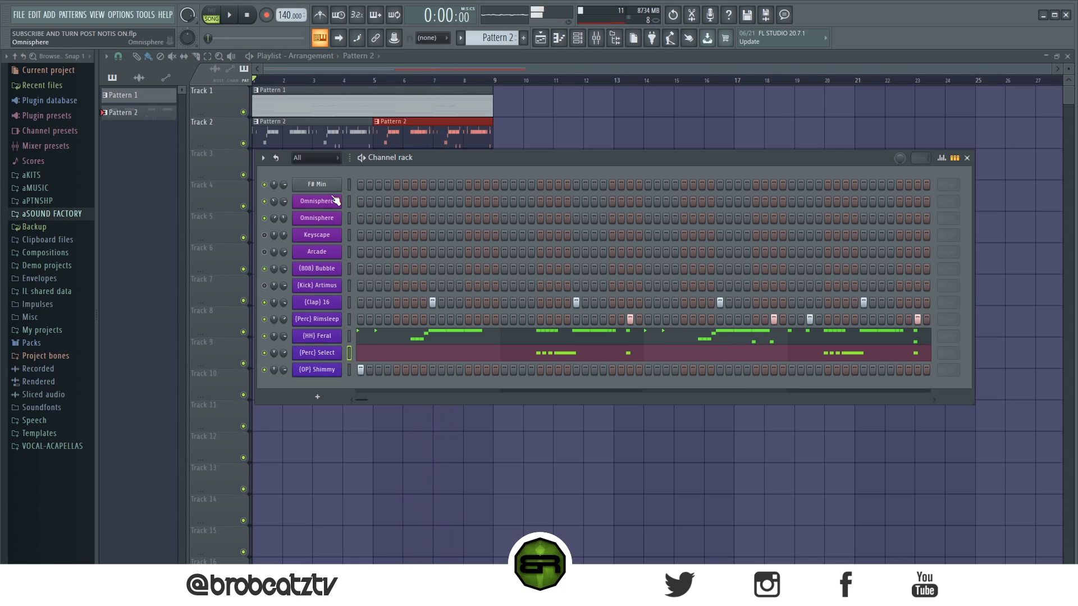